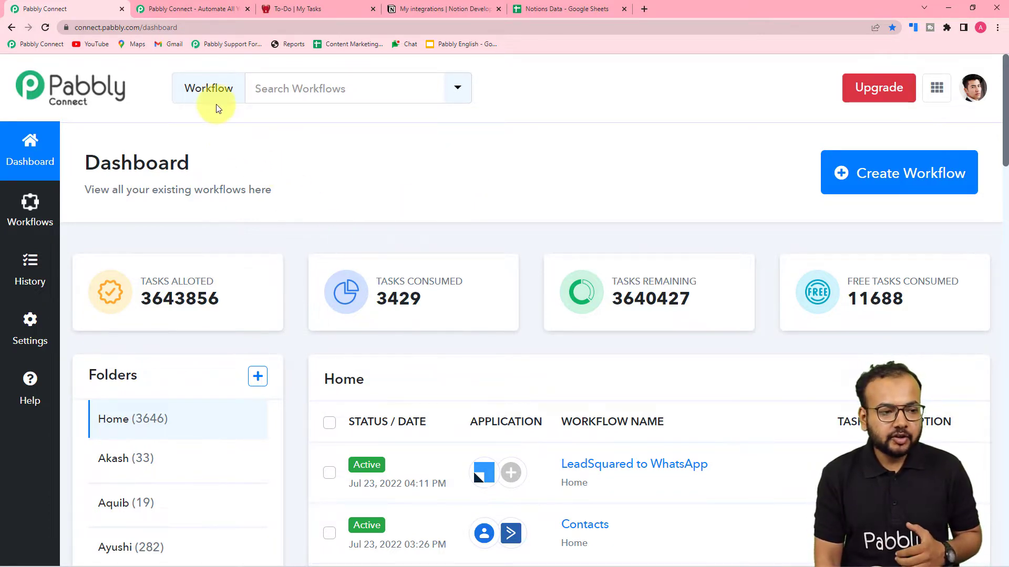
# From the Pabbly Connect dashboard, create a workflow named 'Notion to Google Sheets Automation'
pyautogui.click(174, 9)
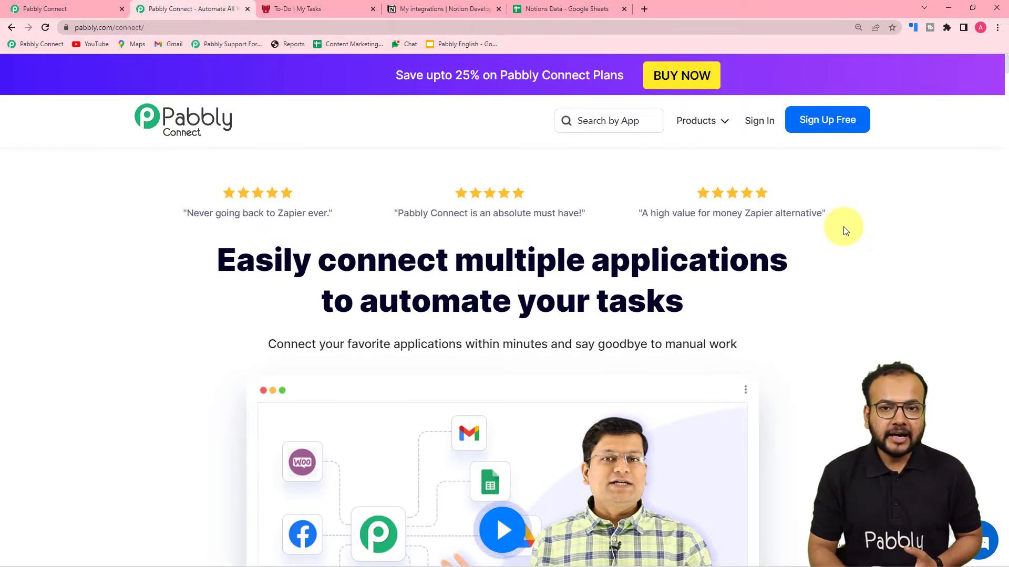
pyautogui.click(83, 11)
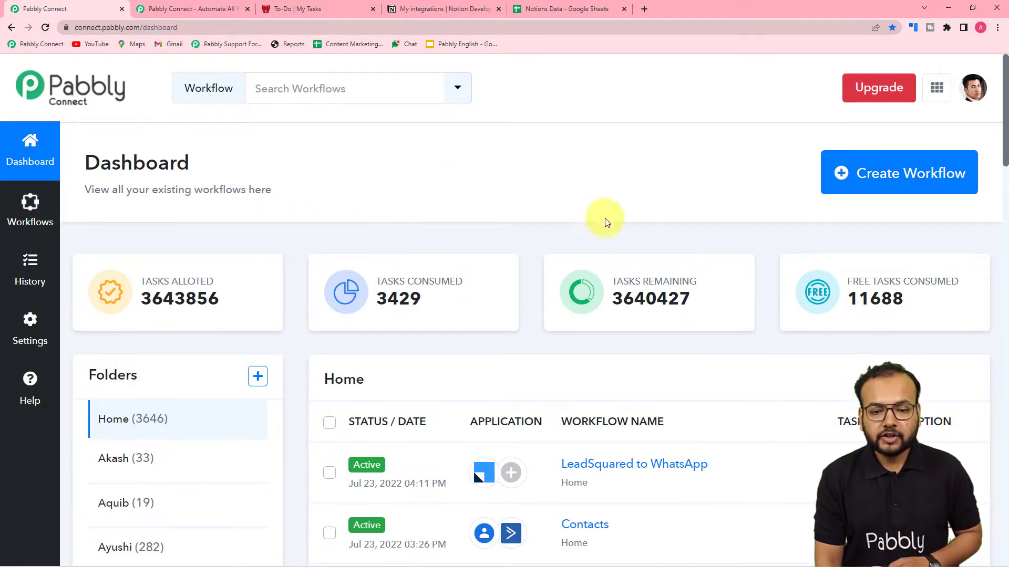
pyautogui.click(910, 177)
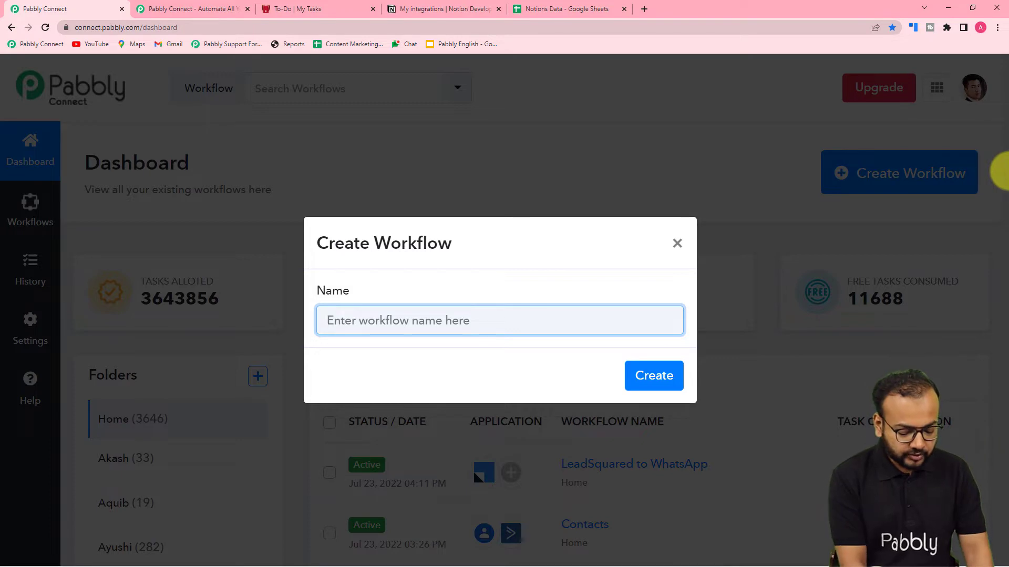
pyautogui.write('Notion ')
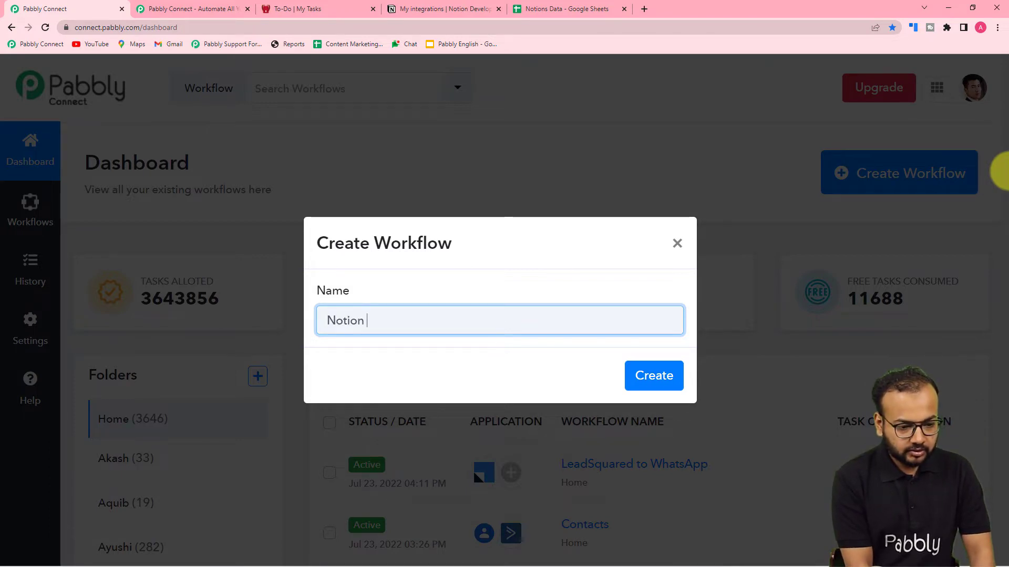
pyautogui.write('to G')
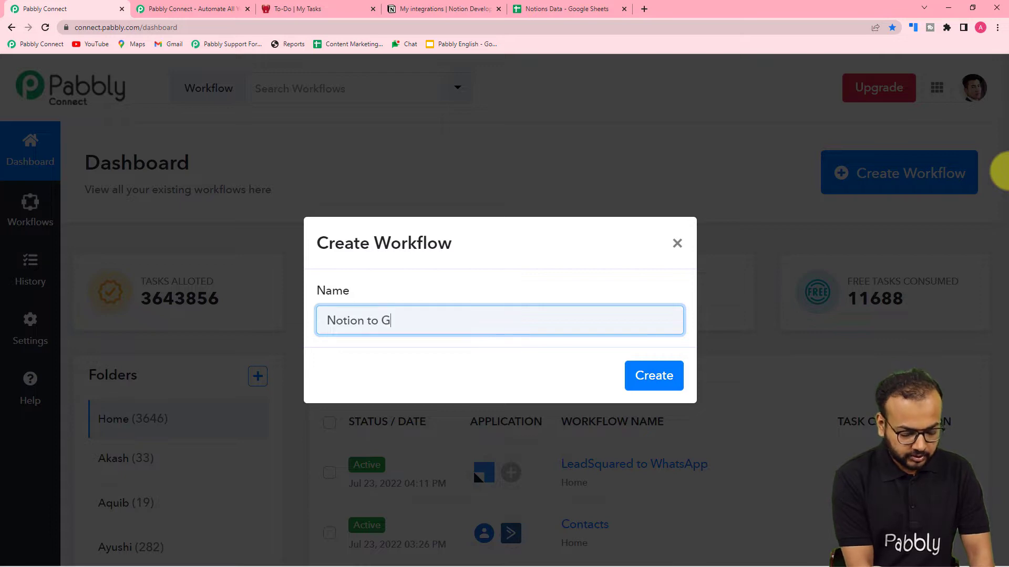
pyautogui.write('oogle S')
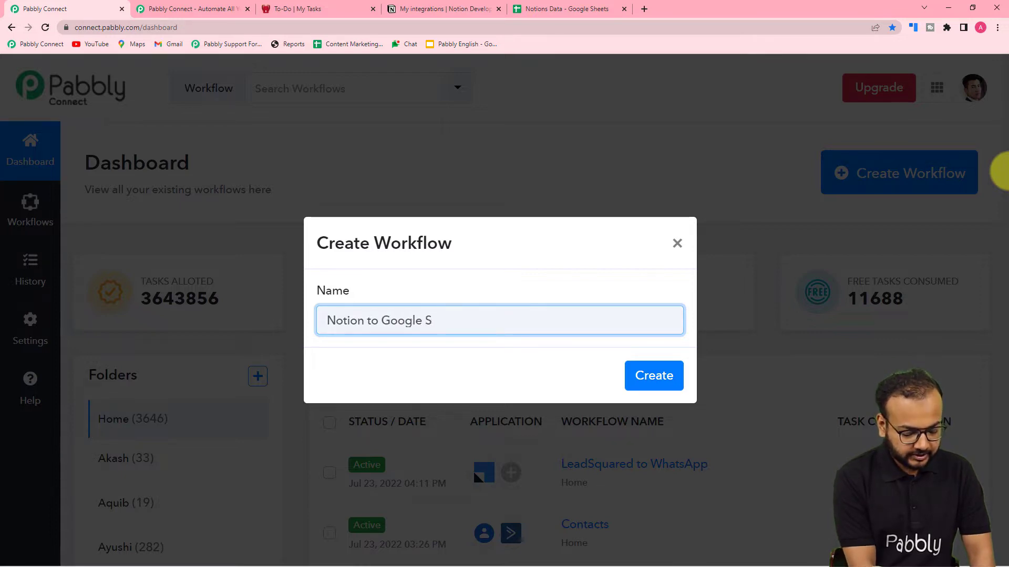
pyautogui.write('heets Au')
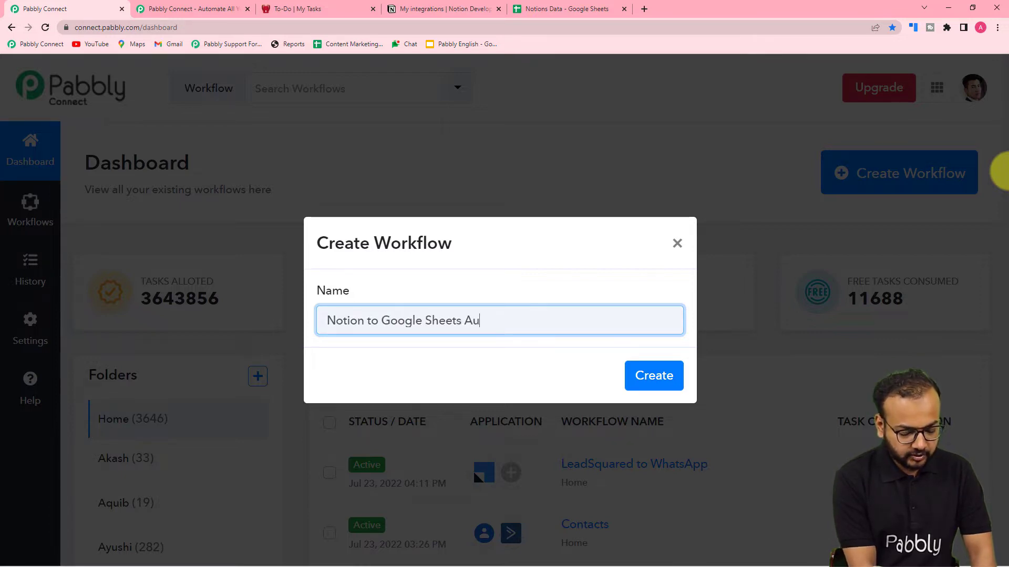
pyautogui.write('tomatio')
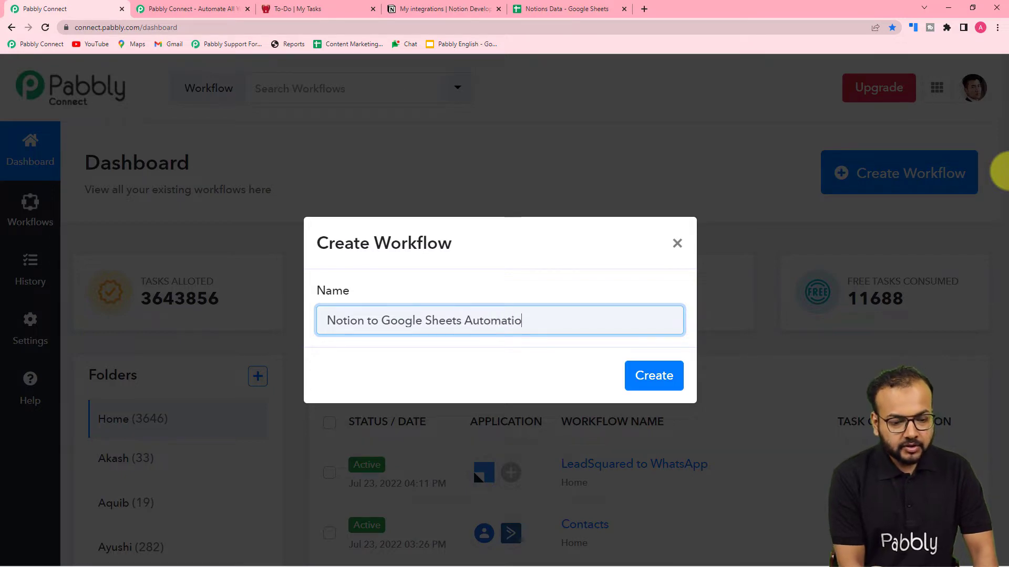
pyautogui.write('n')
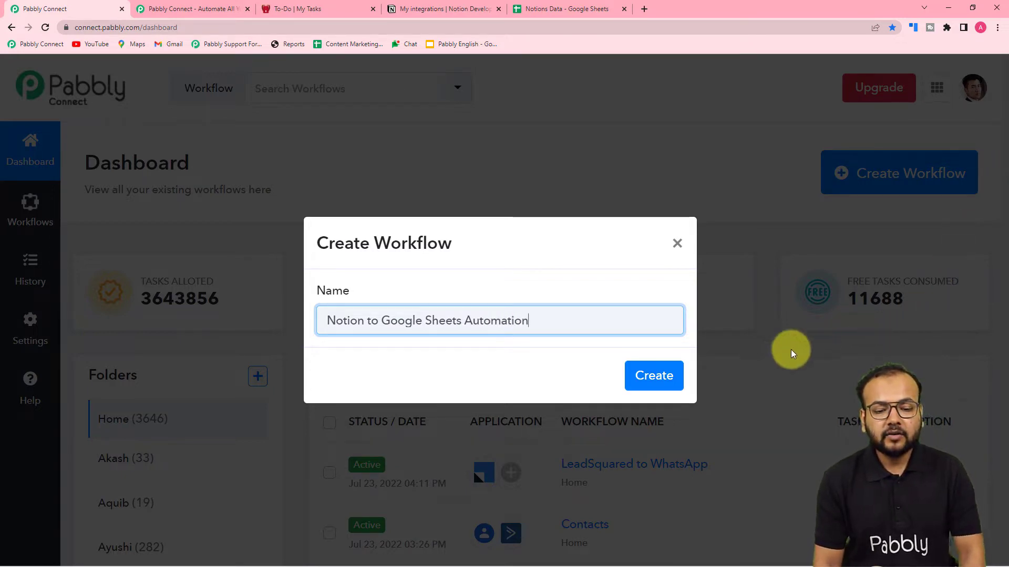
pyautogui.click(653, 374)
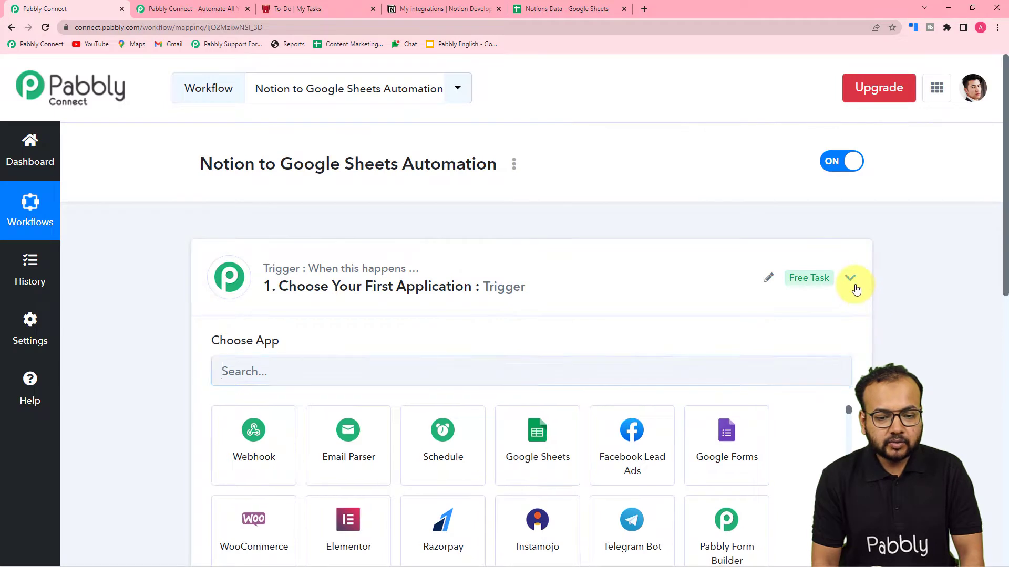
pyautogui.click(852, 284)
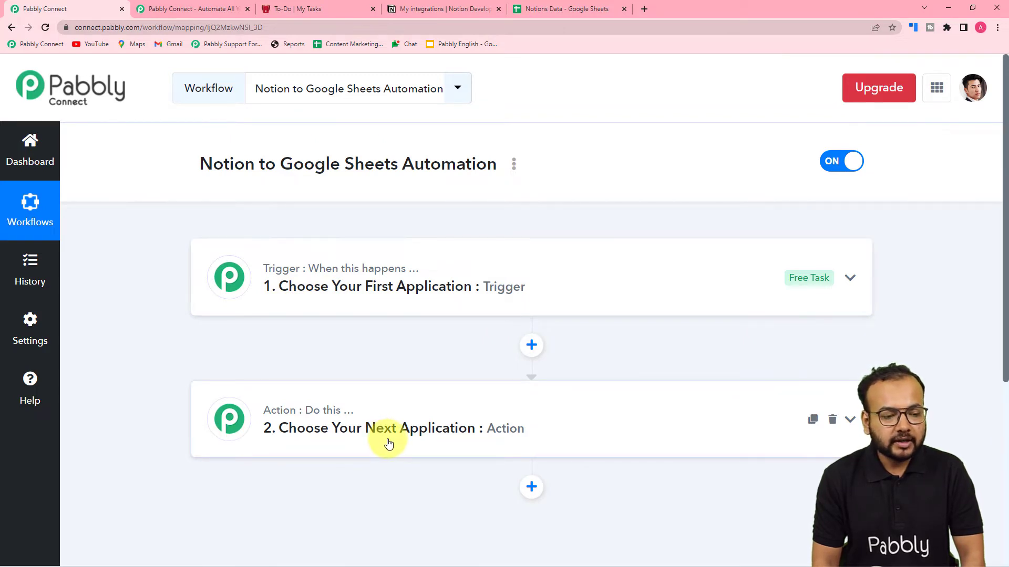
pyautogui.click(311, 299)
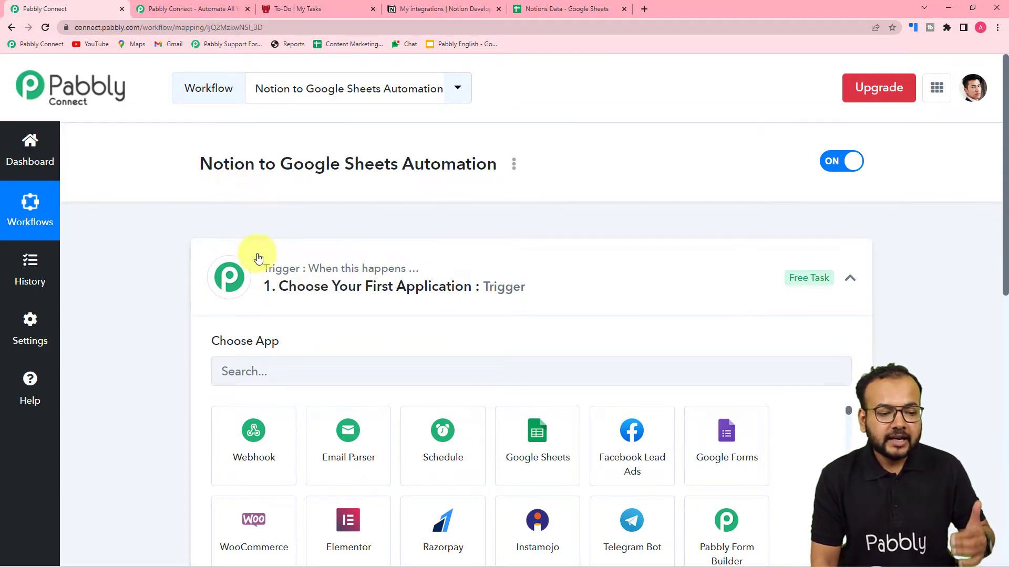
pyautogui.scroll(-7, 484, 309)
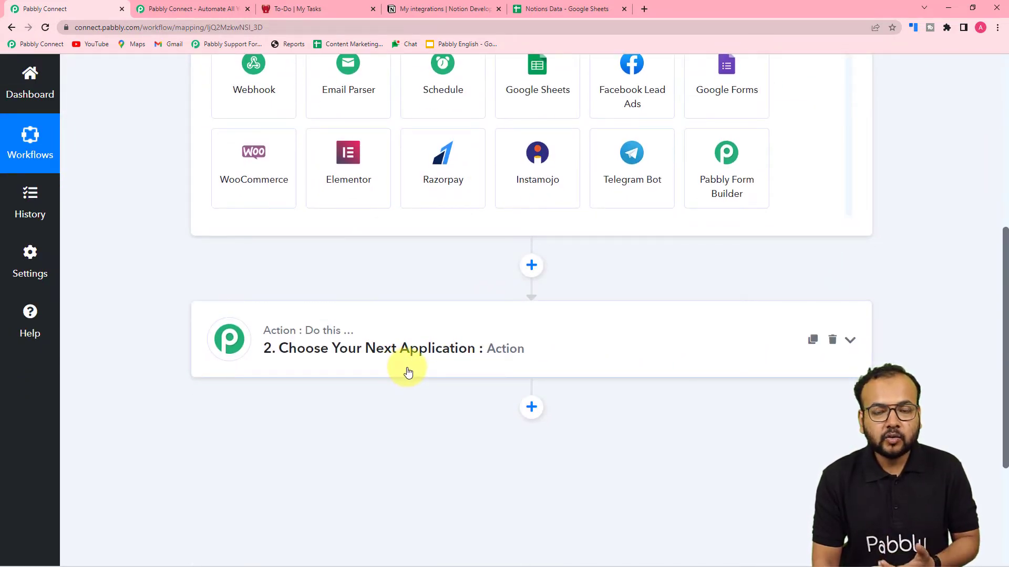
pyautogui.scroll(6, 439, 434)
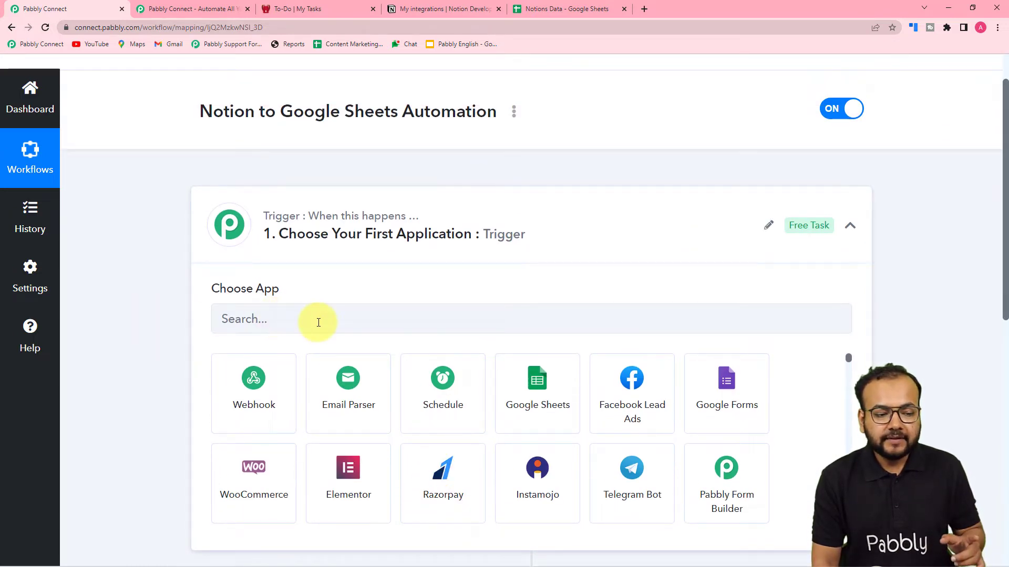
# Search 'noti' and pick Notion as the trigger app with the New Database Item event
pyautogui.click(318, 322)
pyautogui.write('noti')
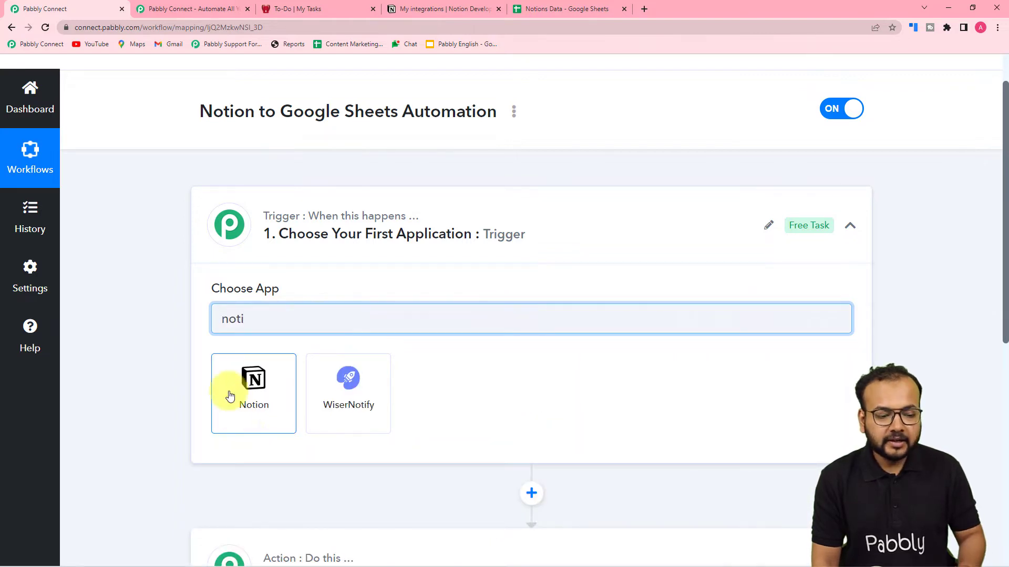
pyautogui.click(256, 424)
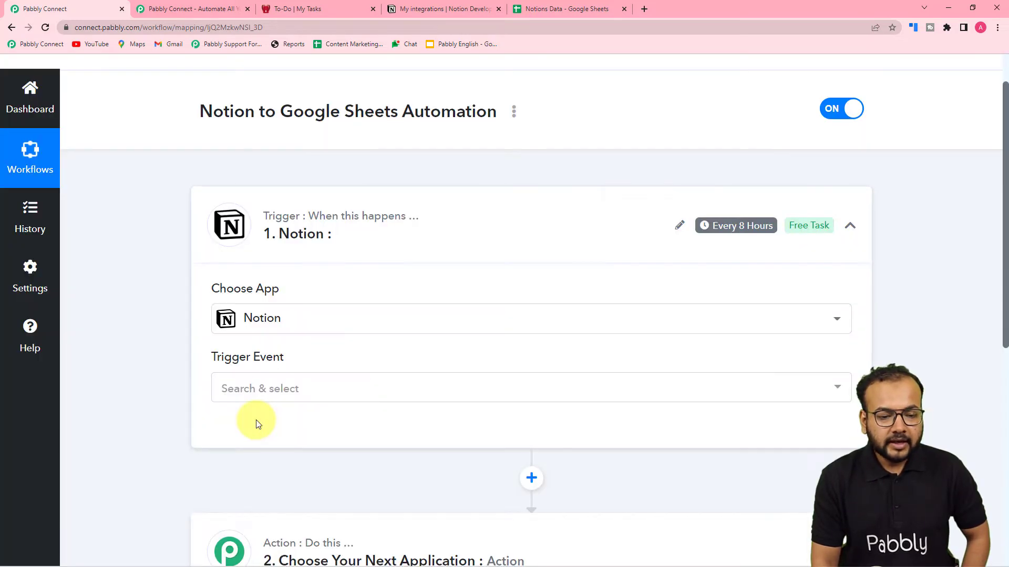
pyautogui.scroll(-1, 256, 423)
pyautogui.click(263, 329)
pyautogui.scroll(-1, 263, 381)
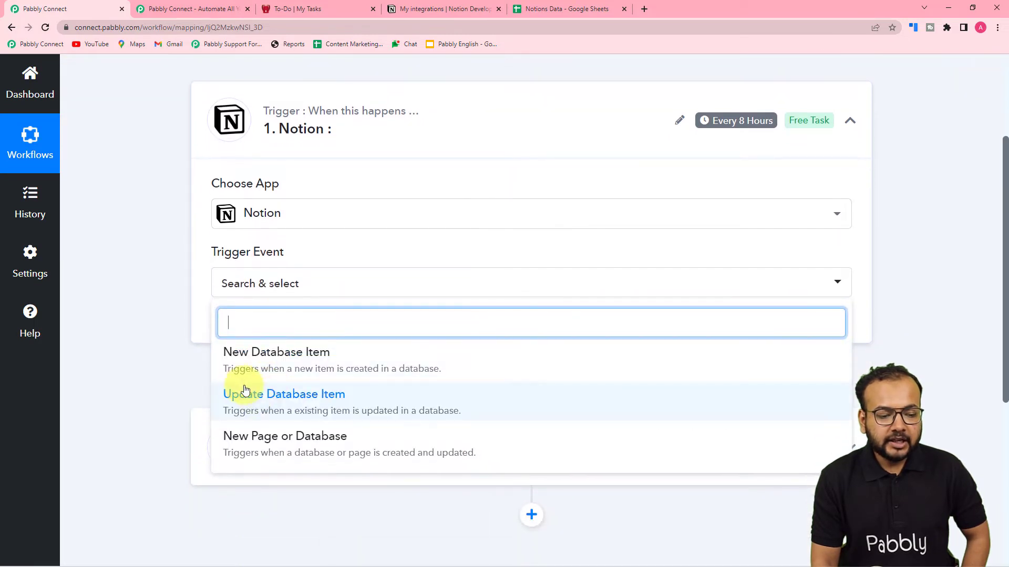
pyautogui.click(270, 368)
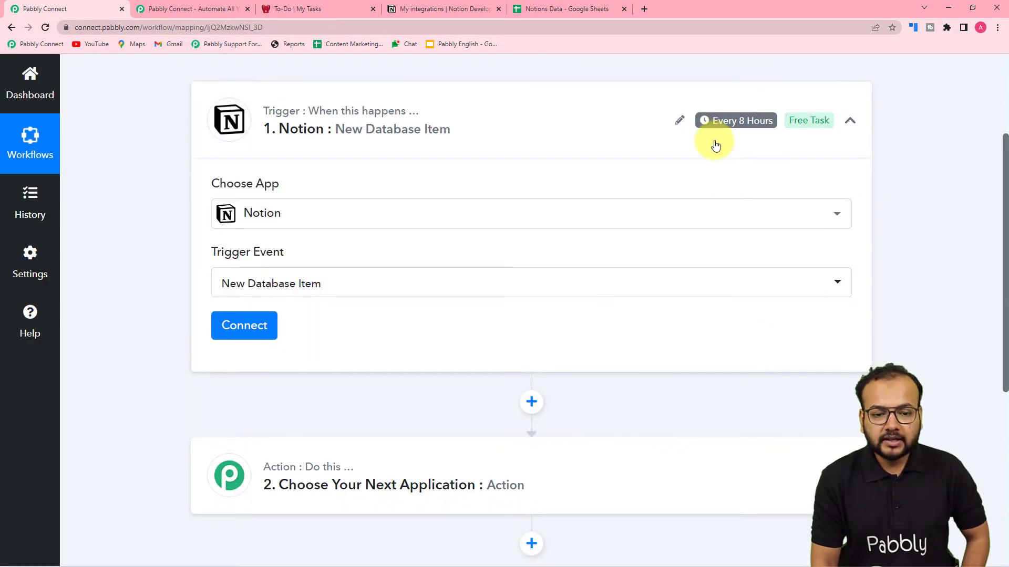
pyautogui.moveTo(720, 129)
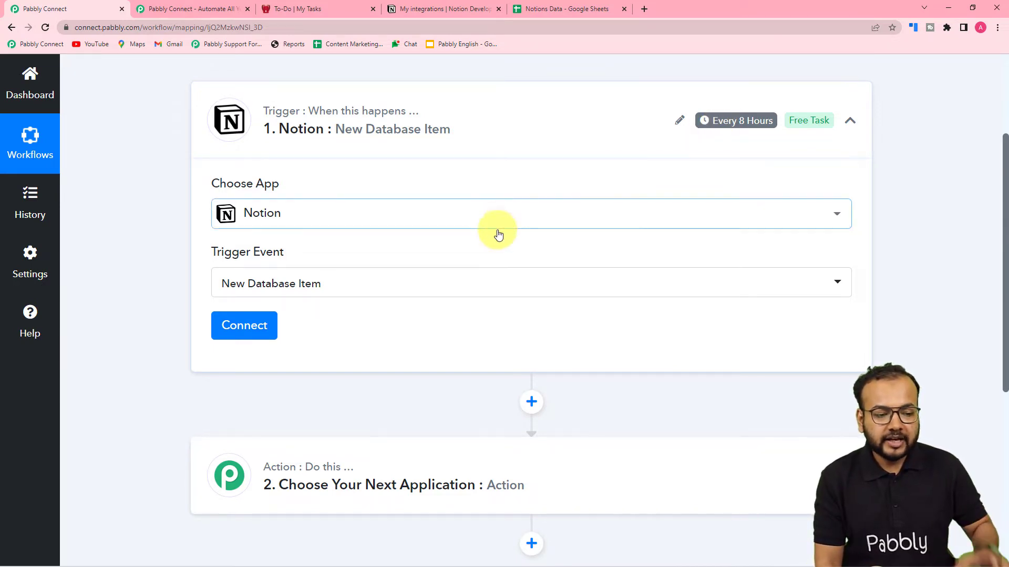
pyautogui.scroll(-1, 342, 332)
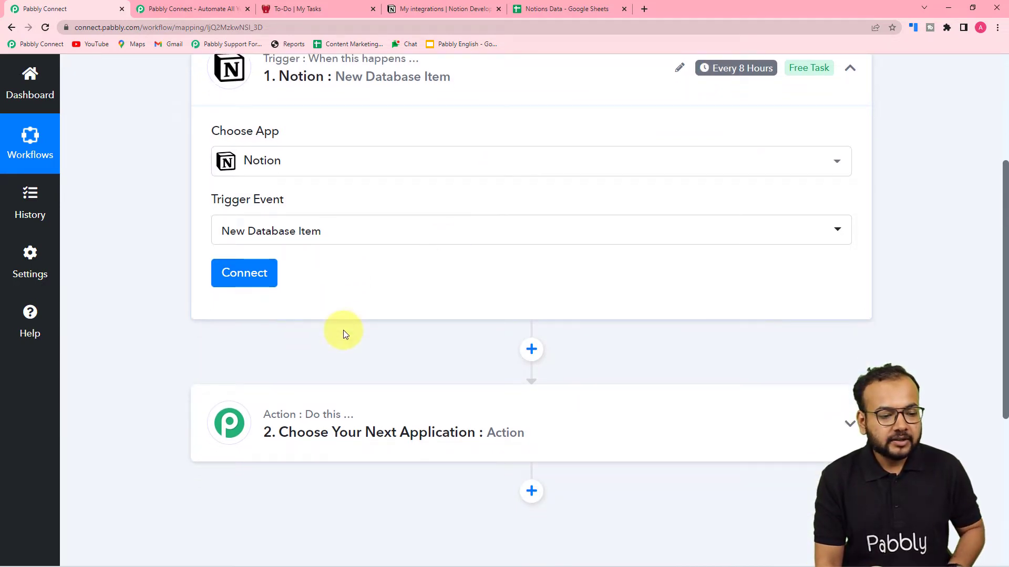
# Begin a new Notion connection and read its integration token instructions
pyautogui.click(249, 272)
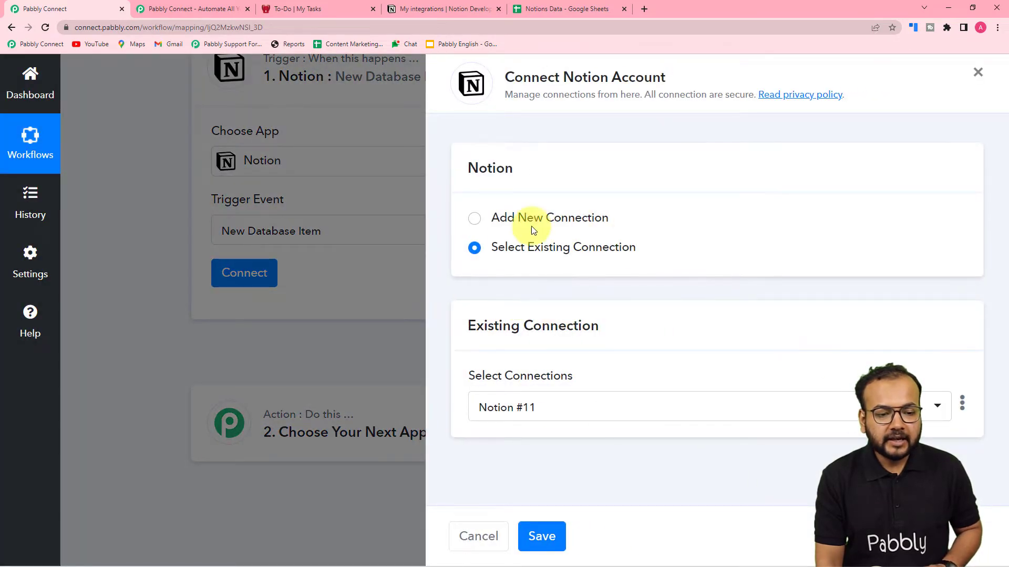
pyautogui.click(472, 225)
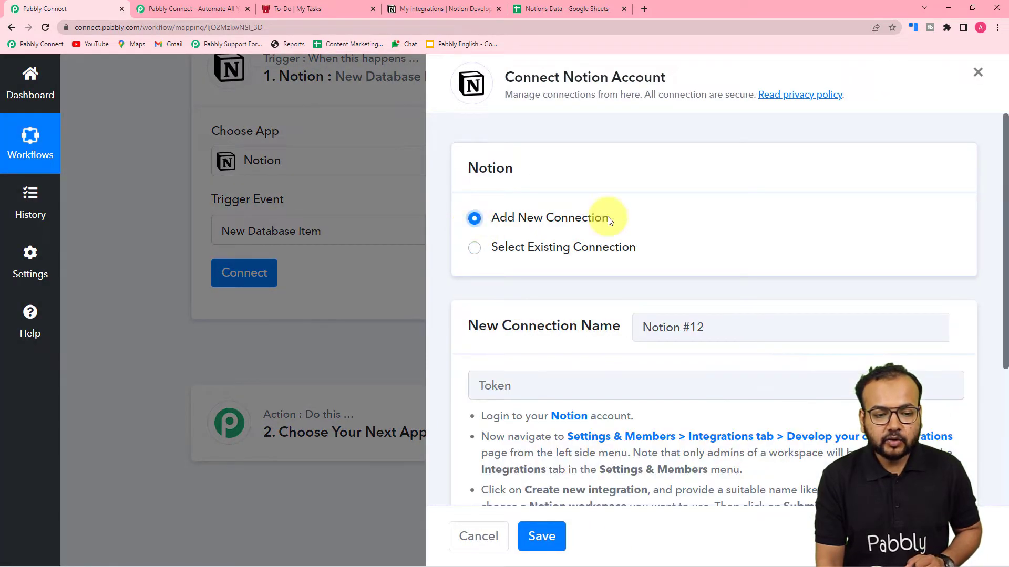
pyautogui.scroll(-3, 614, 221)
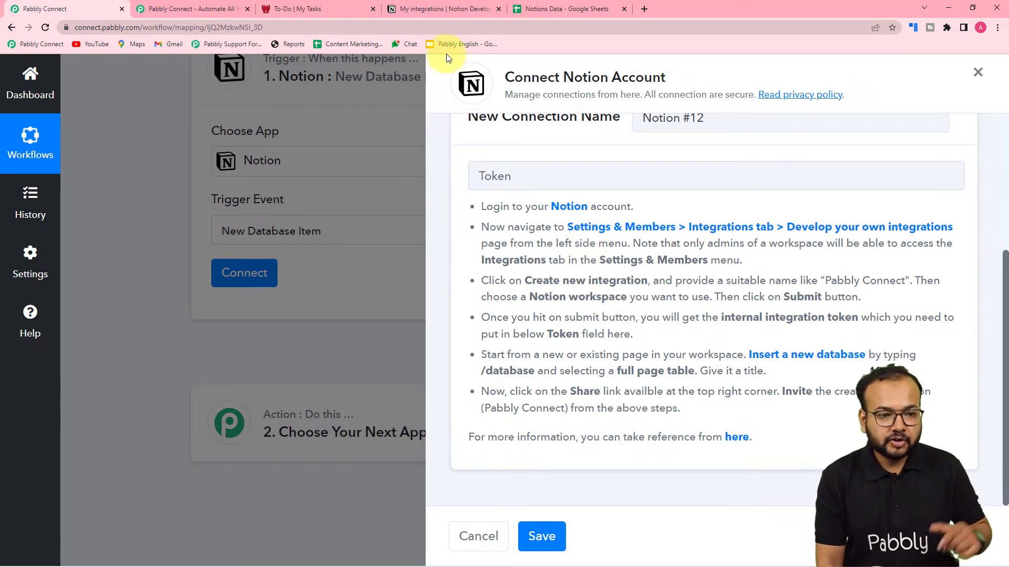
pyautogui.click(440, 11)
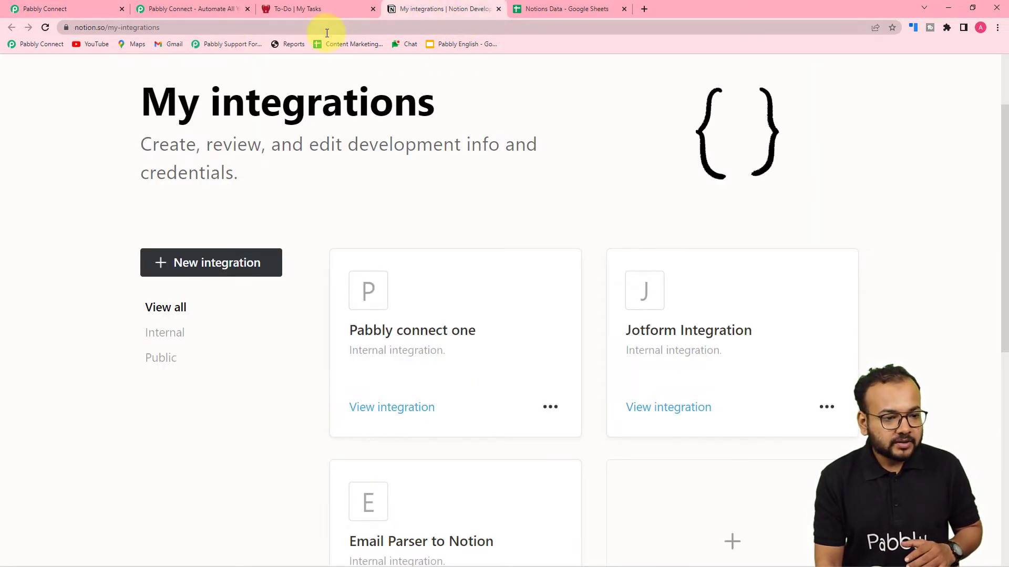
# In the Notion workspace settings' Integrations list, follow 'Develop your own integrations'
pyautogui.click(294, 9)
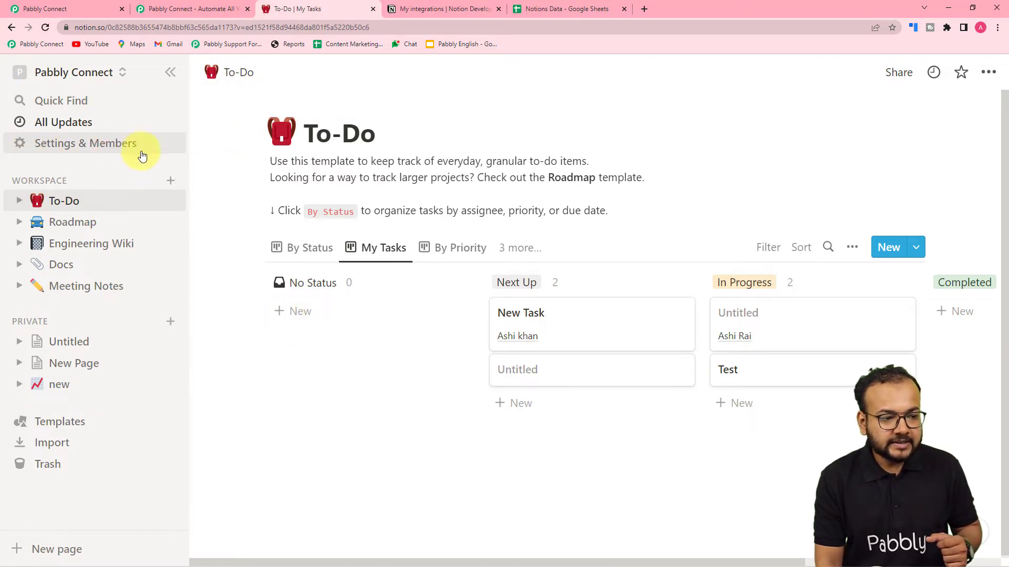
pyautogui.click(118, 149)
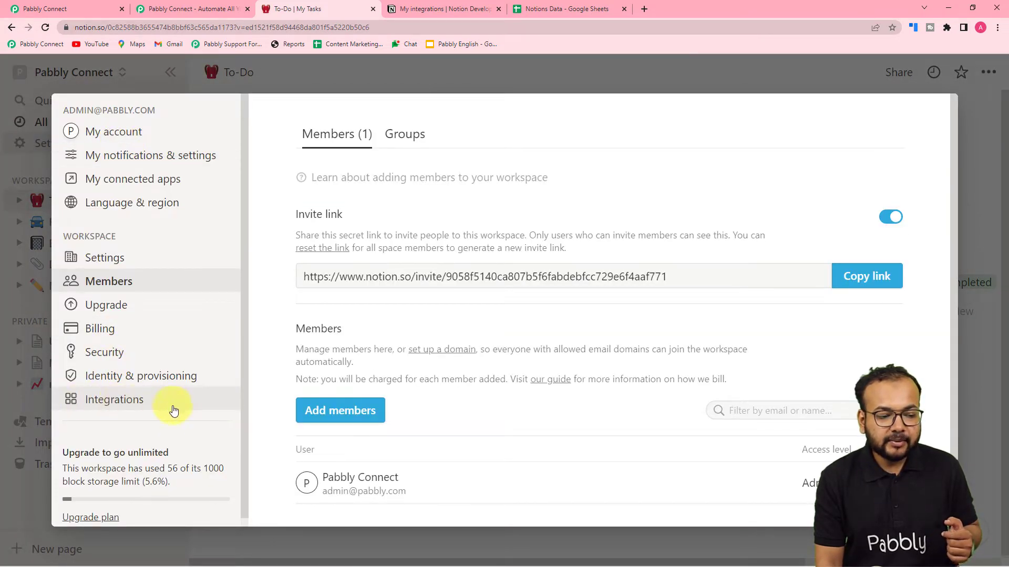
pyautogui.click(122, 400)
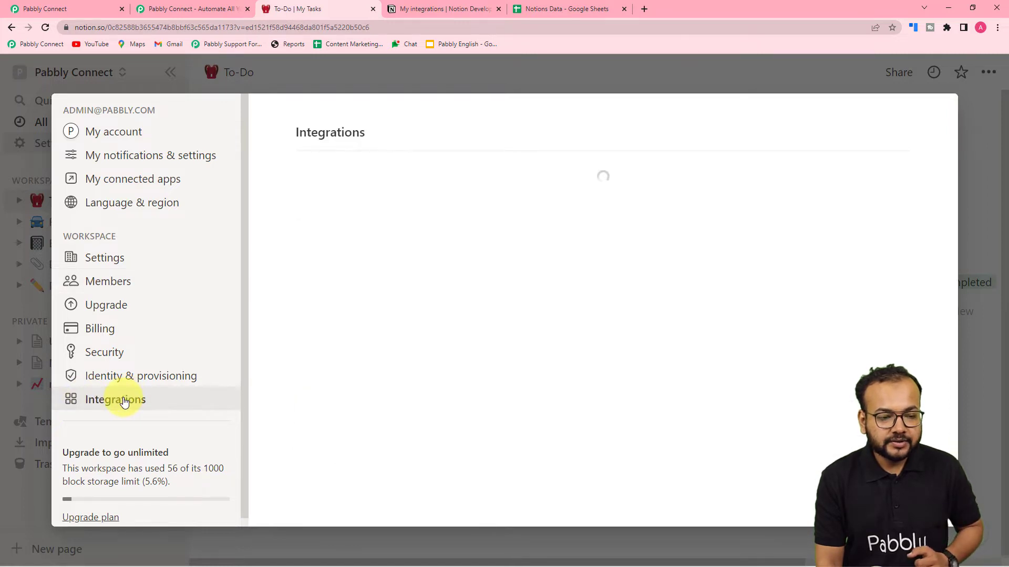
pyautogui.scroll(-2, 480, 290)
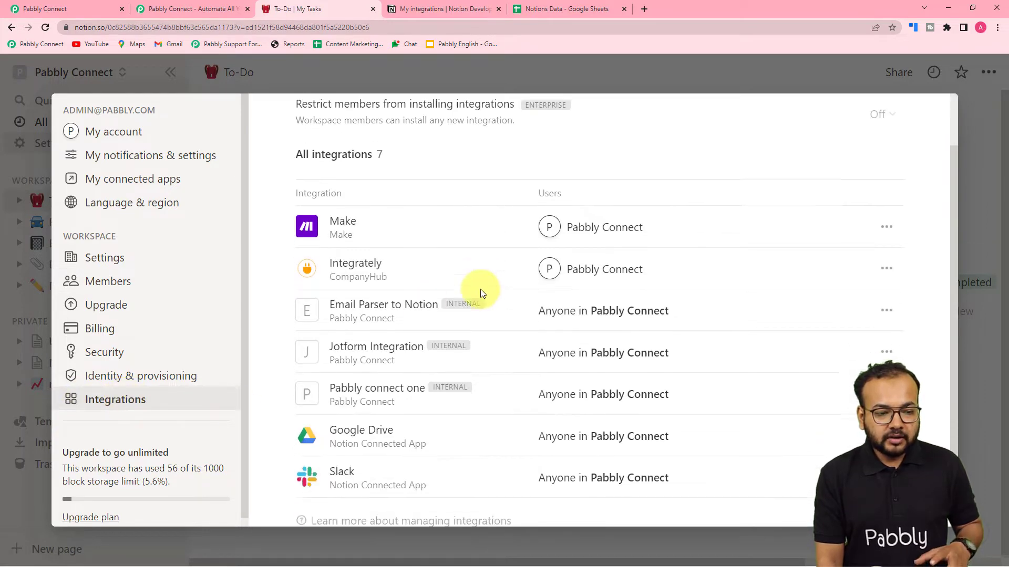
pyautogui.scroll(2, 482, 293)
pyautogui.scroll(-3, 480, 289)
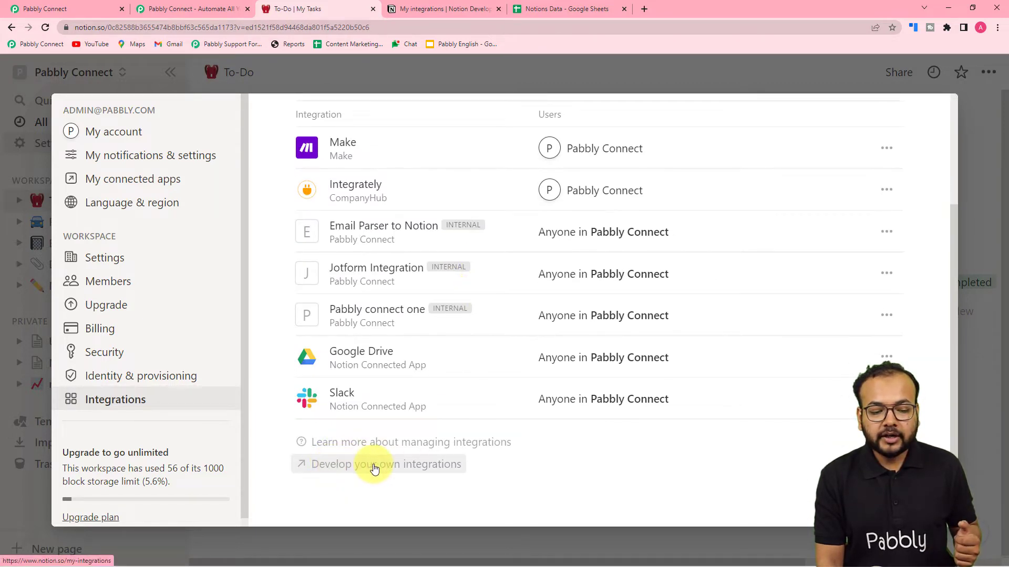
pyautogui.click(374, 468)
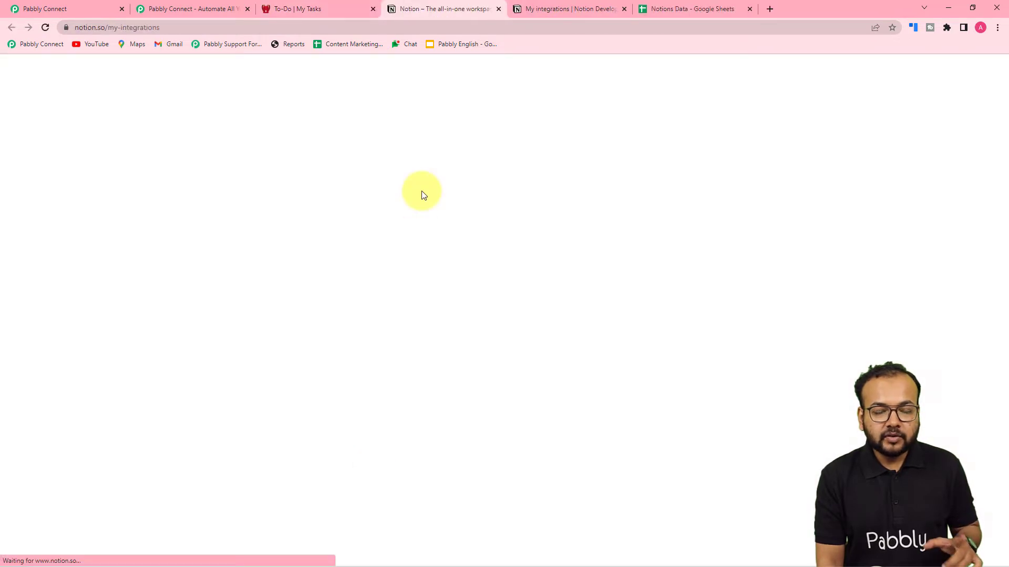
# Create a new internal integration named 'To Google Sheets' for the Pabbly Connect workspace
pyautogui.scroll(-2, 421, 191)
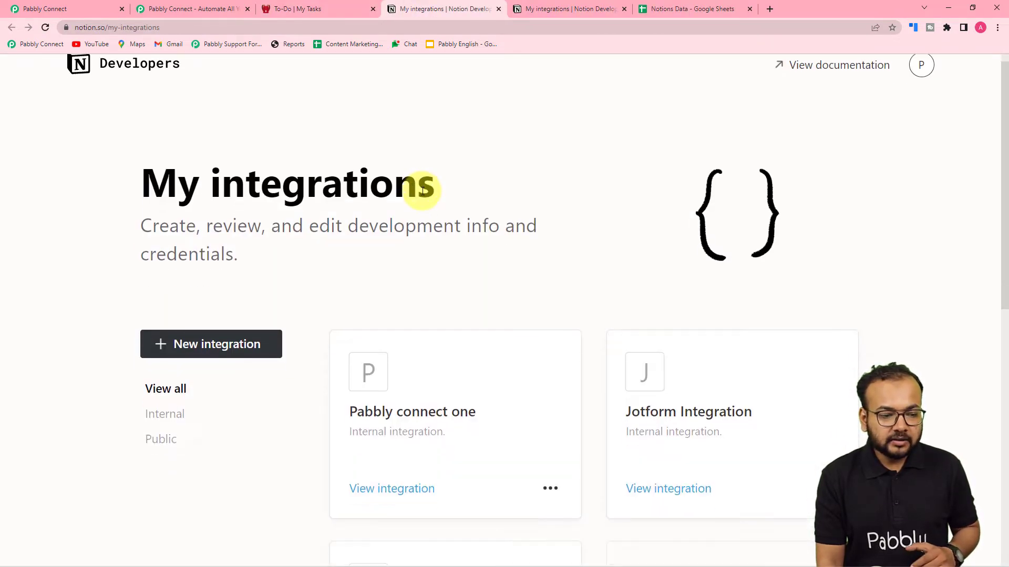
pyautogui.click(198, 271)
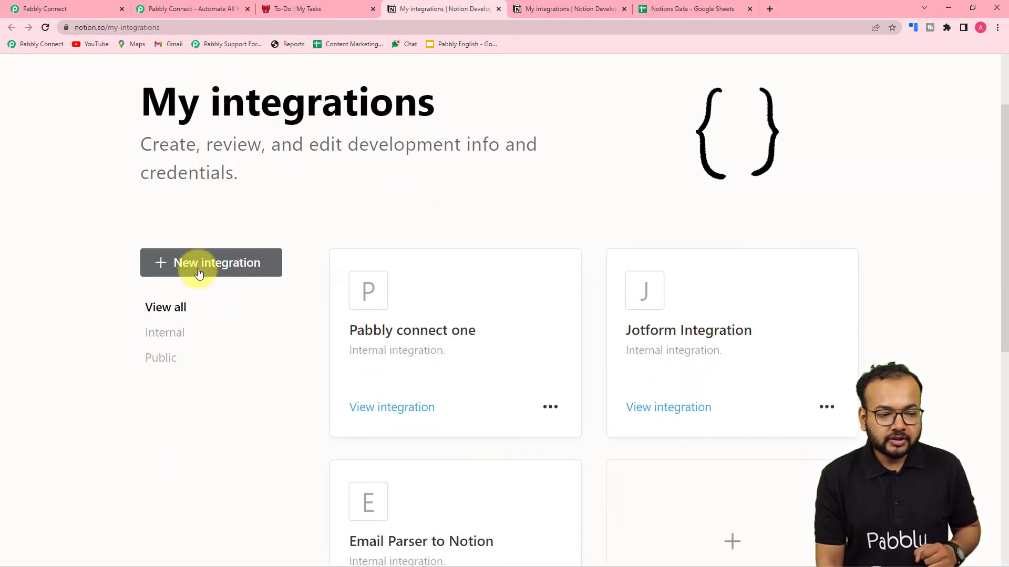
pyautogui.scroll(-6, 198, 270)
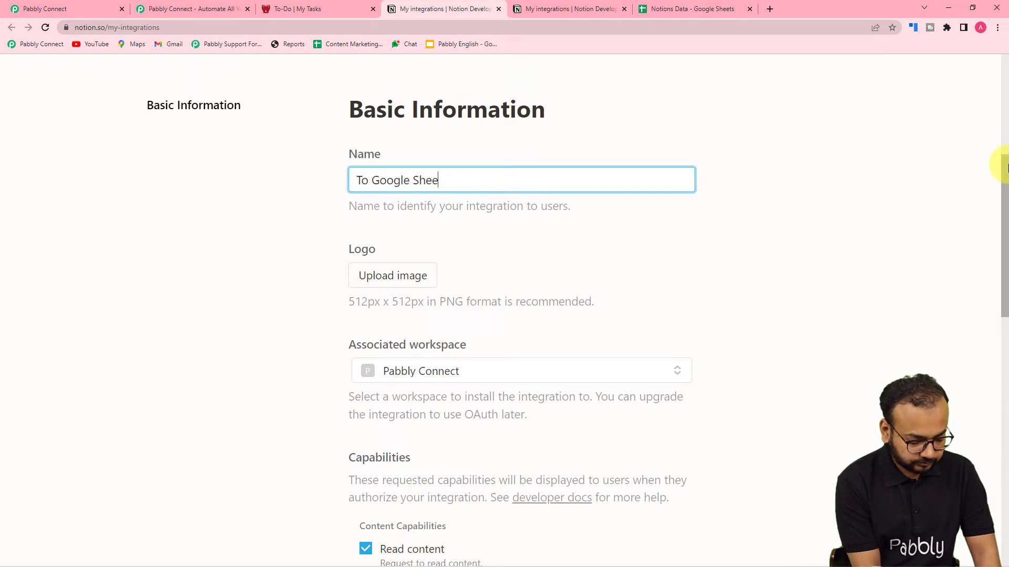
pyautogui.scroll(-3, 893, 292)
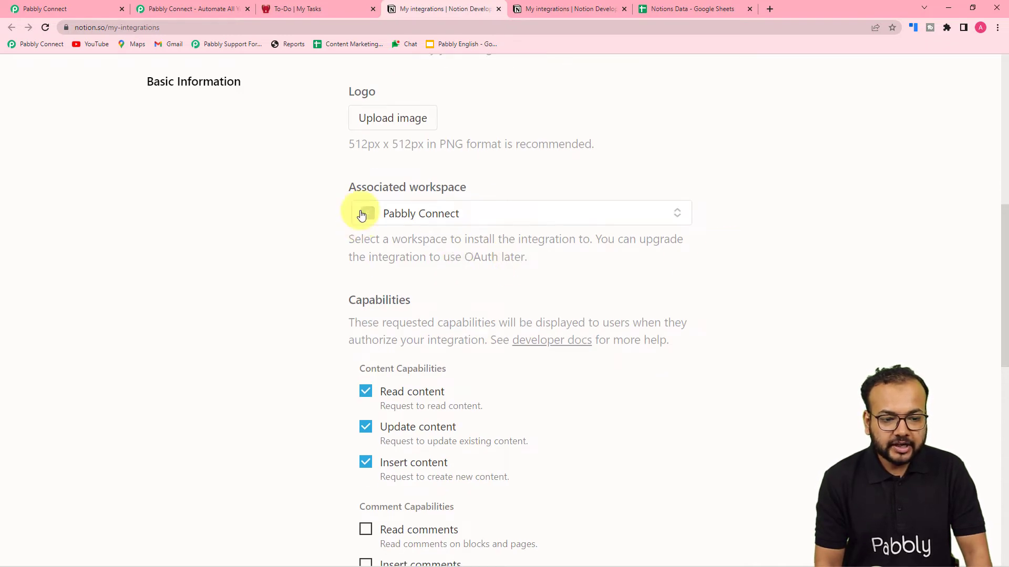
pyautogui.scroll(-9, 336, 246)
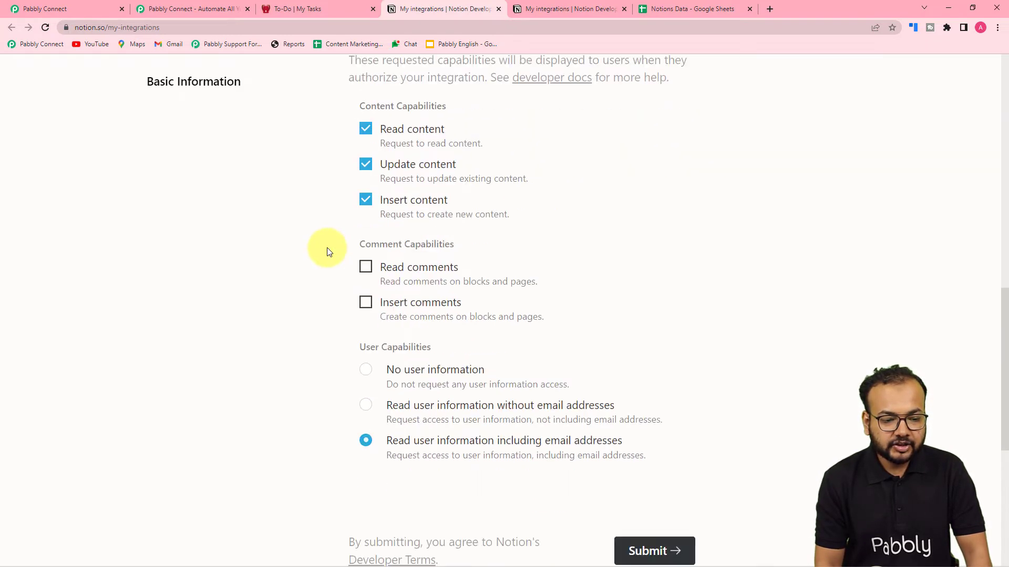
pyautogui.scroll(-2, 473, 252)
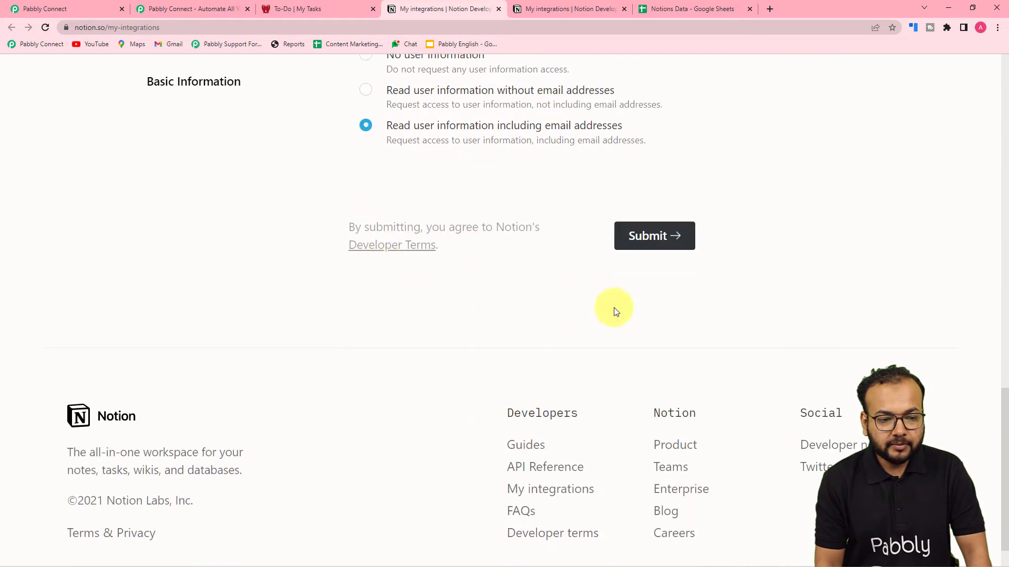
pyautogui.click(648, 239)
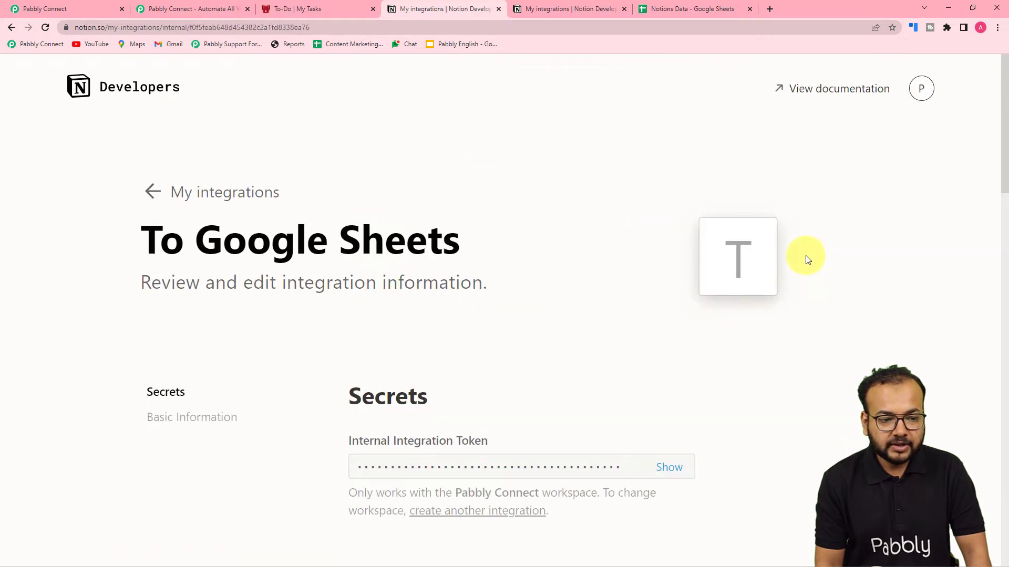
# Reveal and copy the integration's Internal Integration Token
pyautogui.scroll(-3, 400, 304)
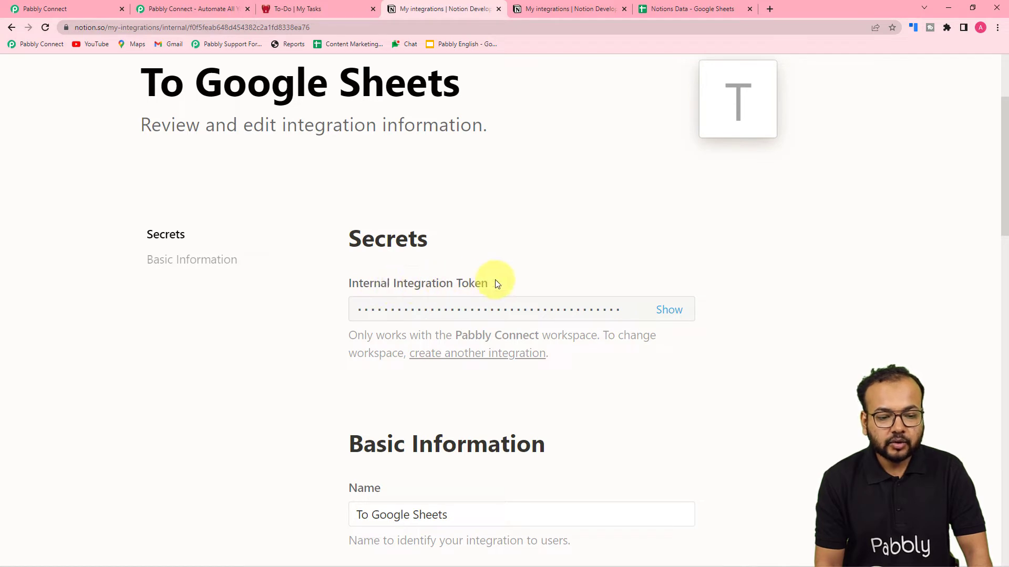
pyautogui.click(668, 310)
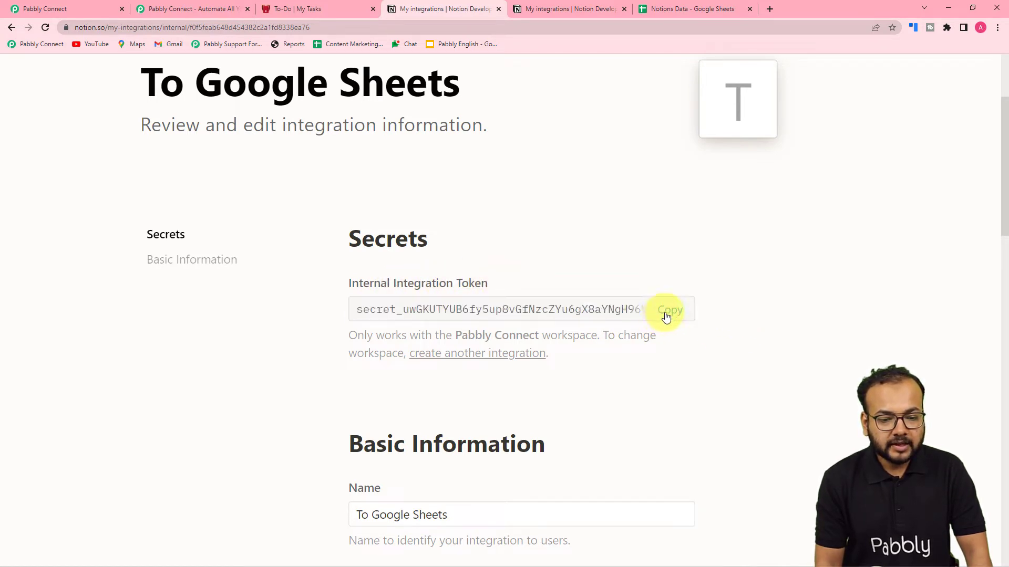
pyautogui.click(665, 313)
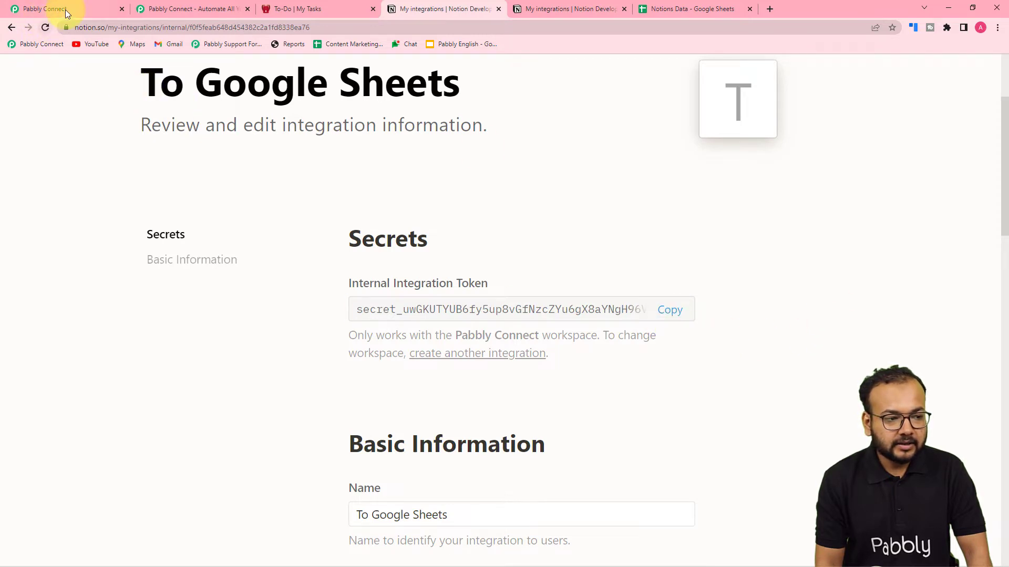
# Paste the copied token into Pabbly's Notion connection form and save it
pyautogui.click(65, 9)
pyautogui.rightClick(494, 180)
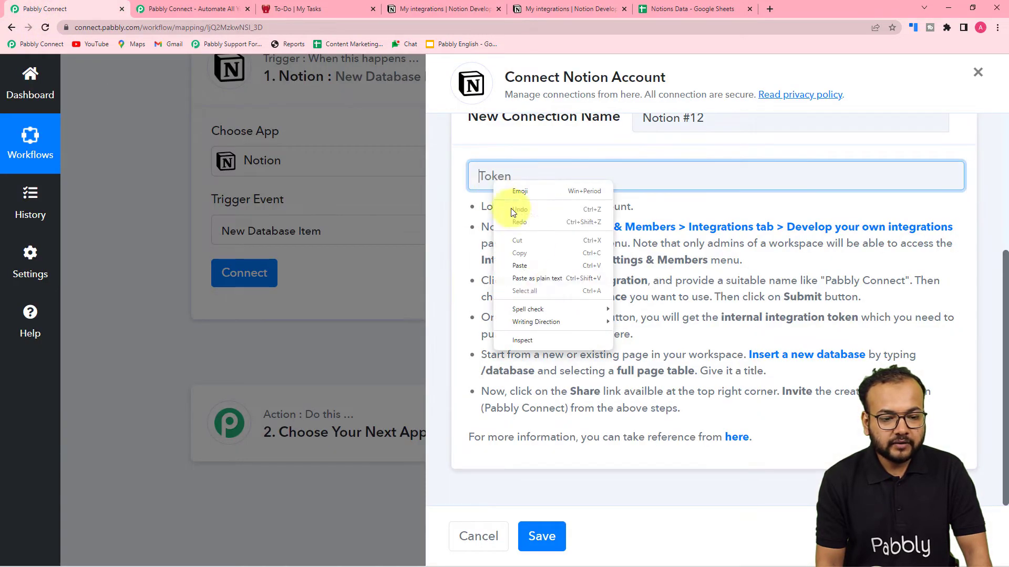
pyautogui.click(538, 278)
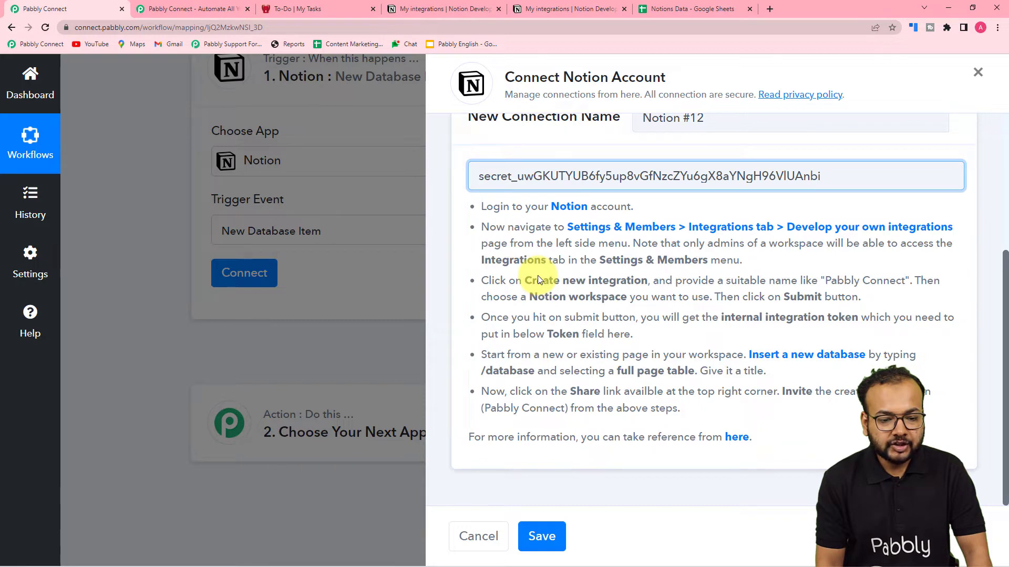
pyautogui.click(541, 536)
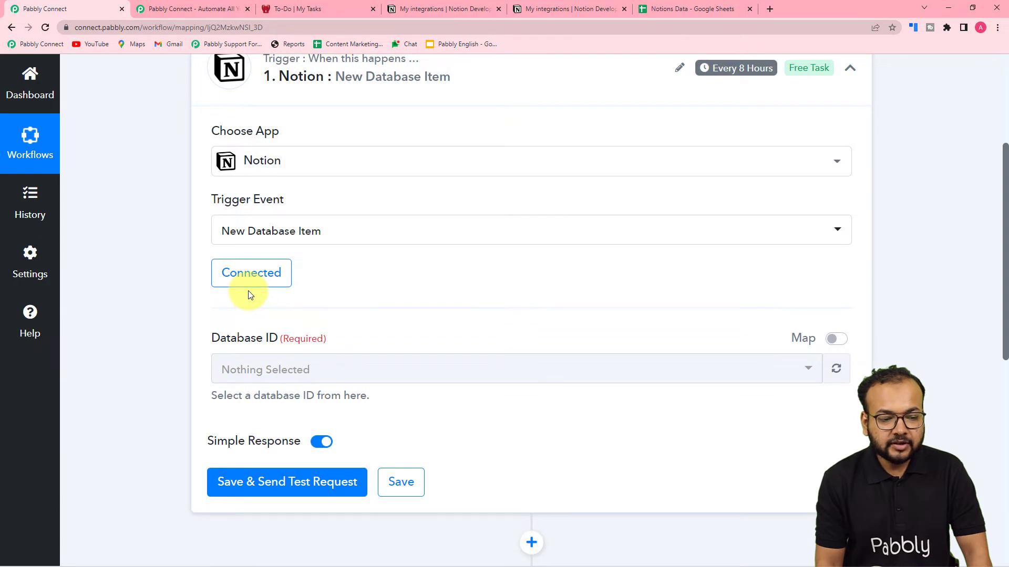
# Reopen the Notion account connection and choose Add New Connection
pyautogui.click(344, 11)
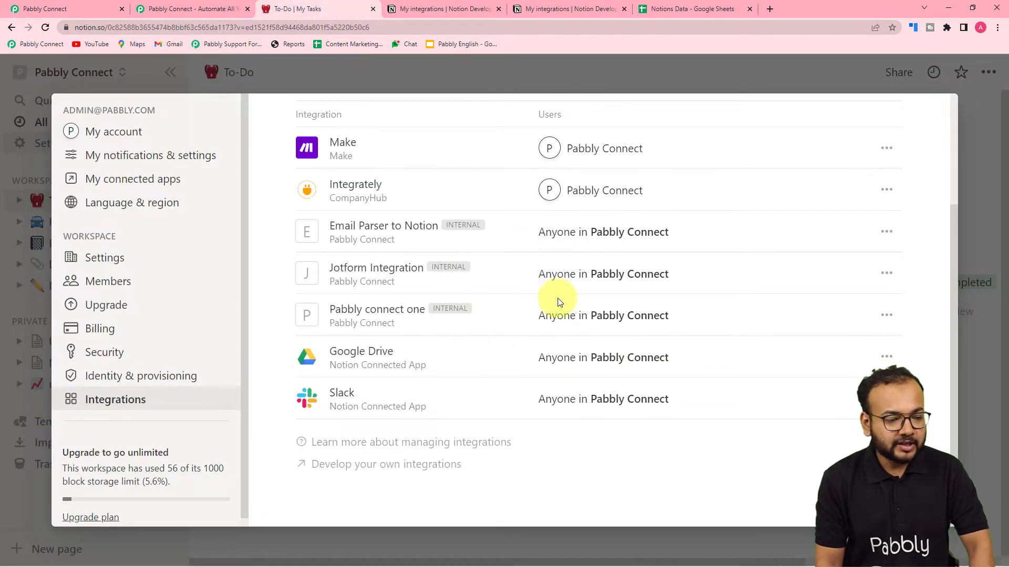
pyautogui.click(56, 8)
pyautogui.click(251, 272)
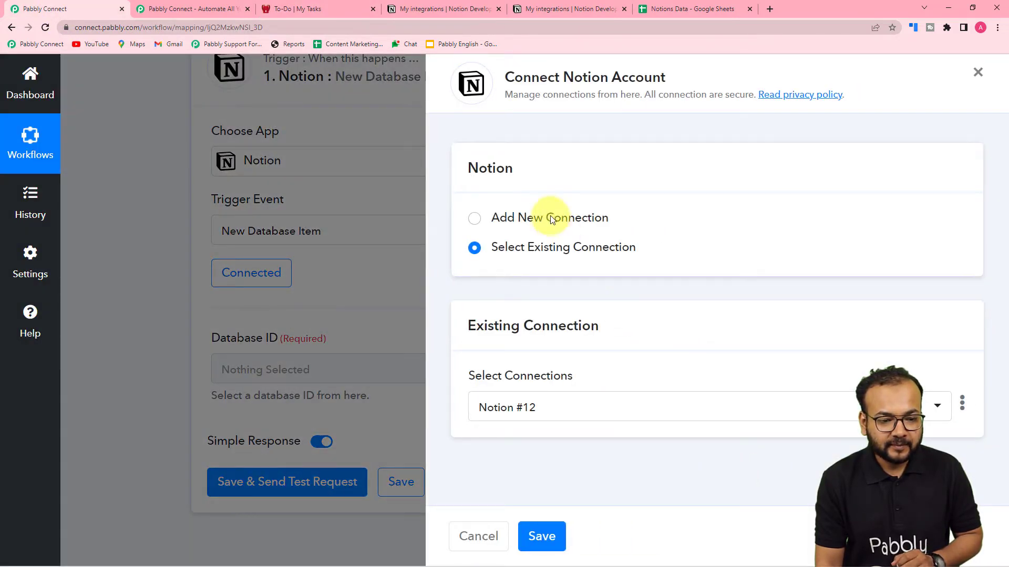
pyautogui.click(550, 217)
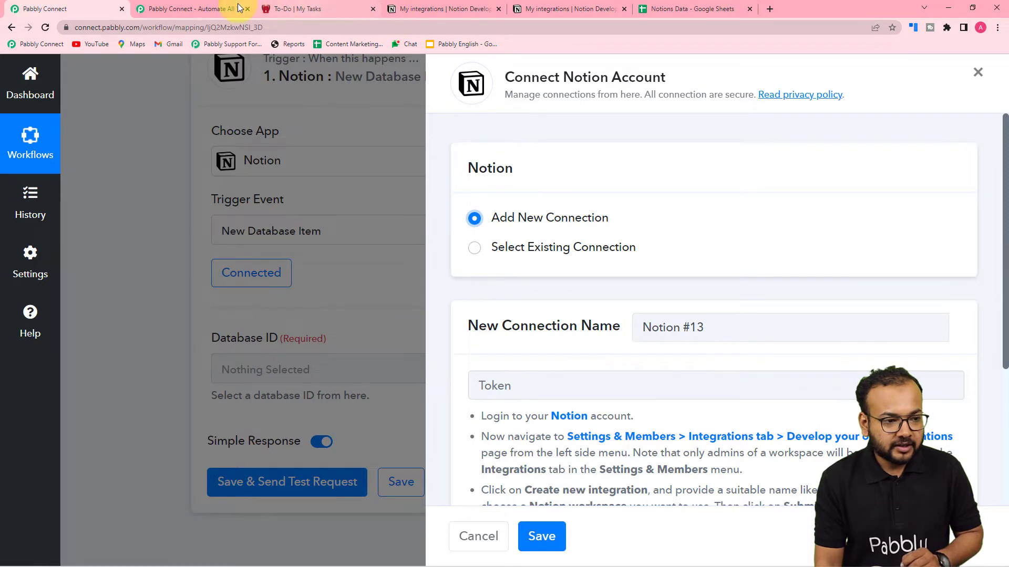
# Copy the To Google Sheets token again and paste it into the new connection's Token field
pyautogui.click(404, 9)
pyautogui.click(668, 308)
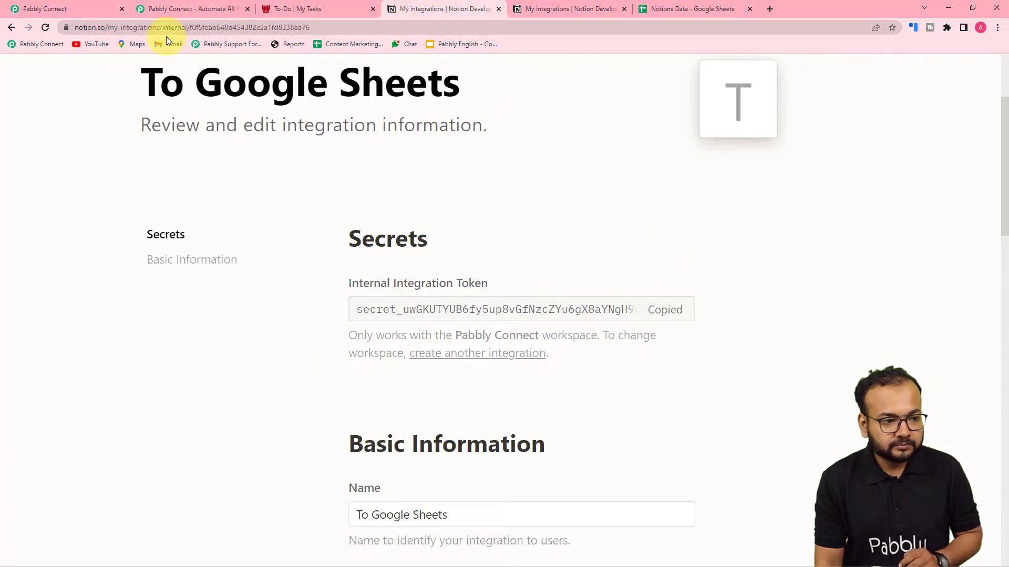
pyautogui.click(96, 13)
pyautogui.rightClick(499, 385)
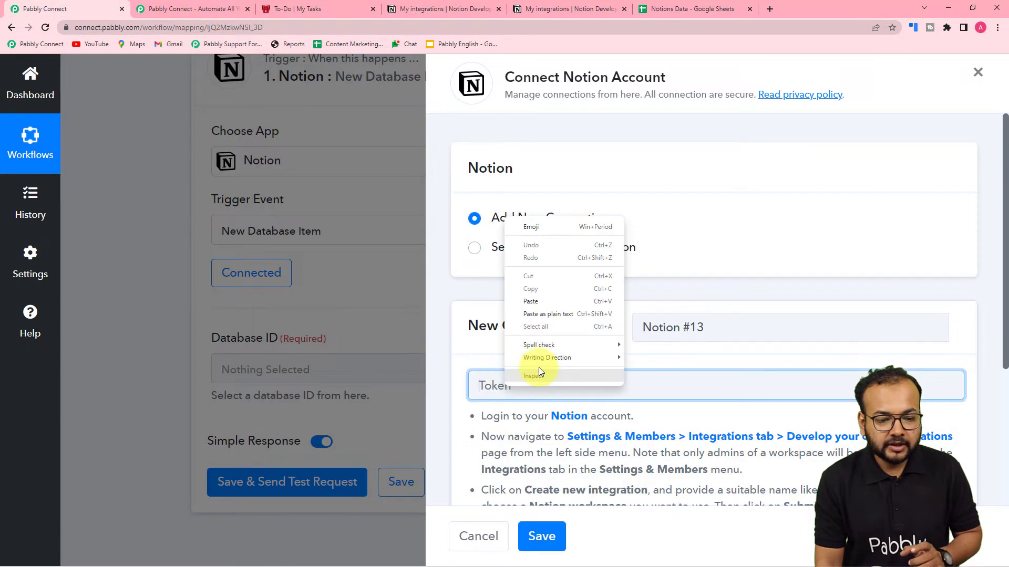
pyautogui.click(537, 318)
pyautogui.scroll(-4, 538, 318)
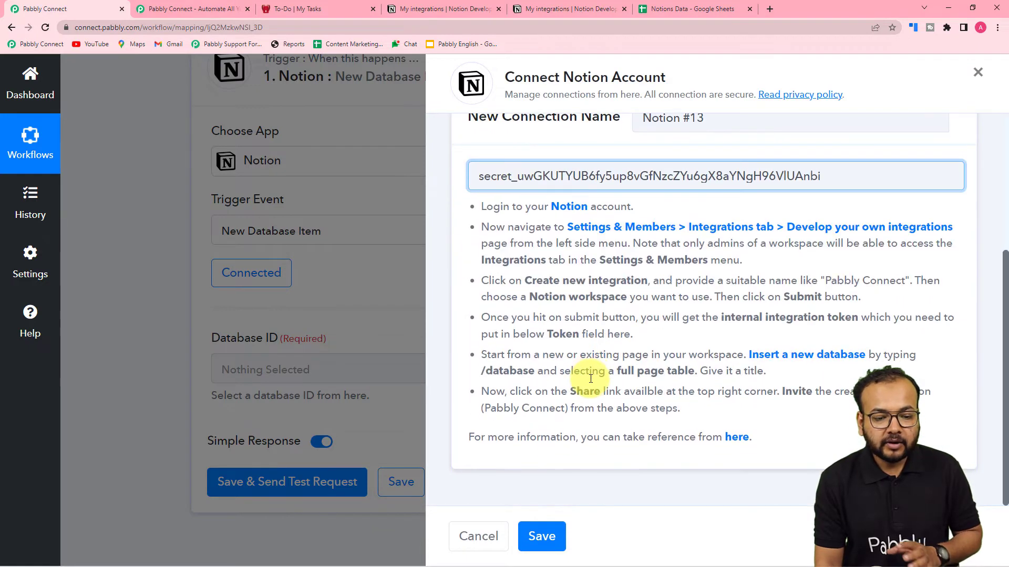
pyautogui.click(417, 4)
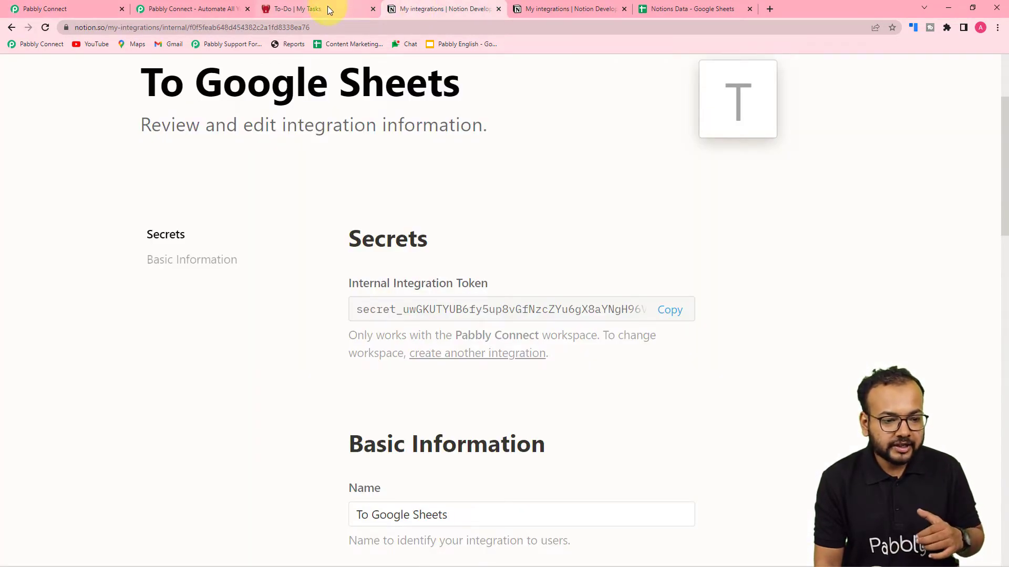
pyautogui.scroll(-8, 273, 220)
# On the Notion To-Do page, close the Settings window and open the Share options
pyautogui.scroll(-4, 274, 220)
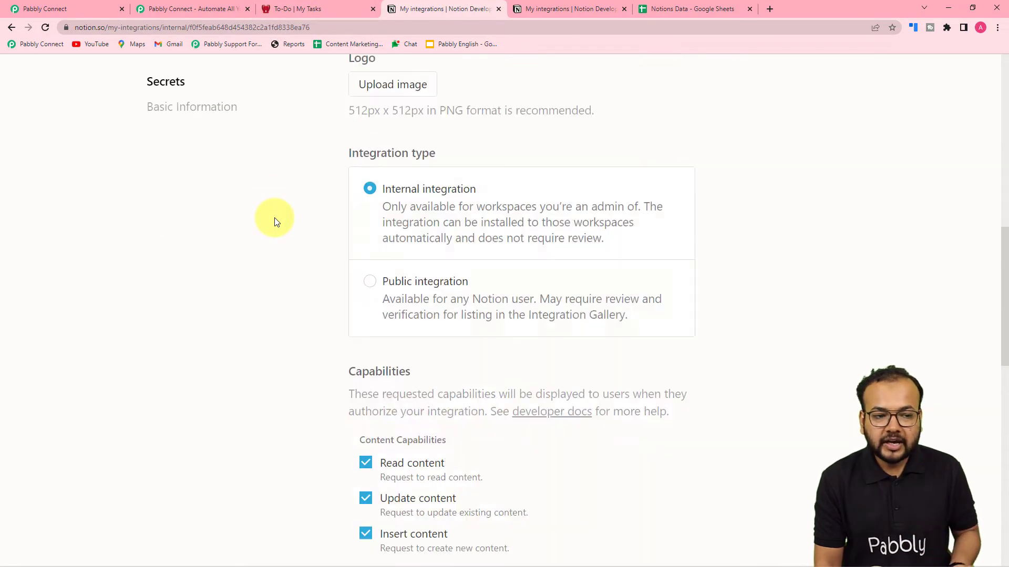
pyautogui.click(316, 9)
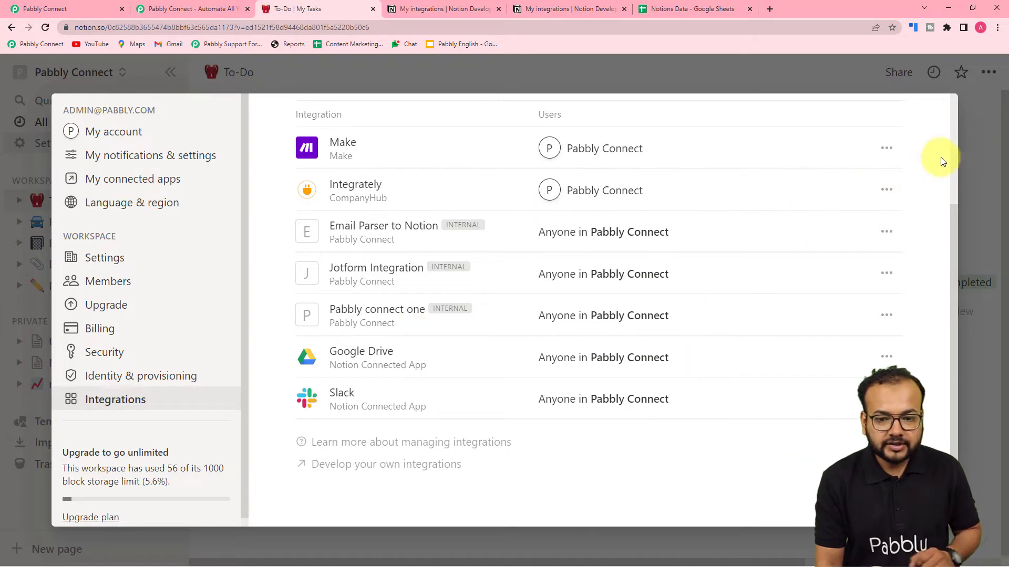
pyautogui.click(970, 153)
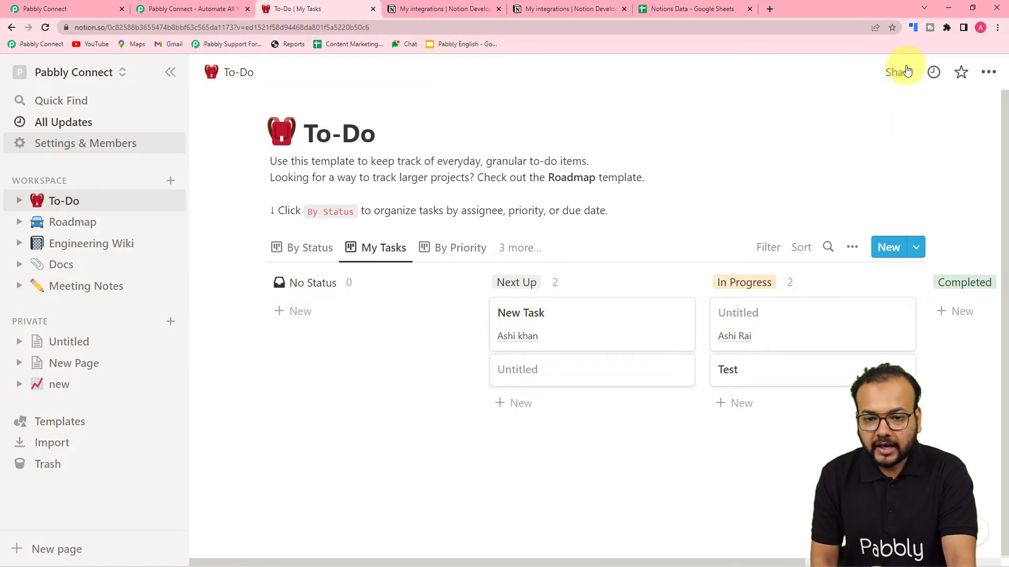
pyautogui.click(892, 78)
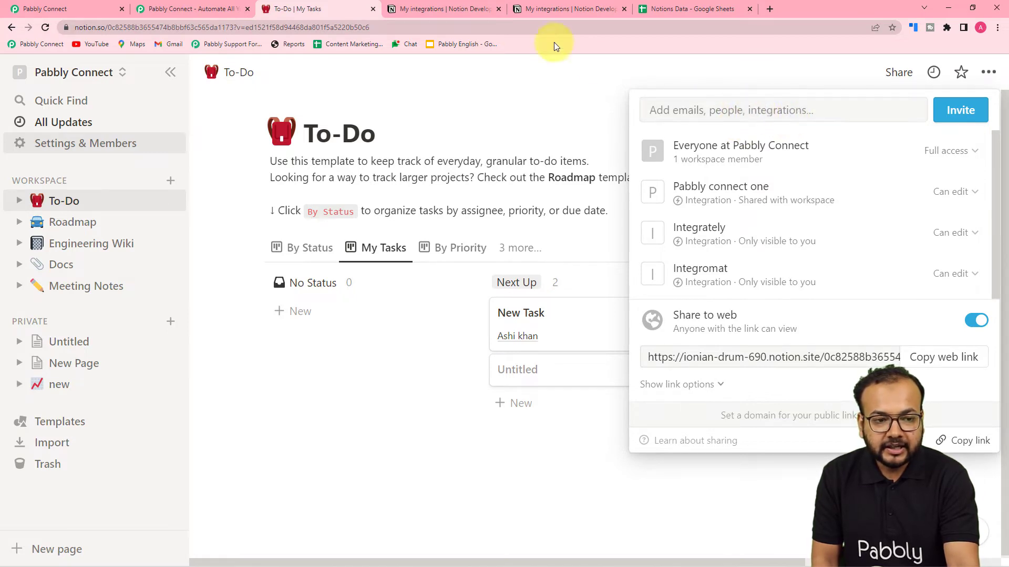
# Invite the To Google Sheets integration to the To-Do page, then return to Pabbly Connect
pyautogui.click(464, 6)
pyautogui.scroll(9, 544, 205)
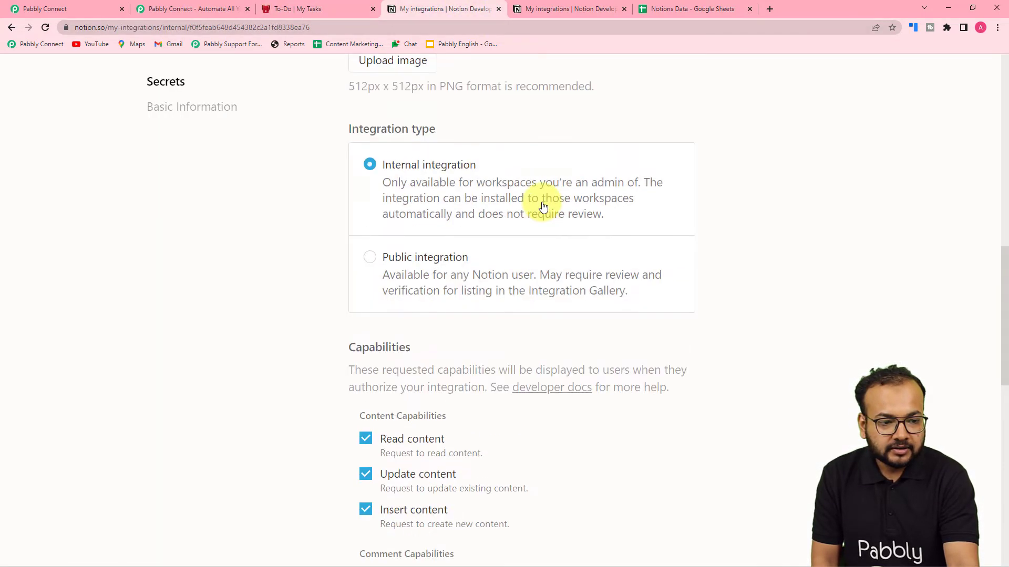
pyautogui.click(299, 9)
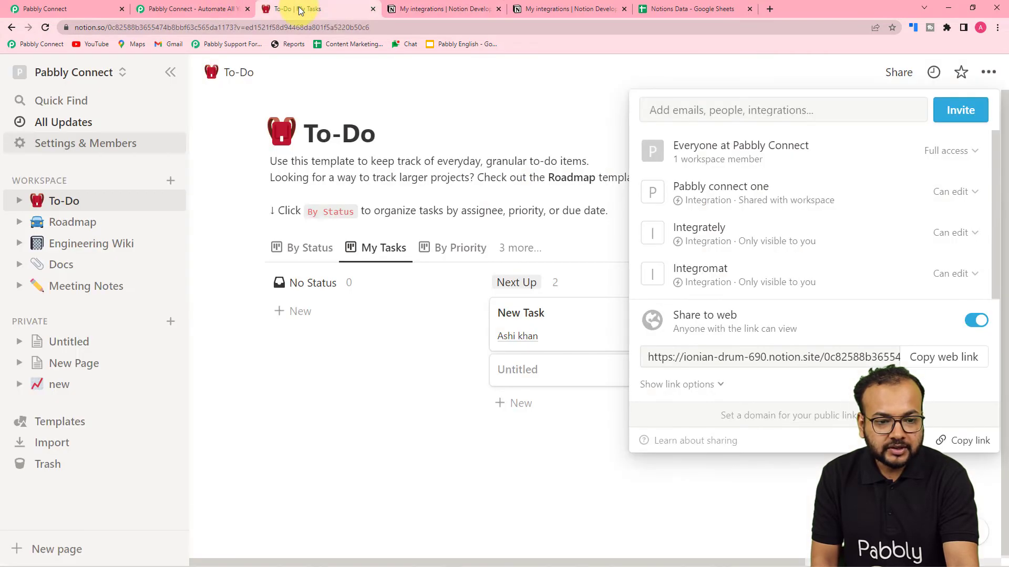
pyautogui.click(808, 111)
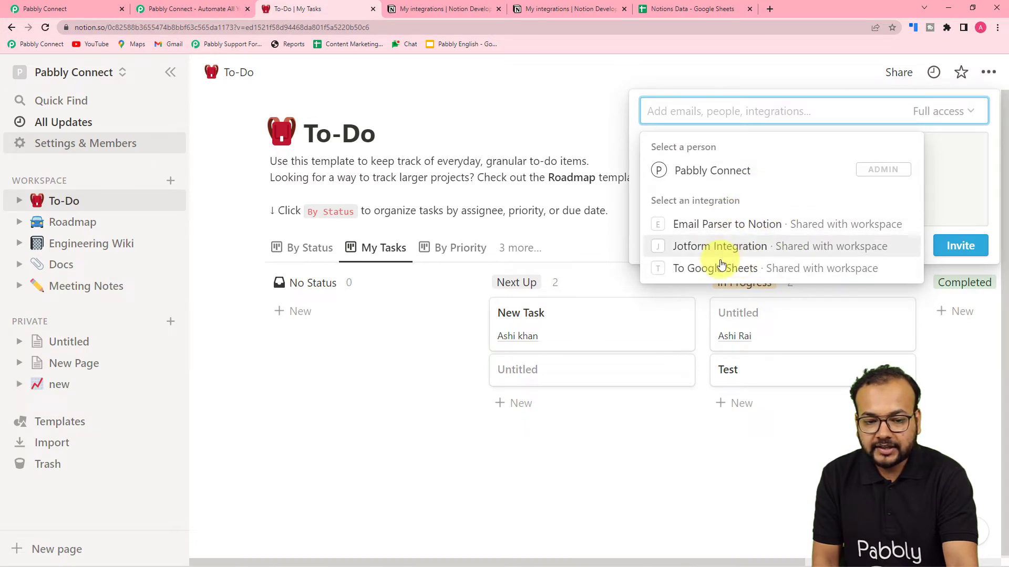
pyautogui.click(754, 275)
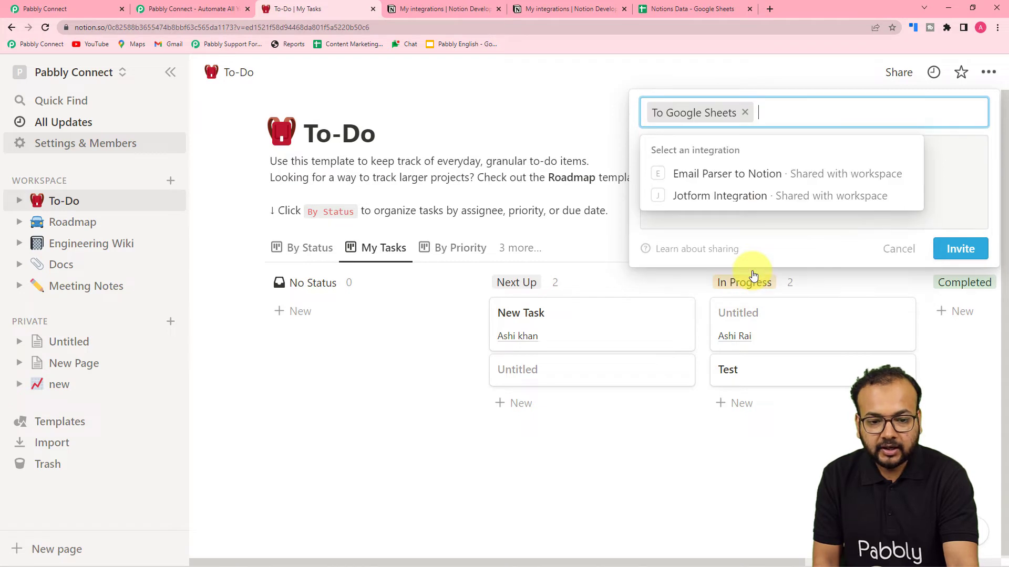
pyautogui.click(961, 251)
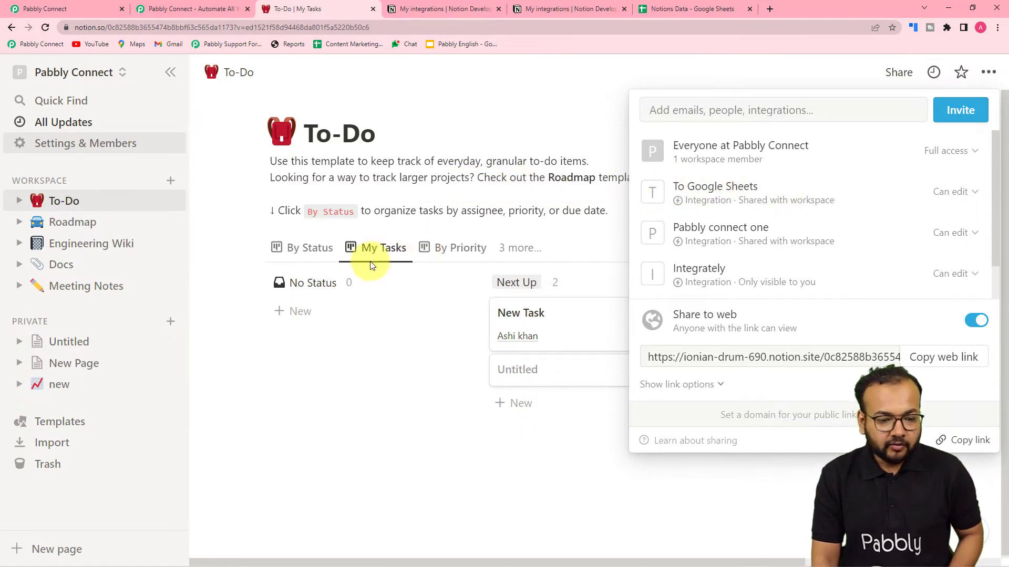
pyautogui.click(466, 286)
pyautogui.click(59, 5)
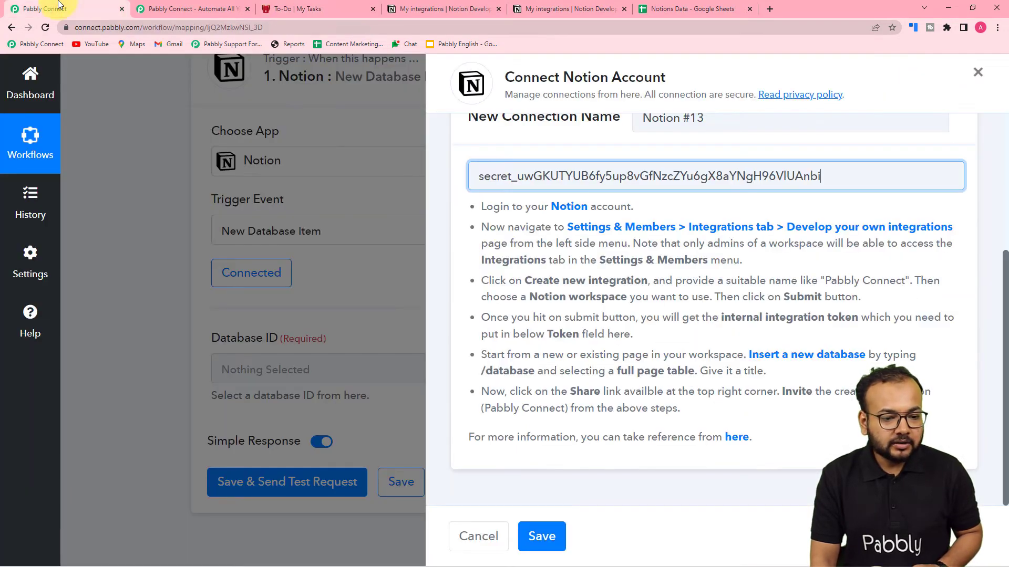
# Save the Notion #13 connection so Database ID shows To-Do, then view the Notion To-Do board
pyautogui.click(542, 536)
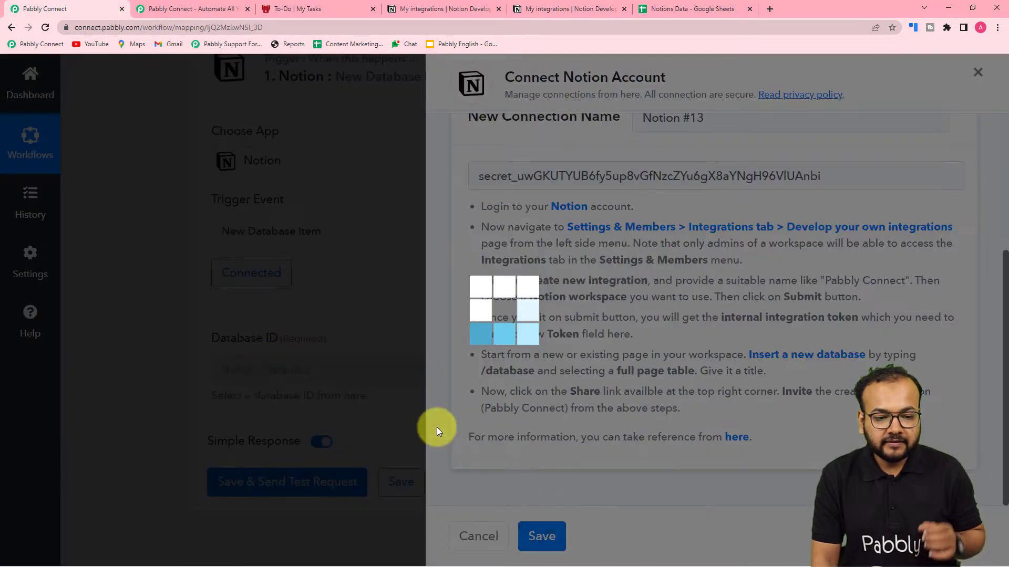
pyautogui.scroll(-2, 159, 308)
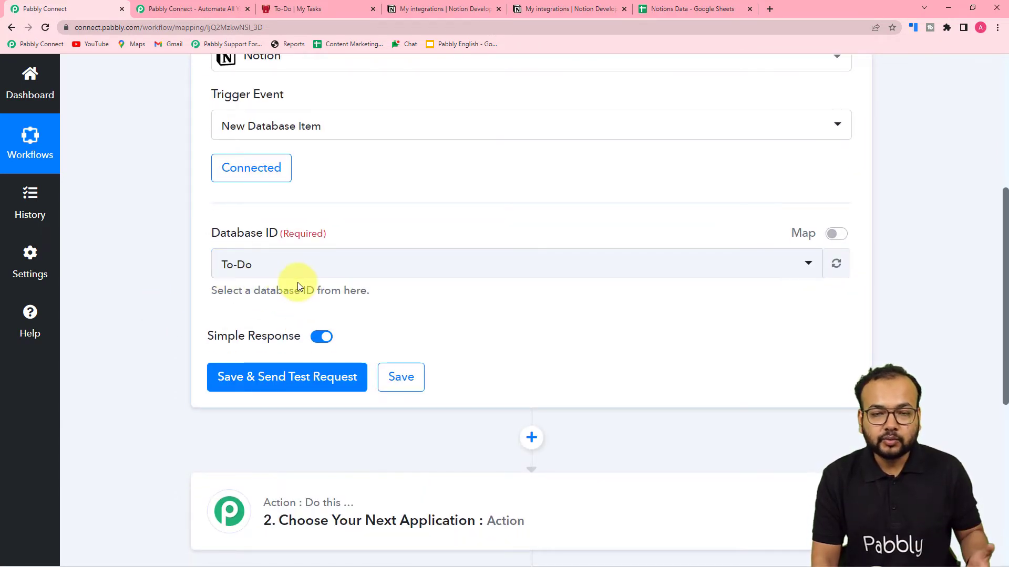
pyautogui.click(304, 6)
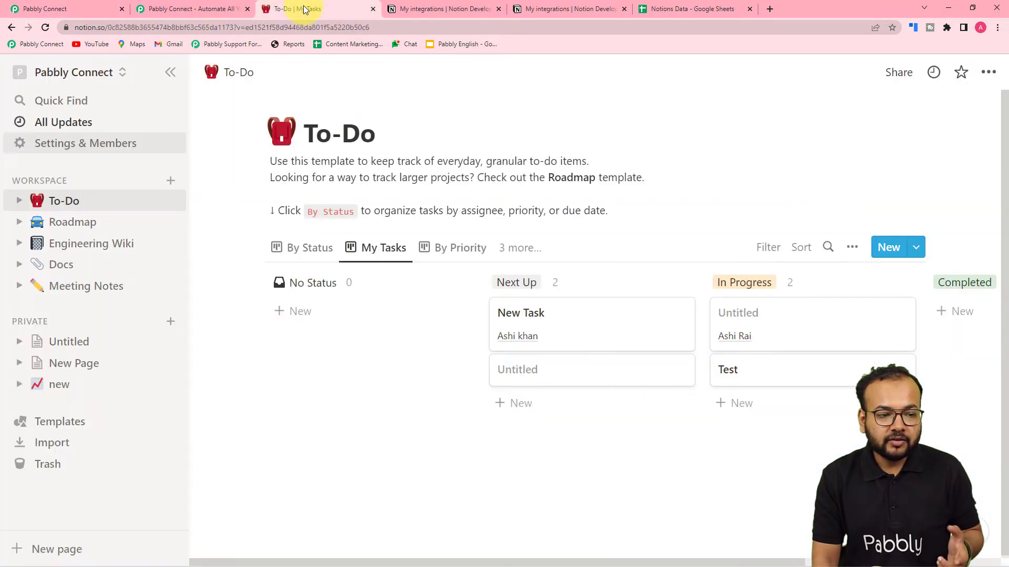
pyautogui.click(54, 5)
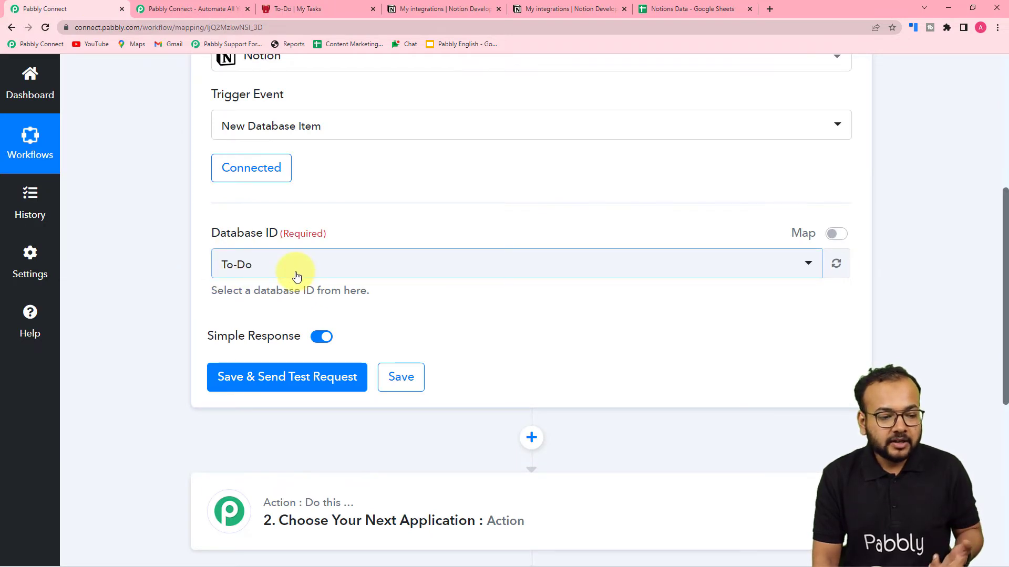
pyautogui.click(311, 9)
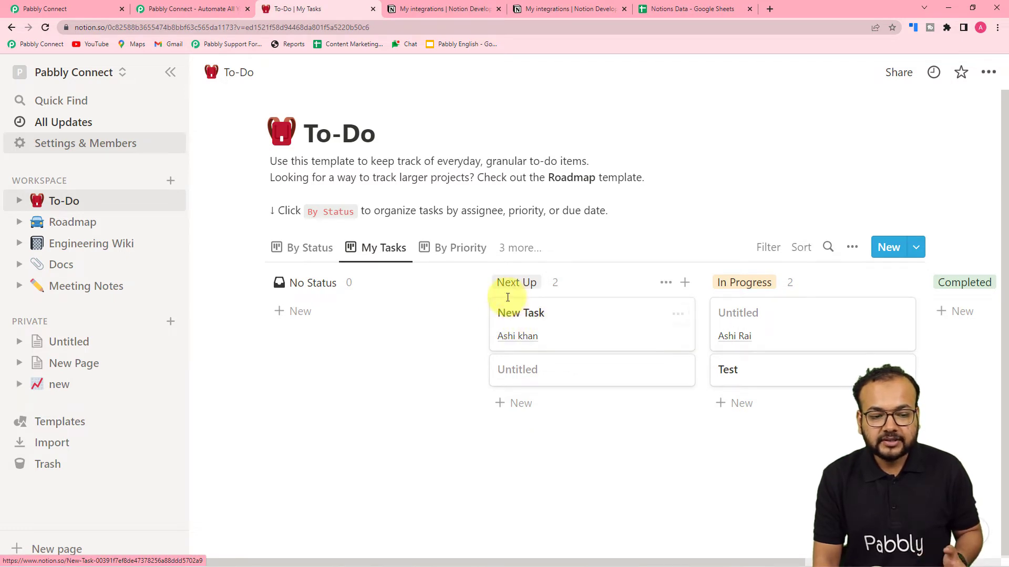
# Preview the existing New Task card, then create an Untitled task under No Status and open it
pyautogui.click(525, 328)
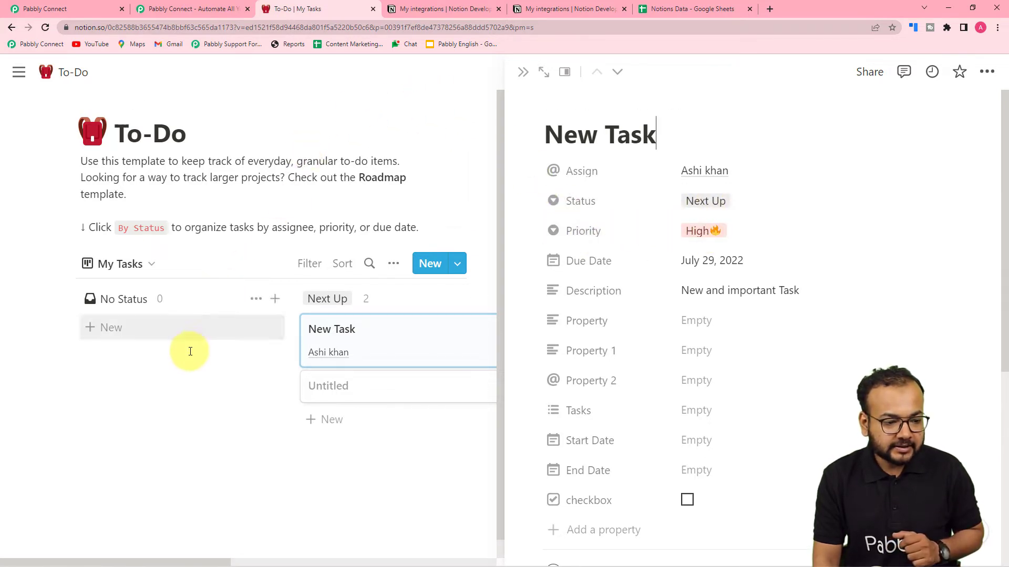
pyautogui.click(183, 395)
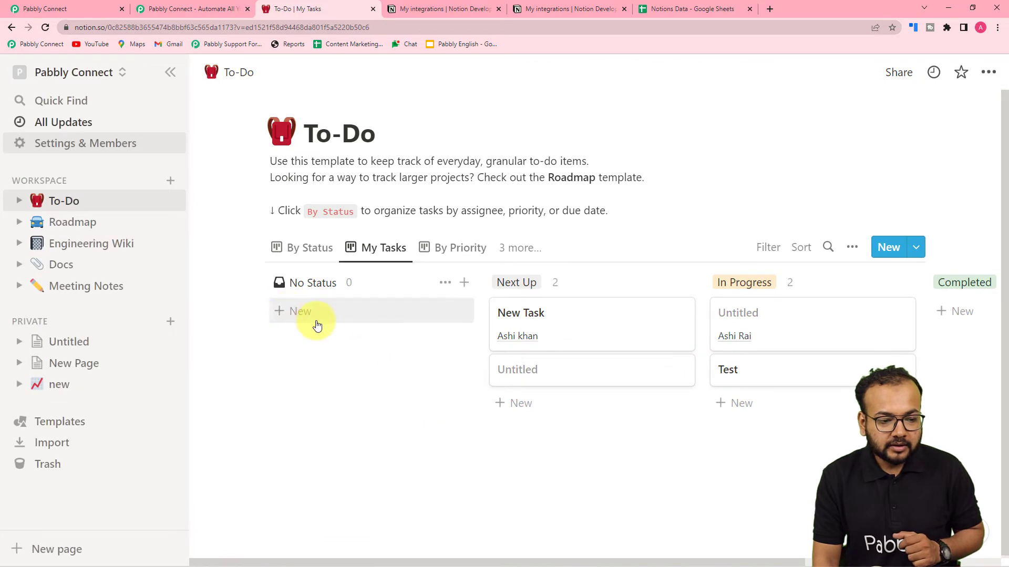
pyautogui.click(298, 314)
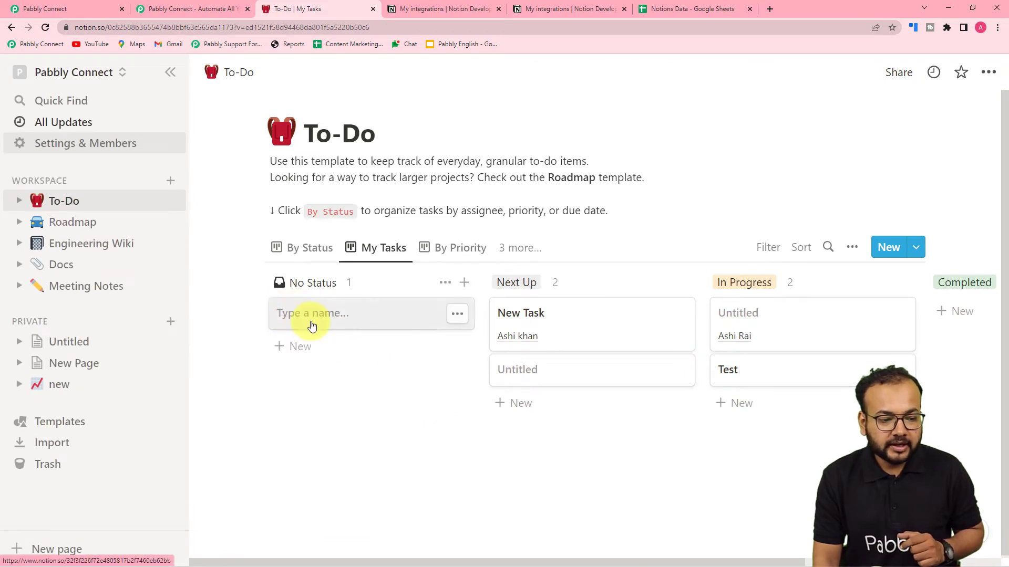
pyautogui.click(317, 323)
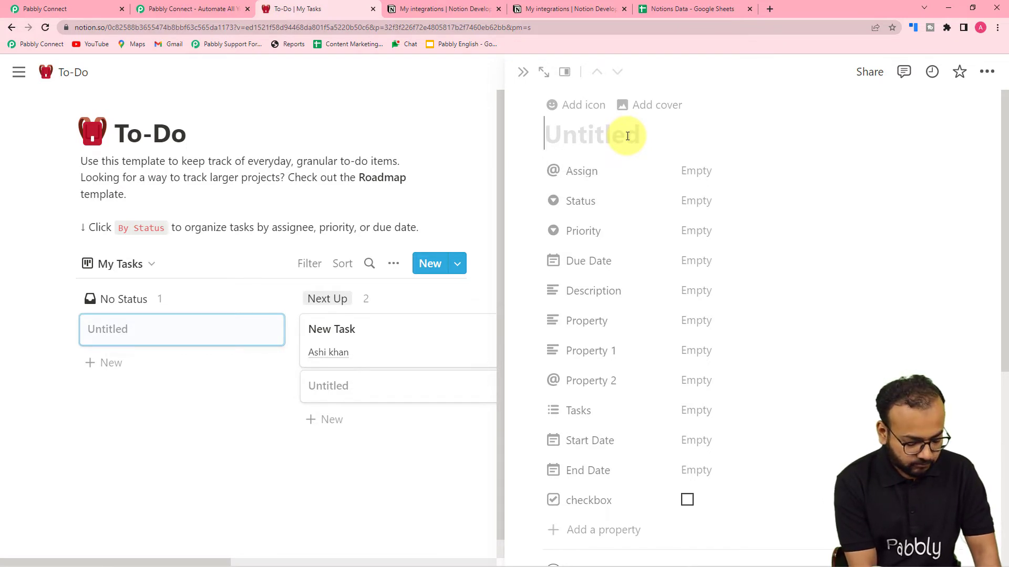
# Title the new task 'New Integration' and choose its assignee
pyautogui.click(627, 136)
pyautogui.write('New Integra')
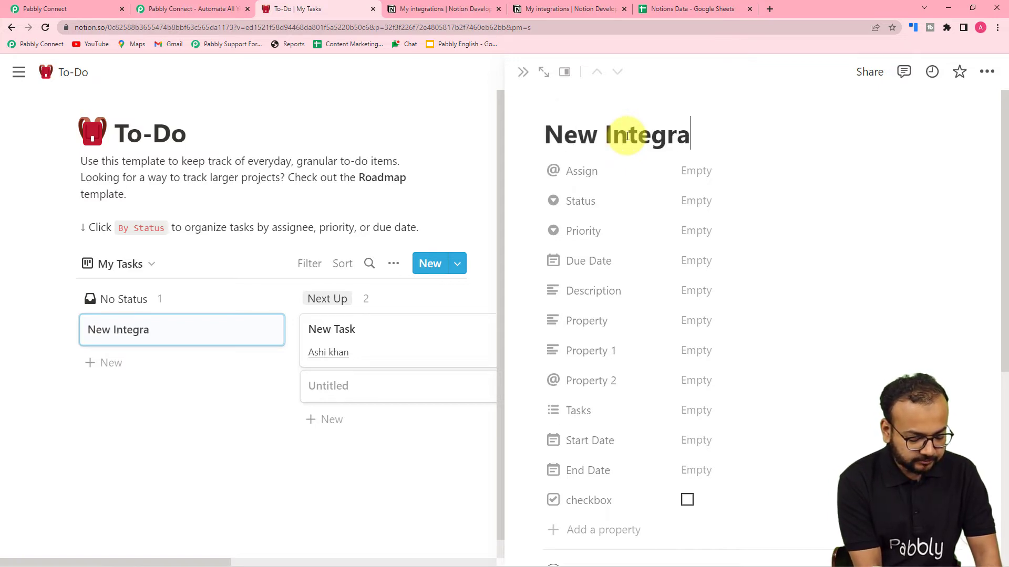
pyautogui.write('tion')
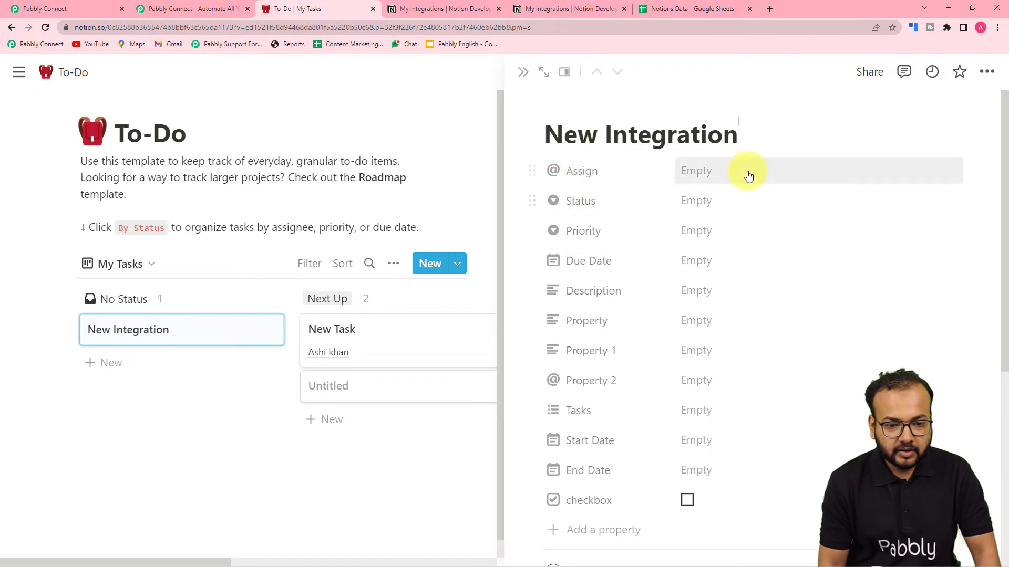
pyautogui.click(748, 175)
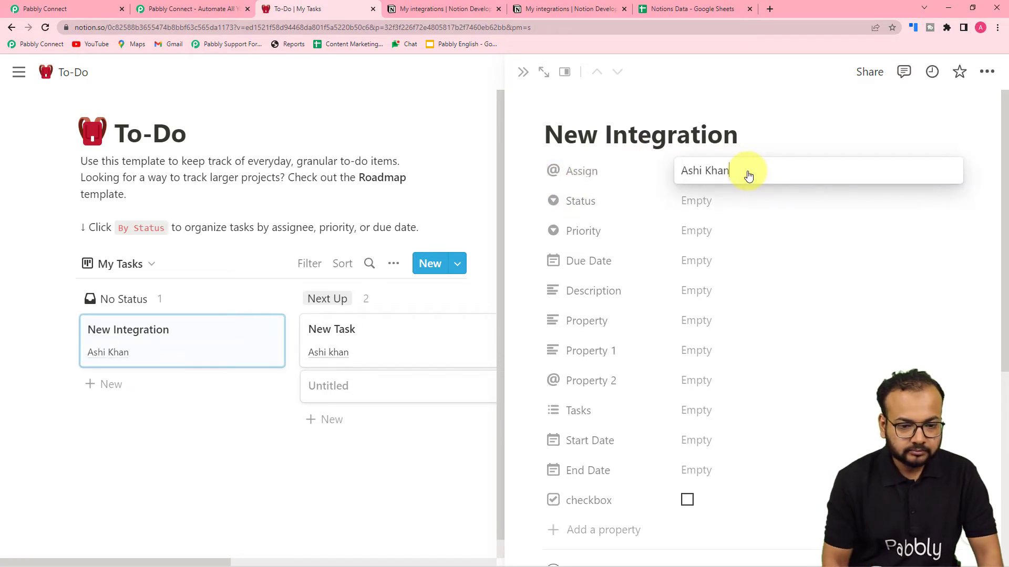
pyautogui.click(721, 209)
# Set Status to In Progress, Priority to Medium and Due Date to July 28, 2022
pyautogui.click(604, 201)
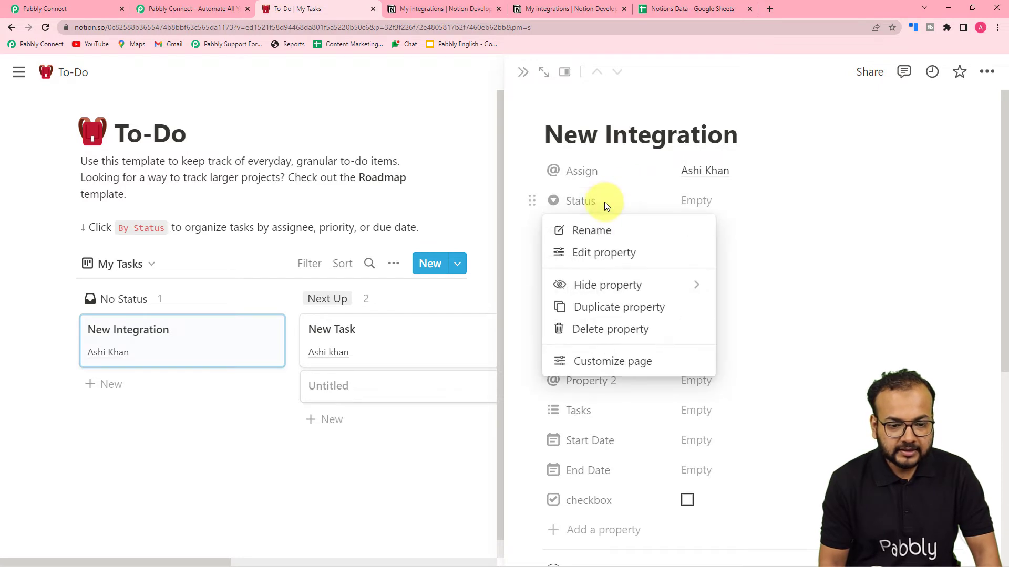
pyautogui.click(712, 204)
pyautogui.click(716, 203)
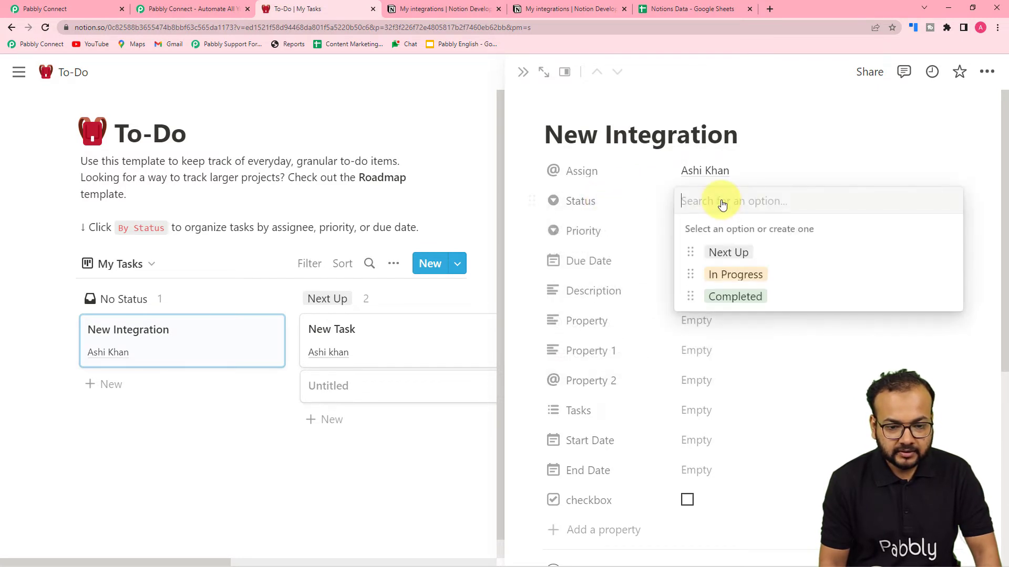
pyautogui.click(742, 274)
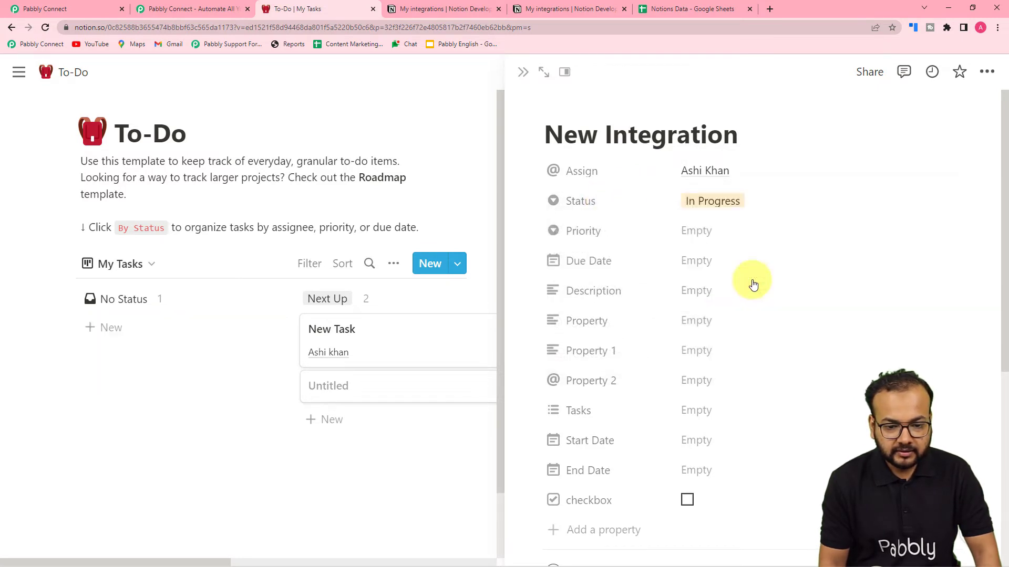
pyautogui.click(684, 240)
pyautogui.click(727, 302)
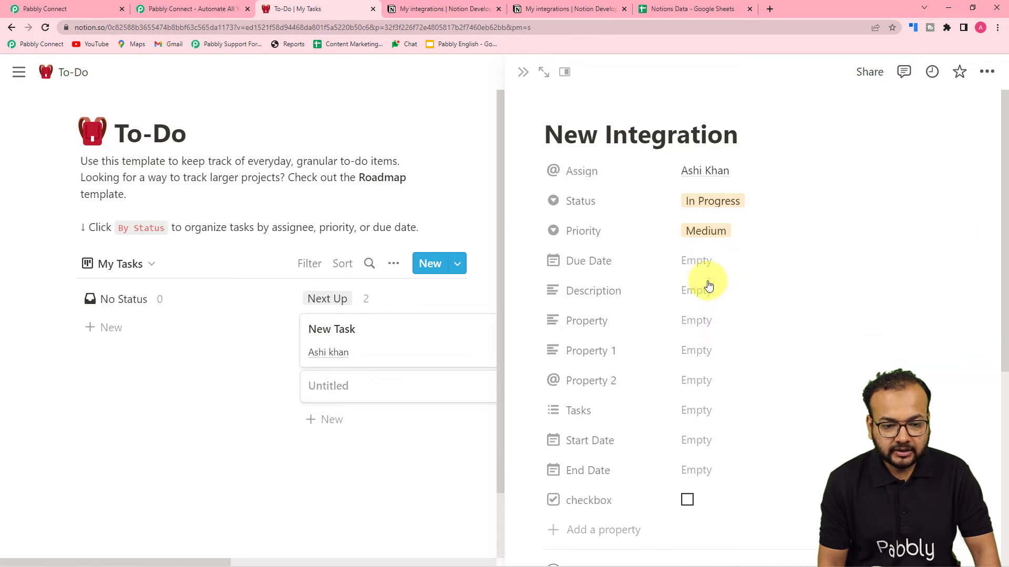
pyautogui.click(692, 262)
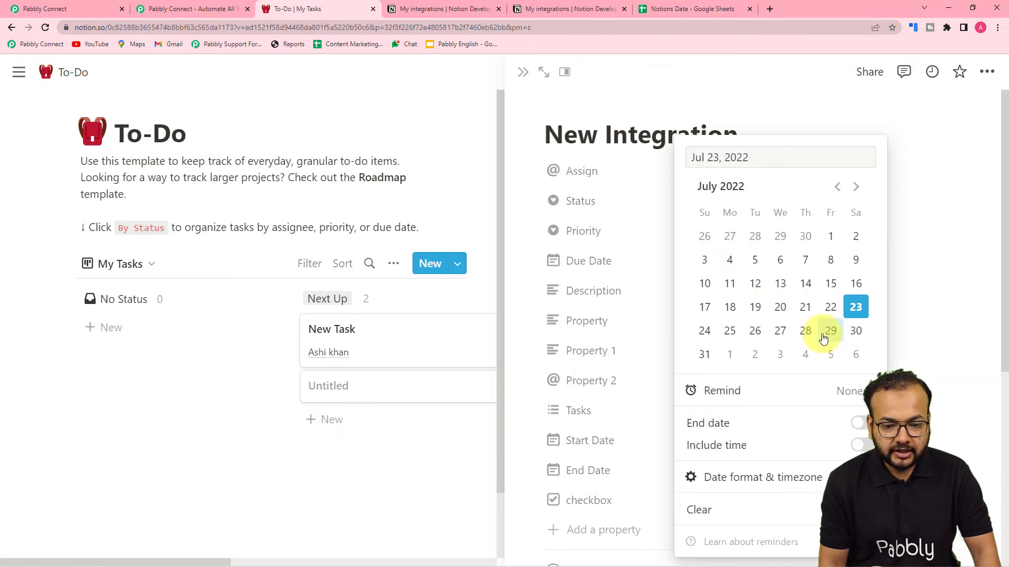
pyautogui.click(806, 331)
pyautogui.click(637, 295)
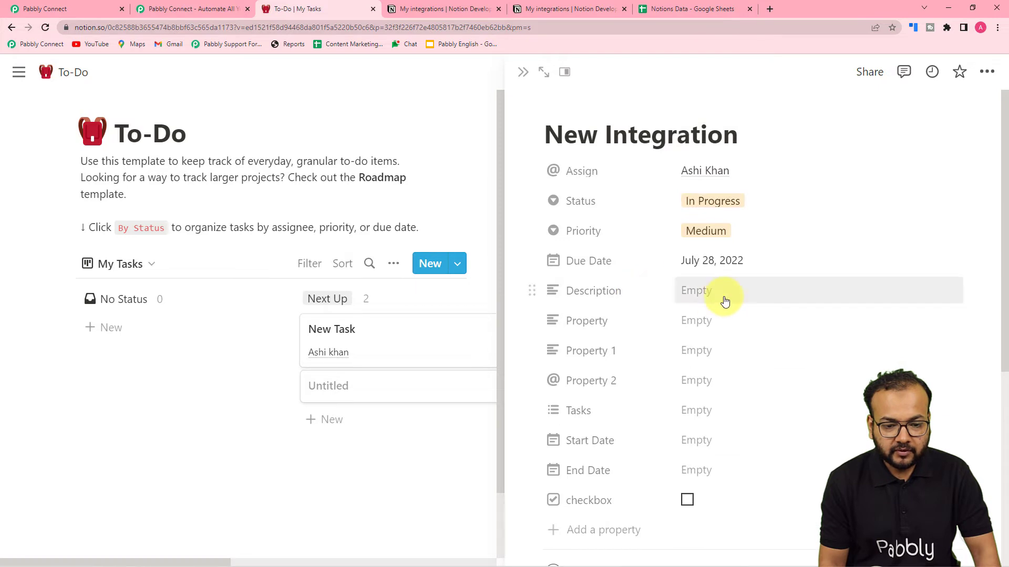
# Add a short Description, close the task page and return to Pabbly Connect
pyautogui.click(724, 298)
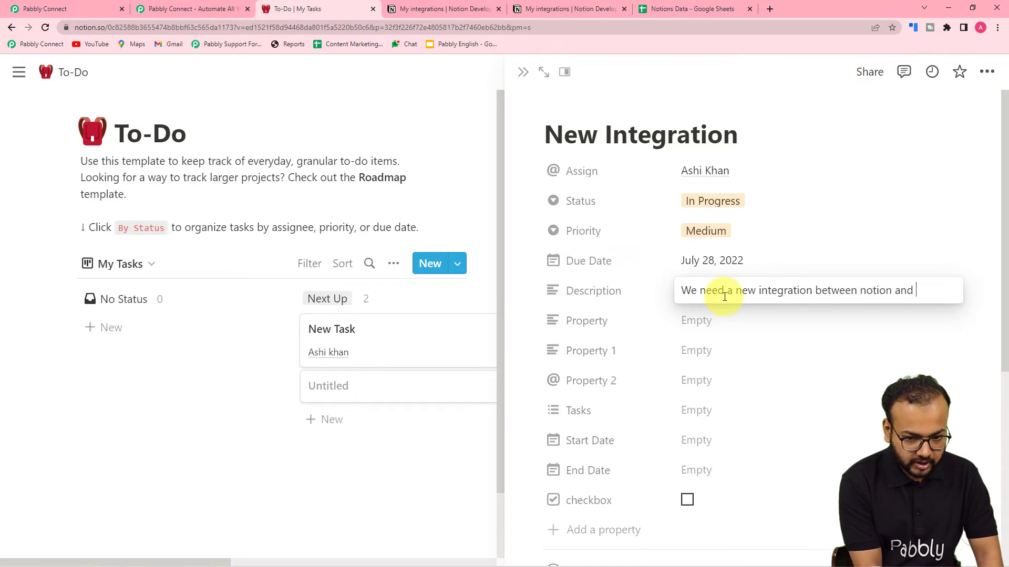
pyautogui.write('hs')
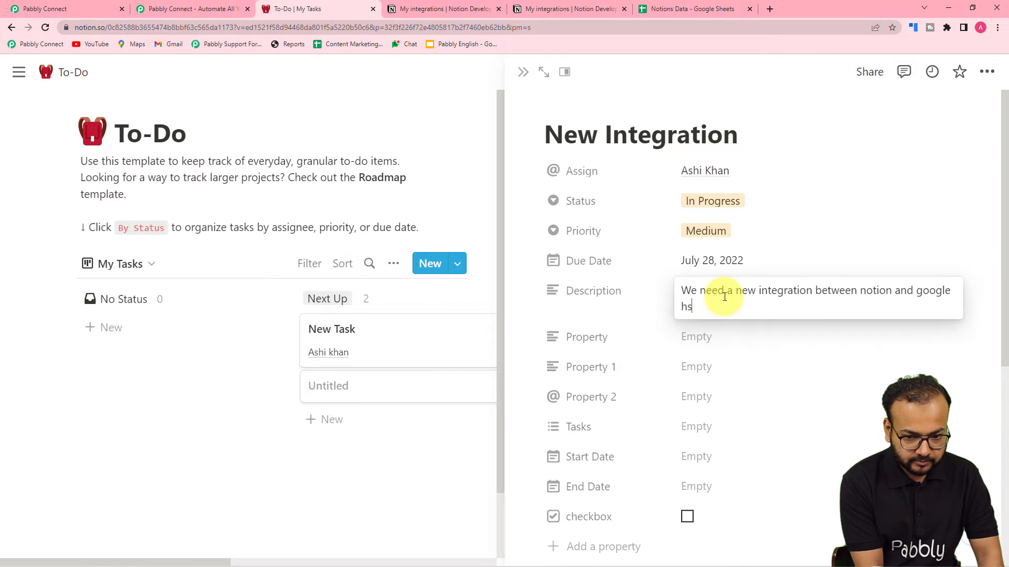
pyautogui.press('BackSpace')
pyautogui.press('BackSpace')
pyautogui.write('sheet')
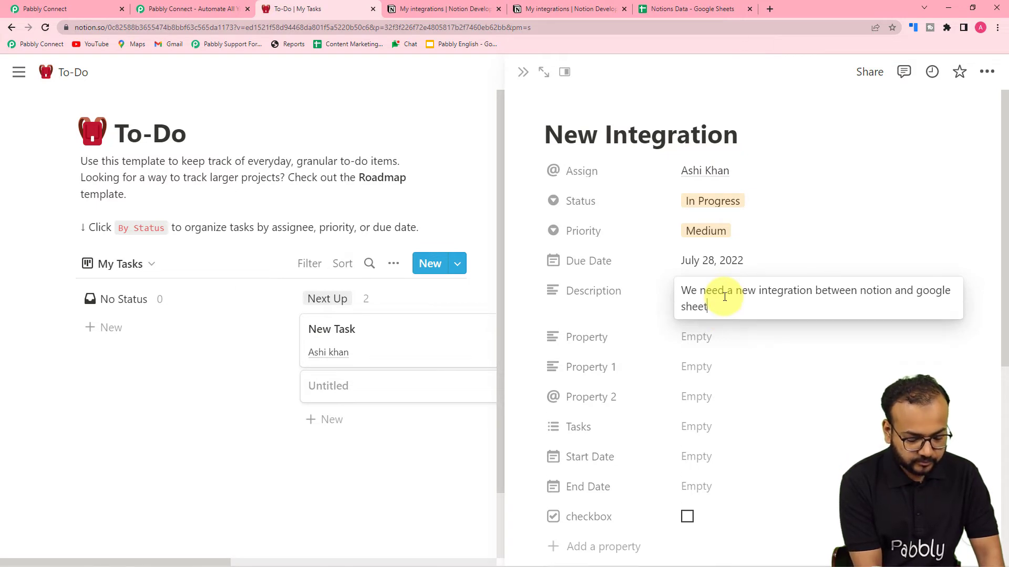
pyautogui.press('Escape')
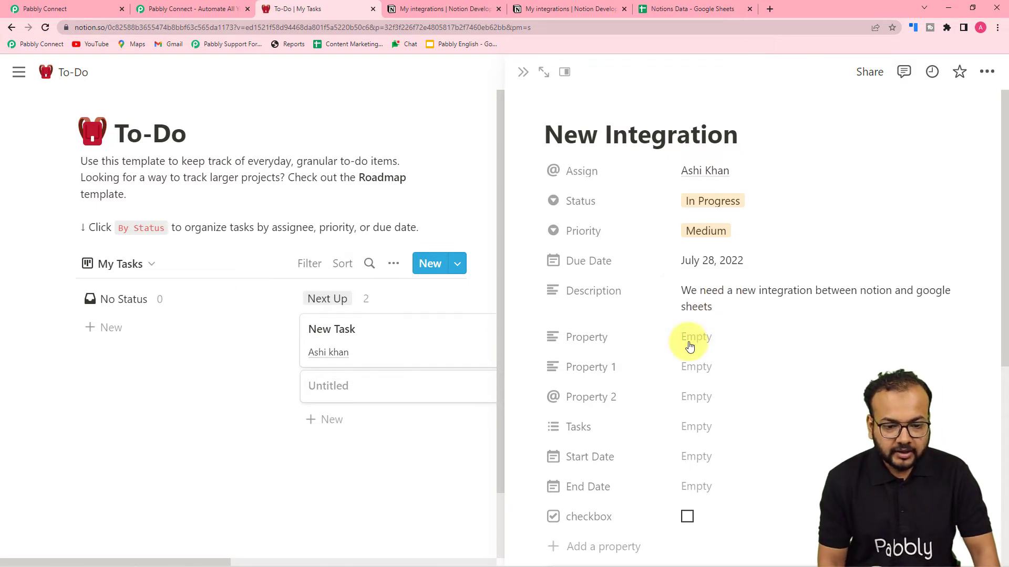
pyautogui.scroll(-3, 691, 341)
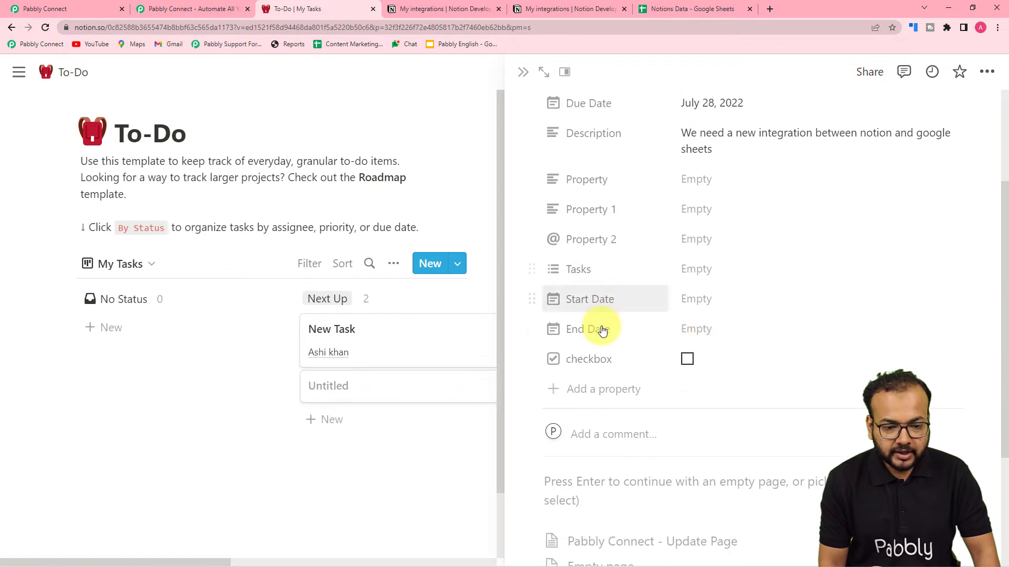
pyautogui.scroll(-3, 698, 376)
pyautogui.scroll(6, 698, 376)
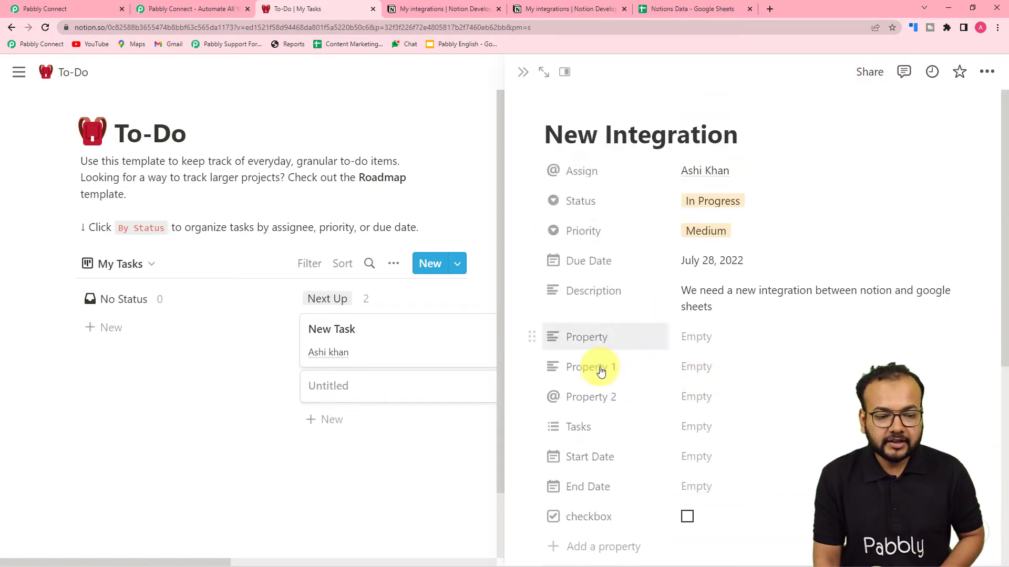
pyautogui.click(445, 476)
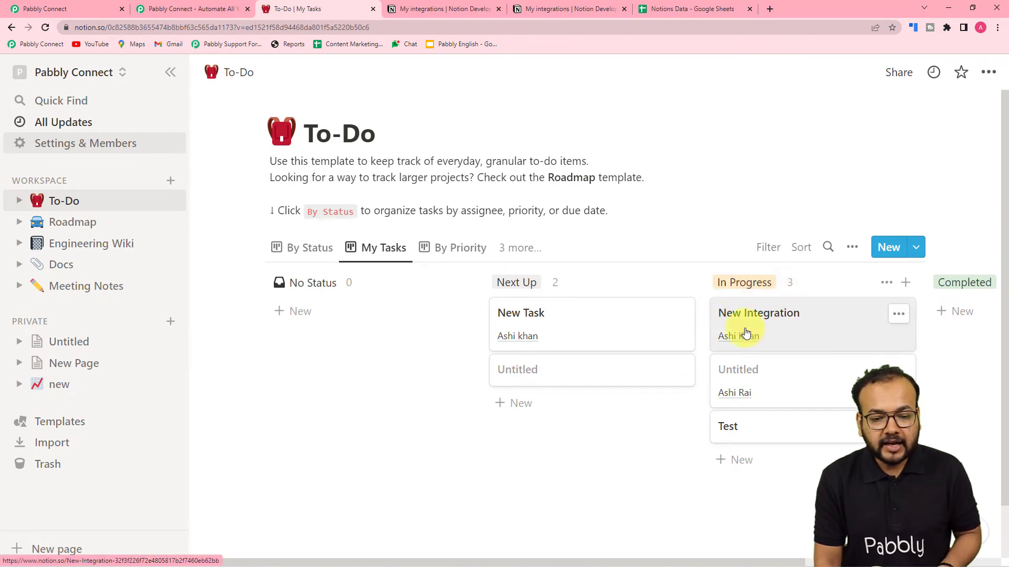
pyautogui.click(97, 4)
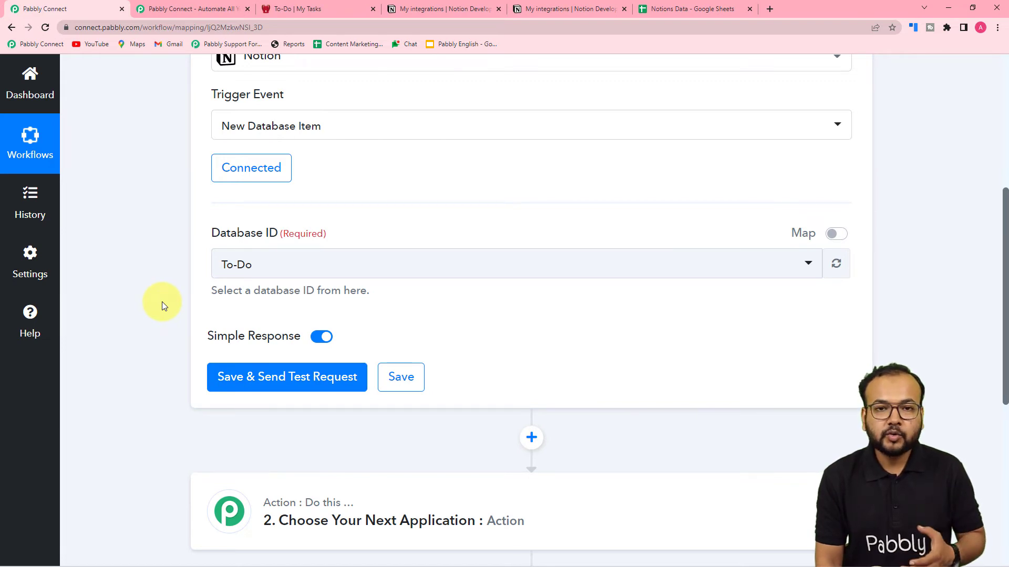
# Save and send a test request to fetch the New Integration item from Notion
pyautogui.click(243, 386)
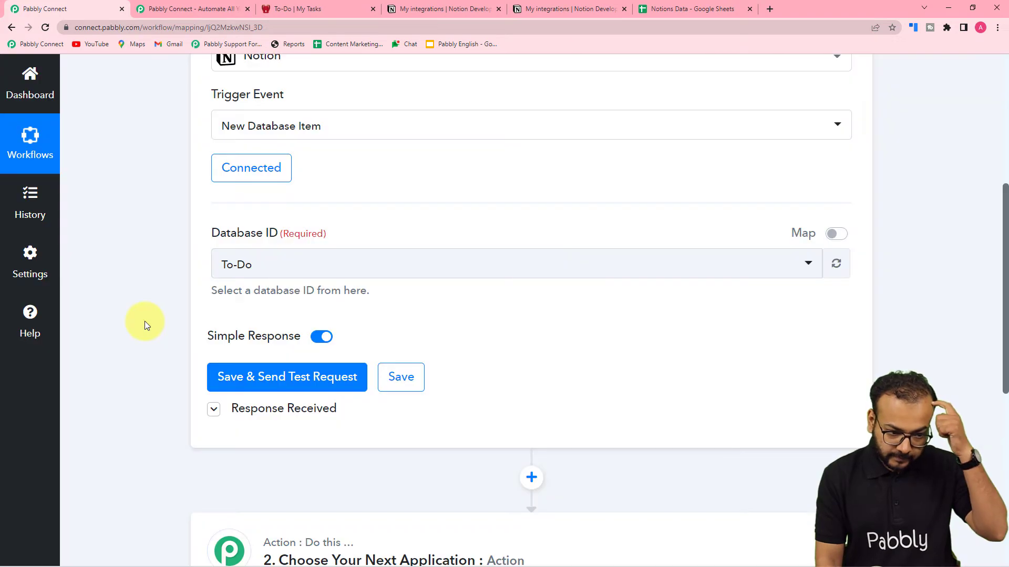
pyautogui.scroll(-5, 144, 320)
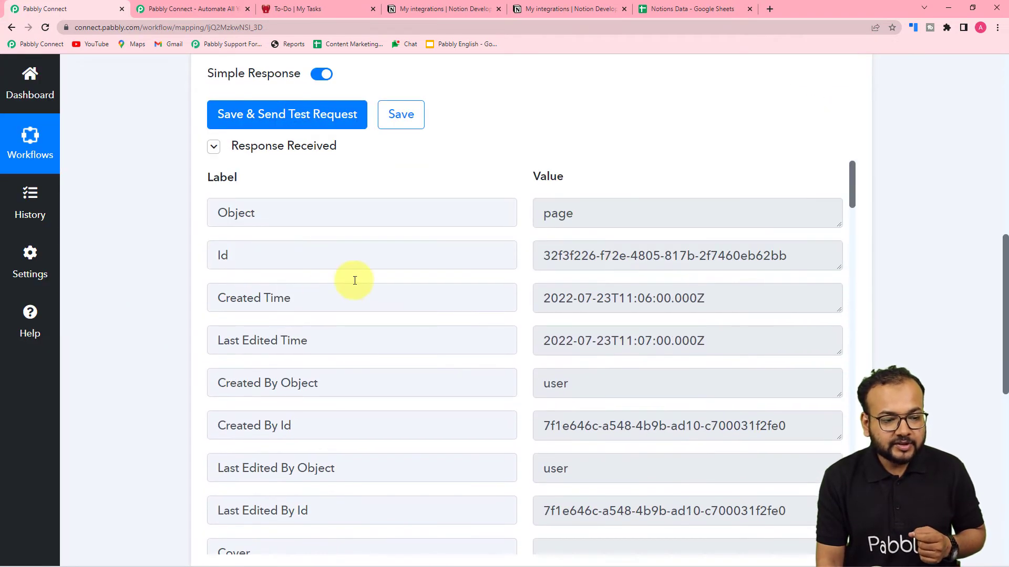
pyautogui.scroll(-7, 355, 280)
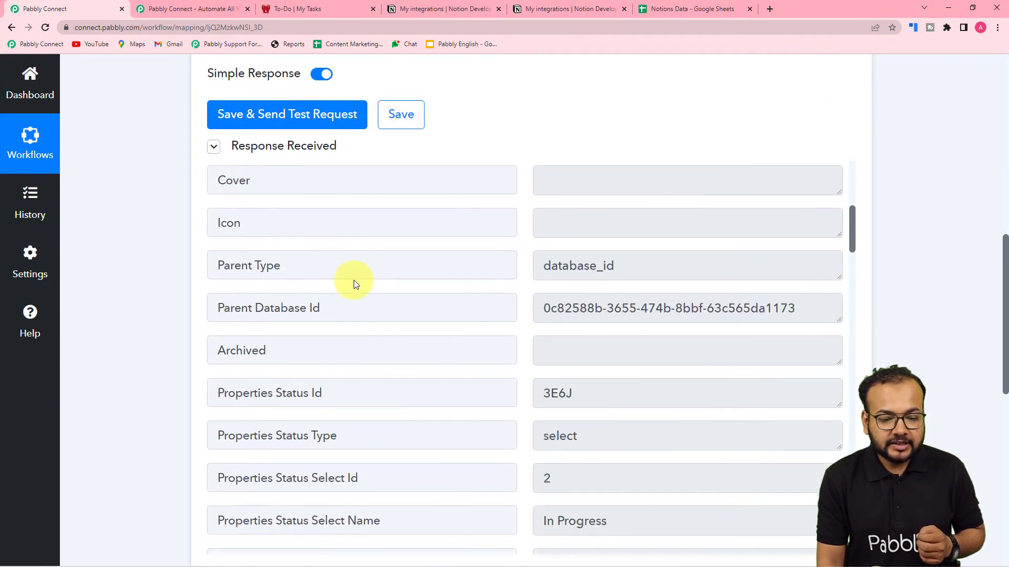
pyautogui.scroll(-5, 354, 280)
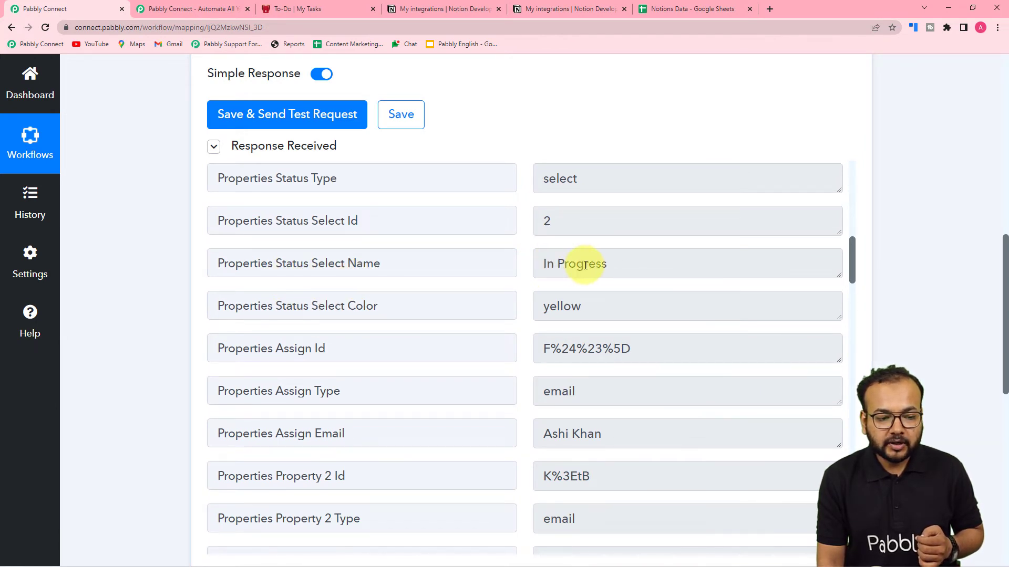
pyautogui.scroll(-2, 585, 266)
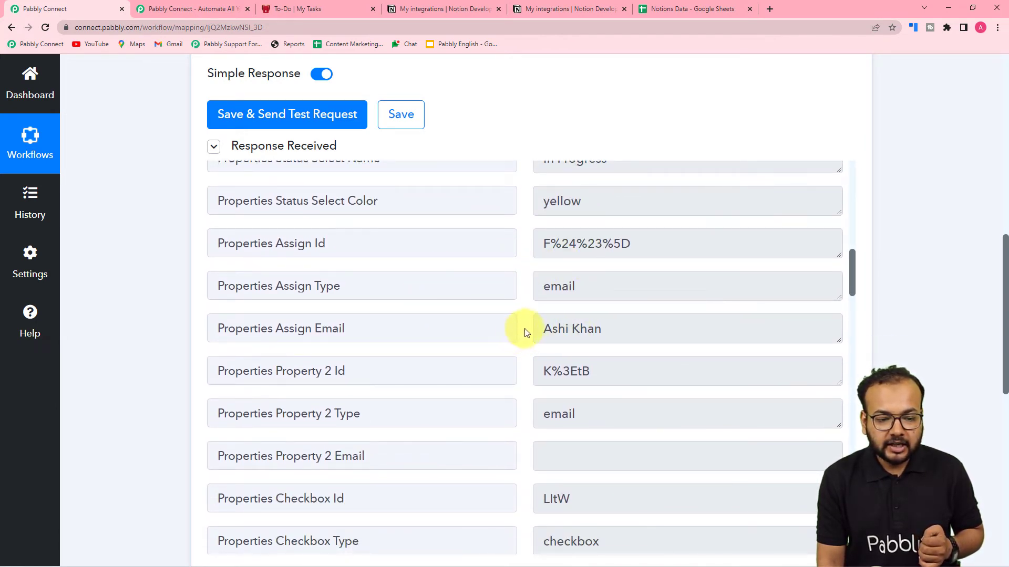
pyautogui.scroll(-9, 411, 335)
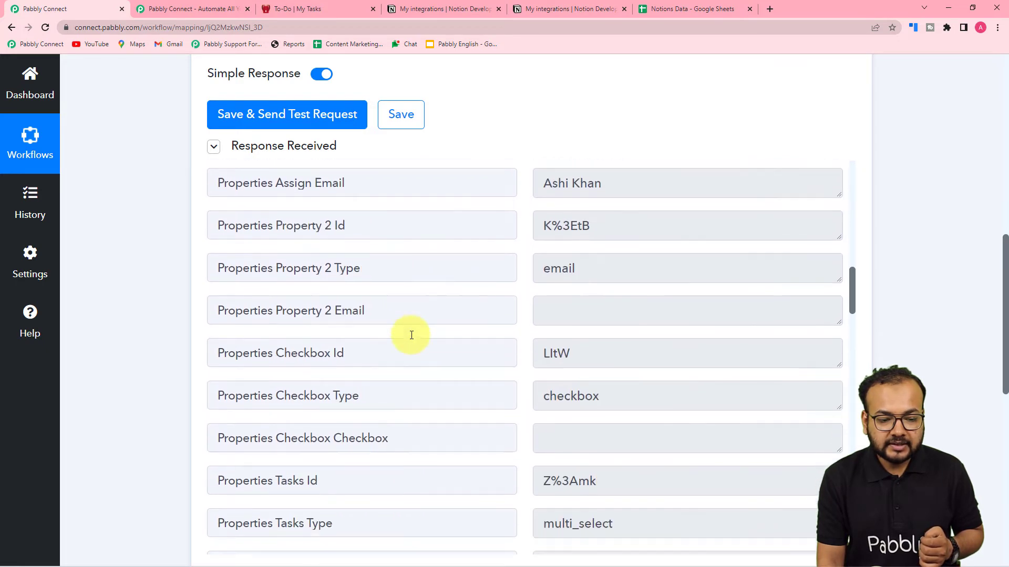
pyautogui.scroll(-6, 411, 336)
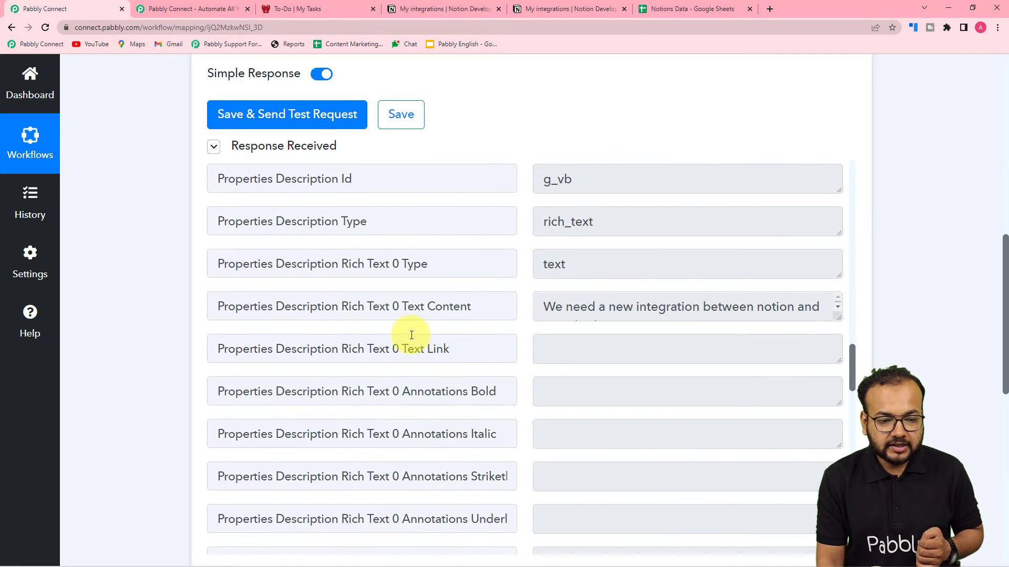
# Read through the received fields, including the full description, then open the Notions Data sheet
pyautogui.moveTo(838, 315); pyautogui.dragTo(836, 372)
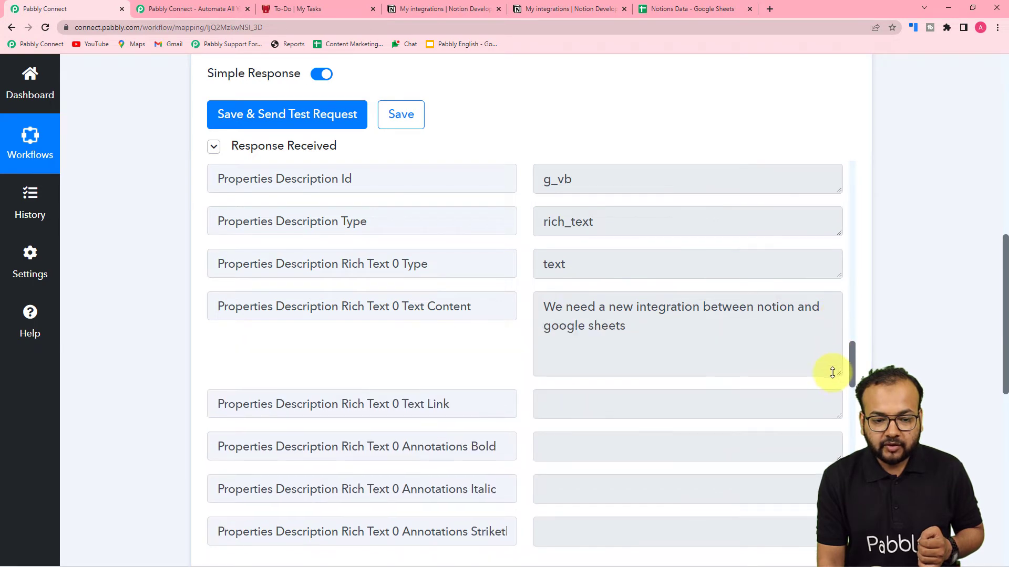
pyautogui.scroll(-10, 291, 297)
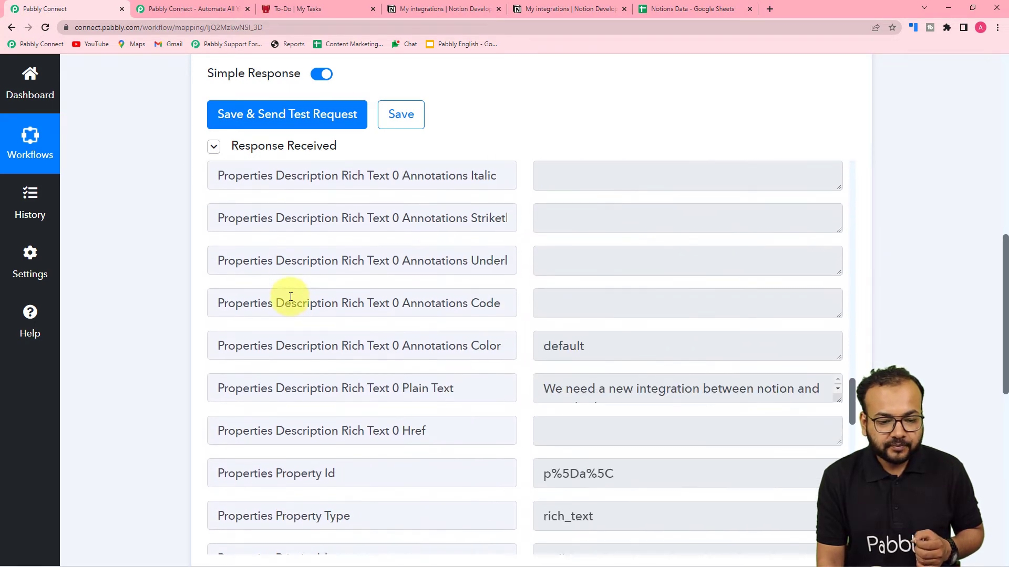
pyautogui.scroll(-3, 289, 297)
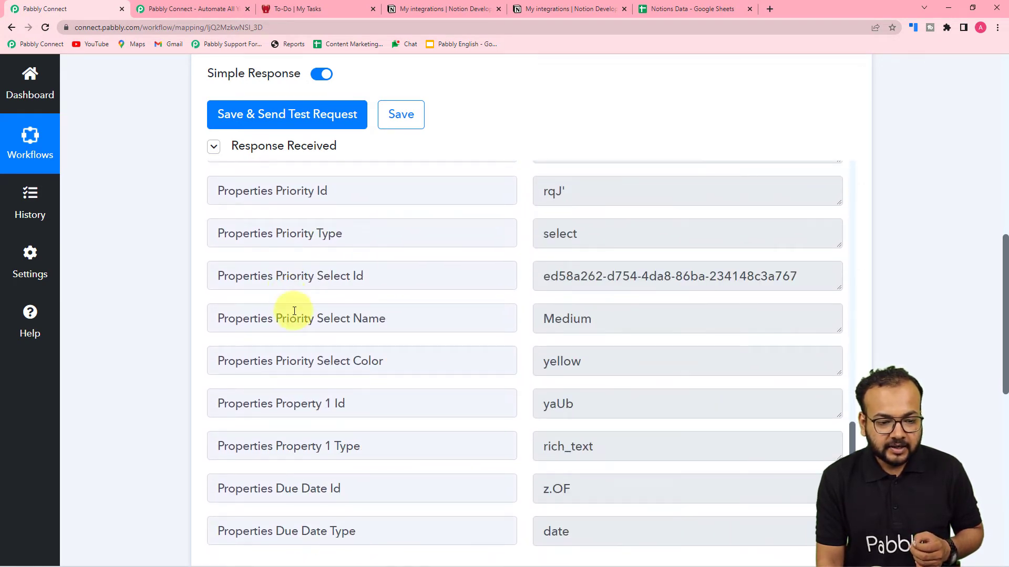
pyautogui.scroll(-10, 334, 328)
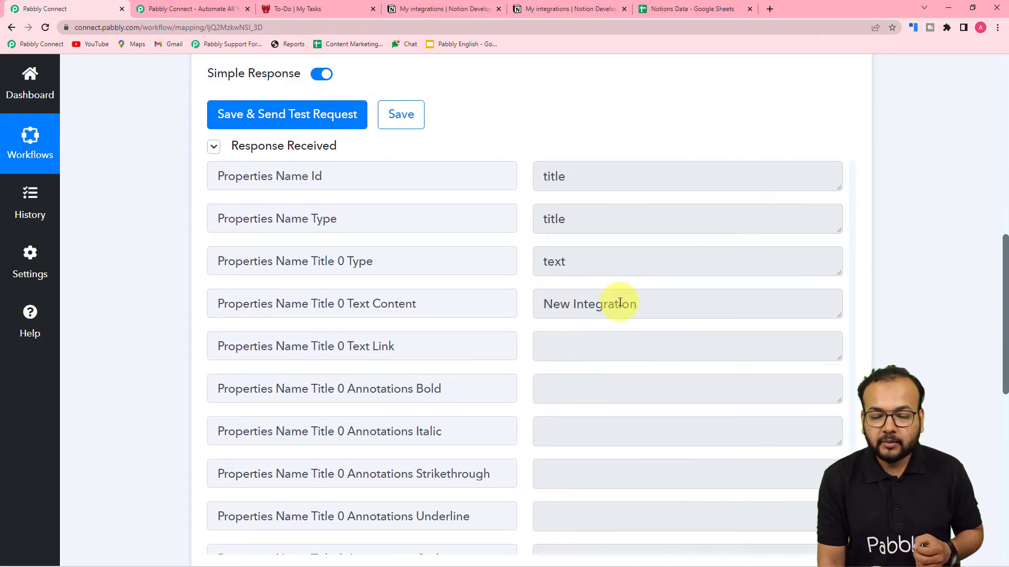
pyautogui.scroll(-6, 132, 256)
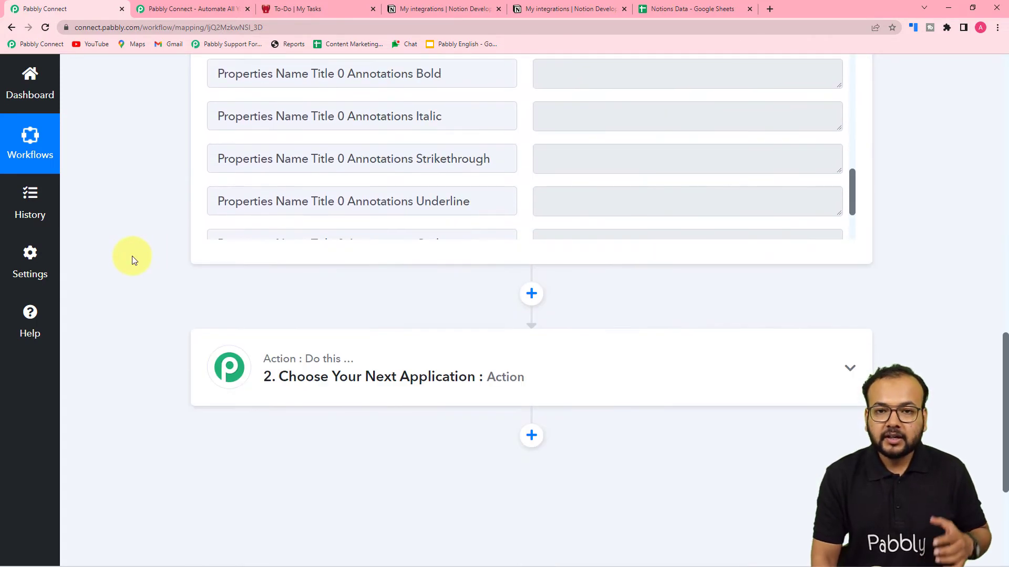
pyautogui.scroll(-2, 132, 257)
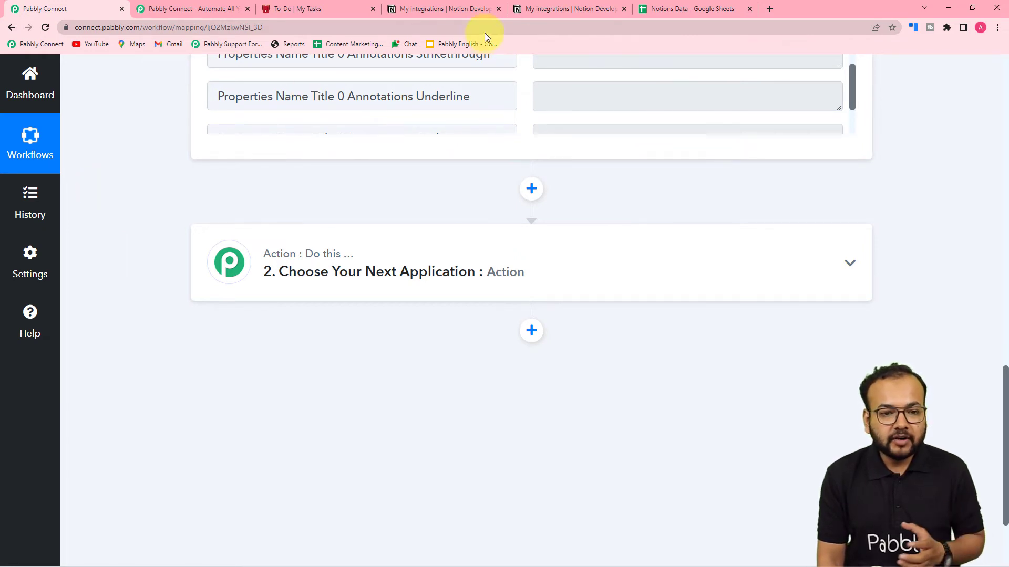
pyautogui.click(671, 8)
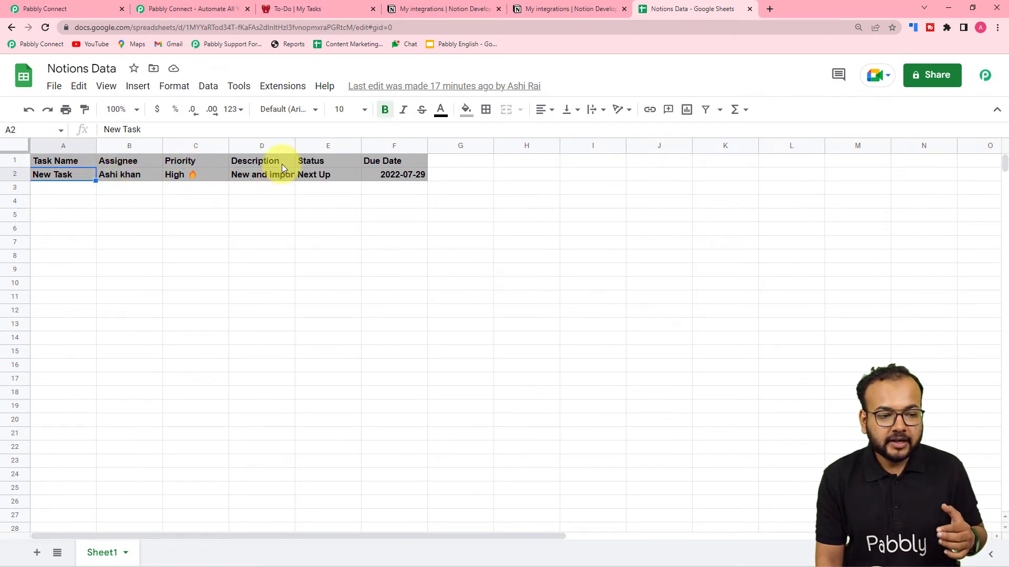
# Go back from the Notions Data sheet to the Pabbly Connect workflow
pyautogui.click(60, 10)
# Set the action step to Google Sheets with the Add New Row event
pyautogui.scroll(-2, 123, 147)
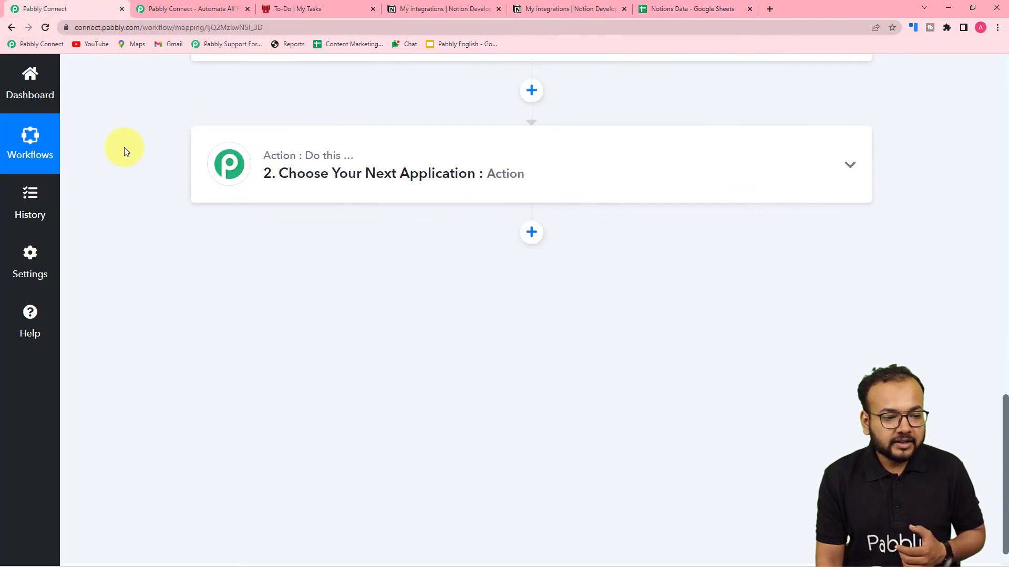
pyautogui.click(331, 162)
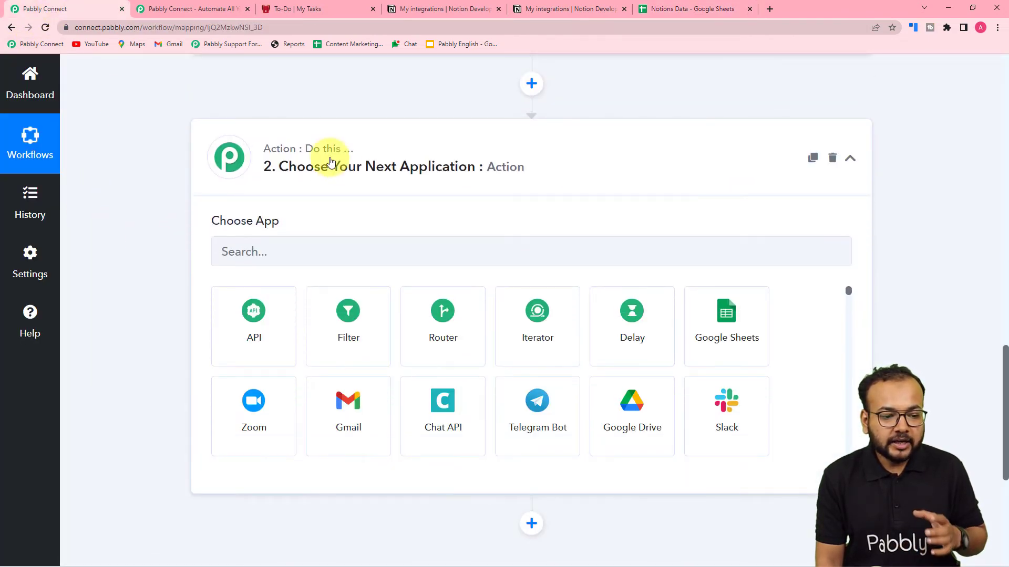
pyautogui.scroll(-2, 331, 162)
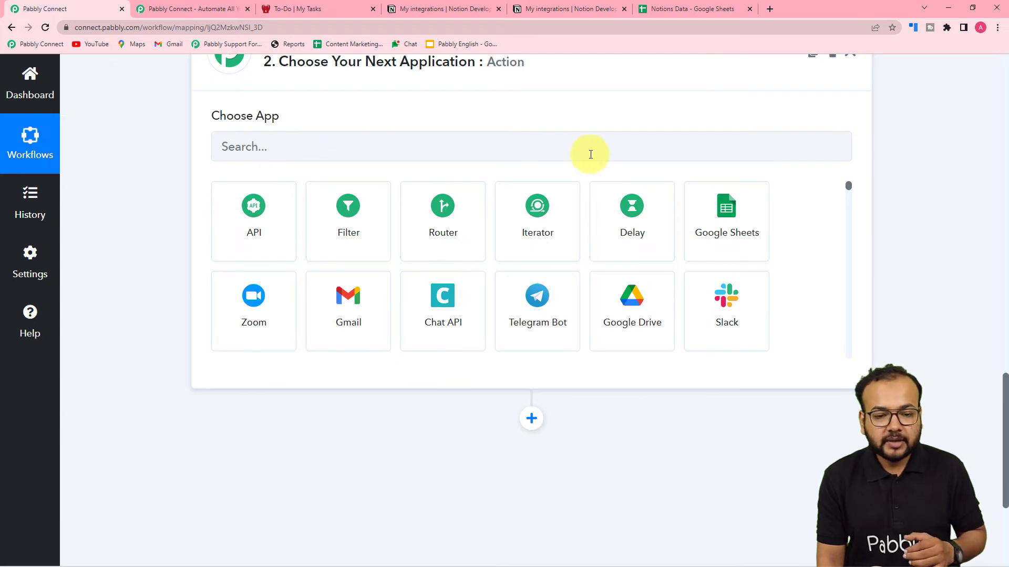
pyautogui.click(726, 223)
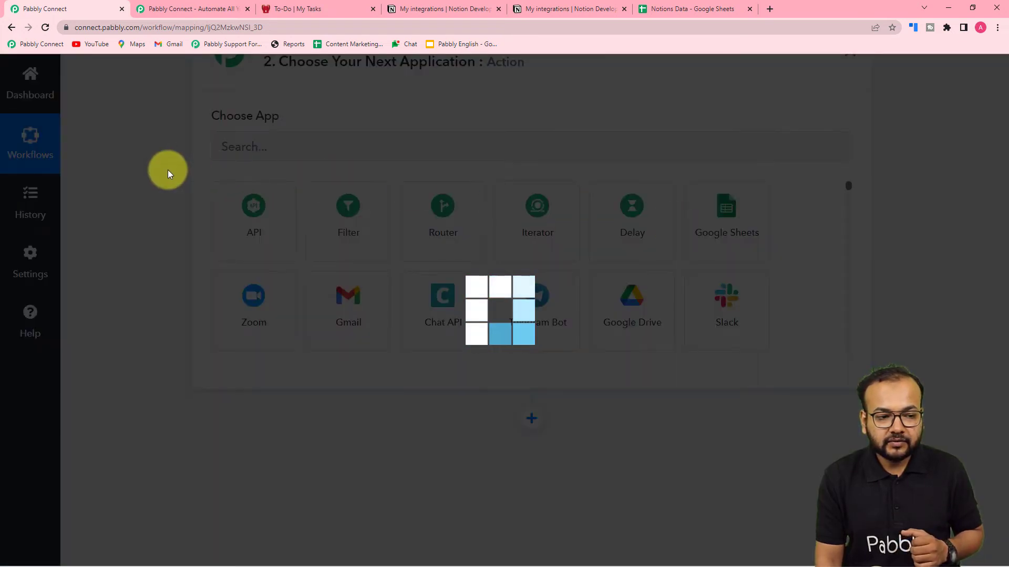
pyautogui.scroll(-1, 263, 197)
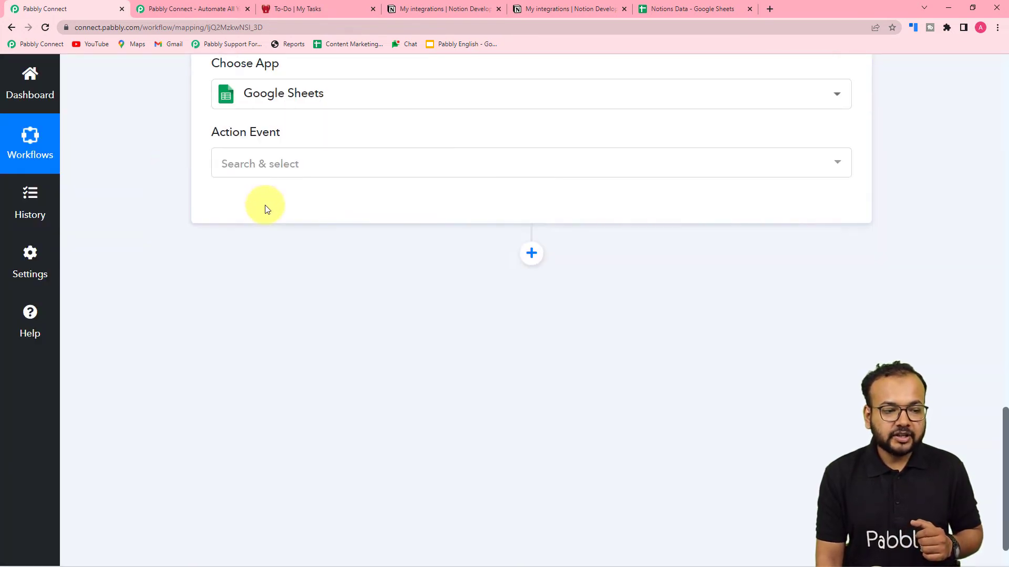
pyautogui.click(277, 170)
pyautogui.click(256, 247)
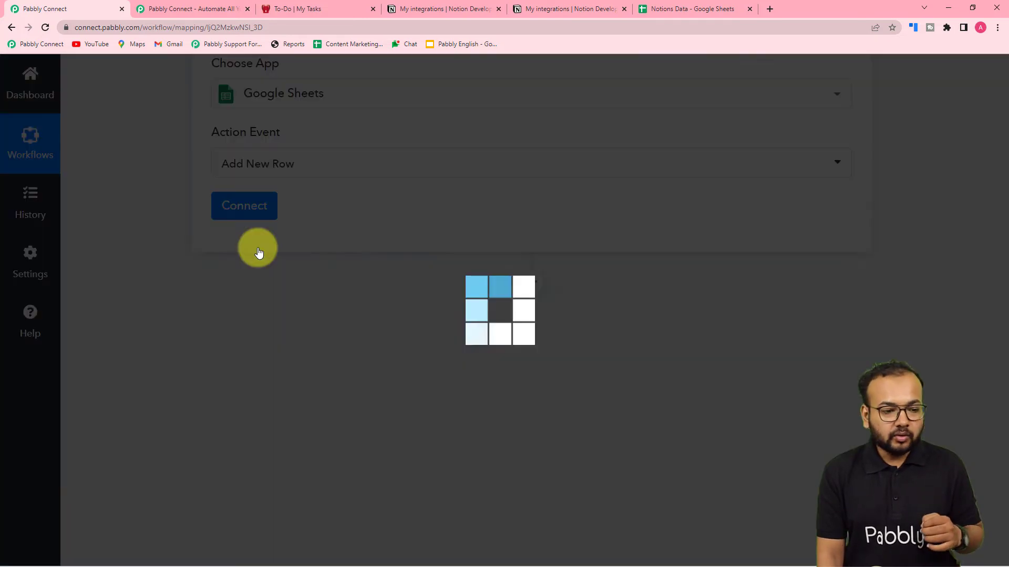
# Add a new Google Sheets connection by signing in with a Google account and approving access
pyautogui.click(246, 205)
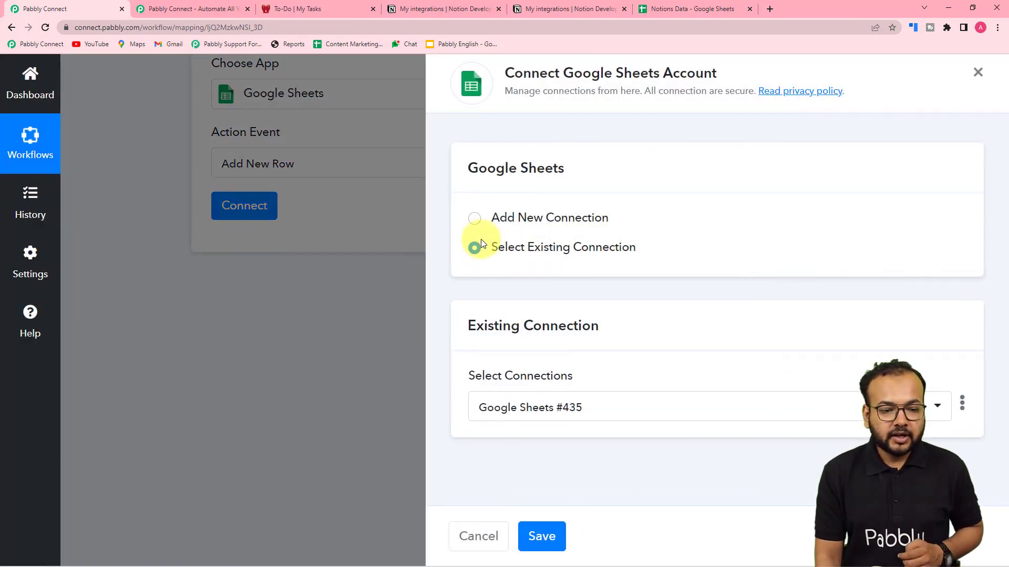
pyautogui.click(475, 218)
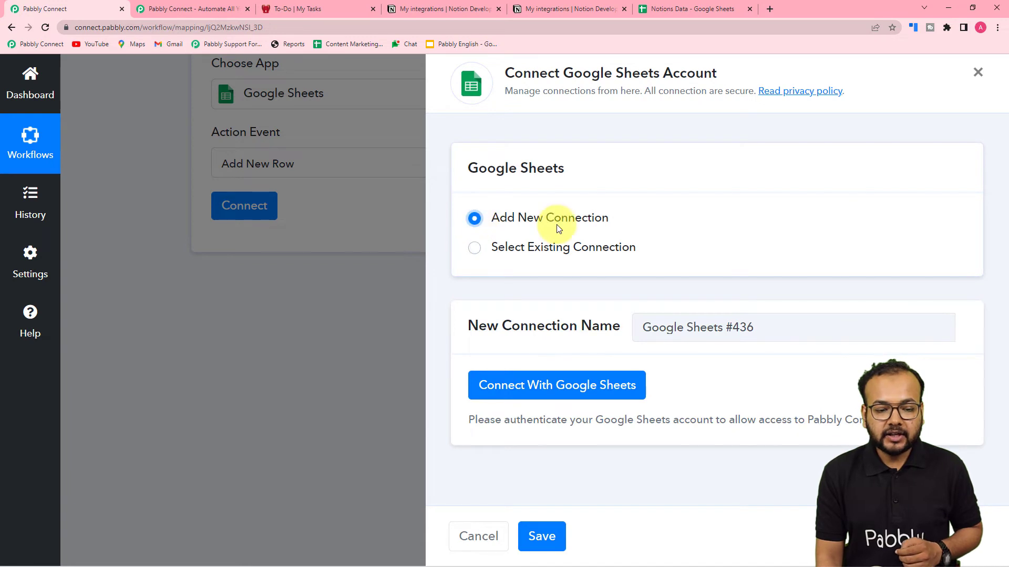
pyautogui.click(493, 385)
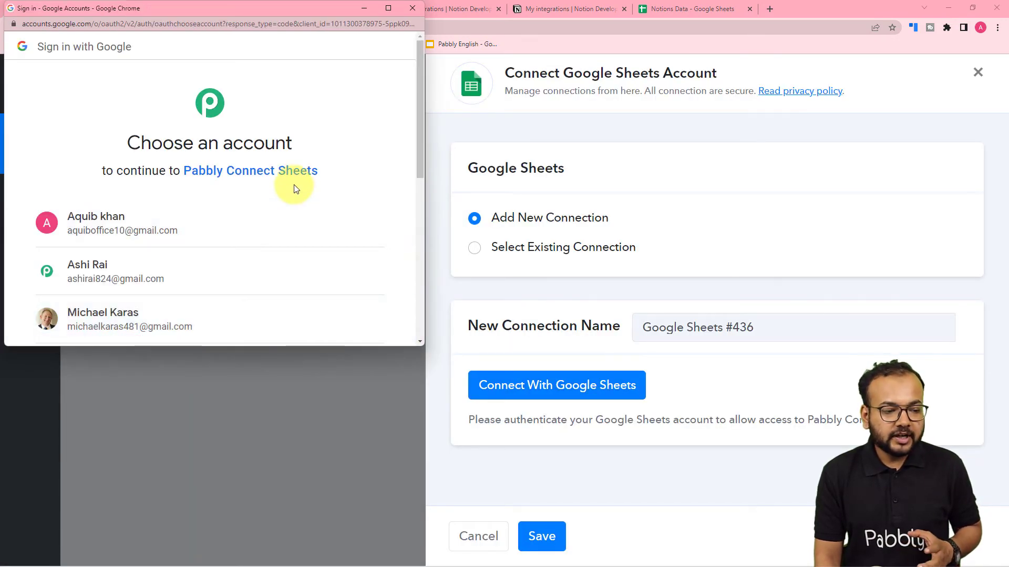
pyautogui.scroll(-2, 252, 200)
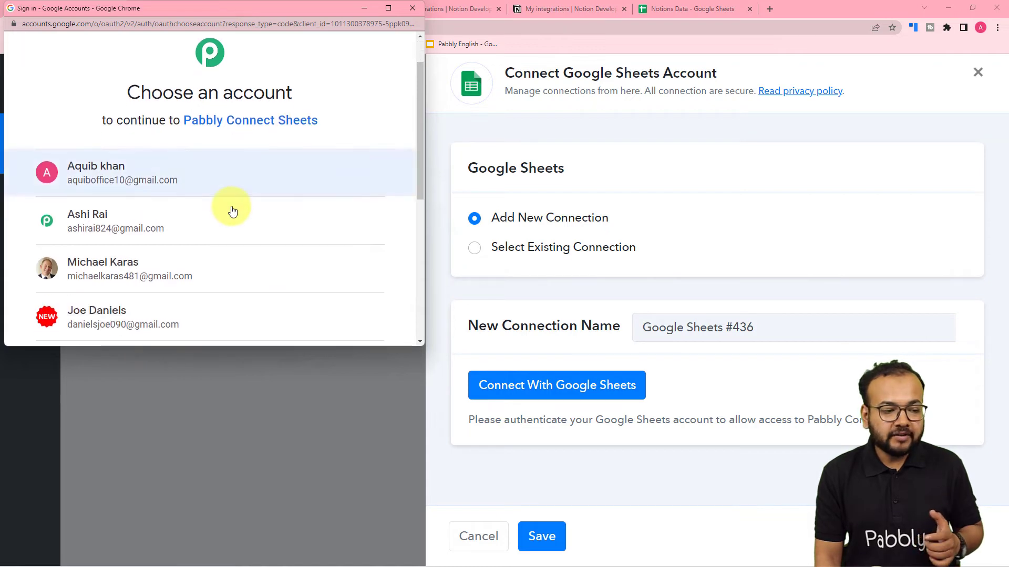
pyautogui.click(188, 175)
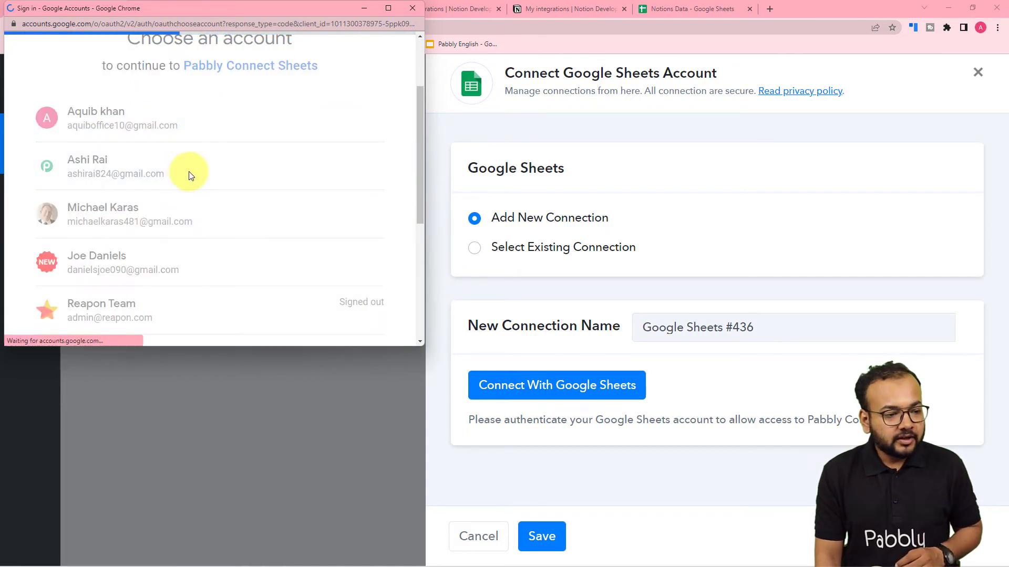
pyautogui.scroll(-1, 188, 175)
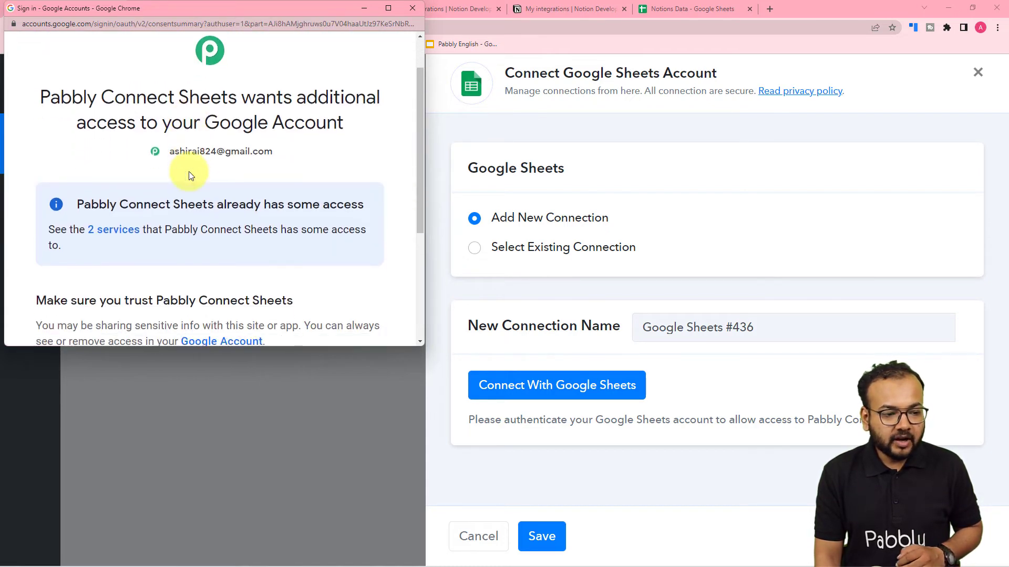
pyautogui.scroll(-4, 189, 171)
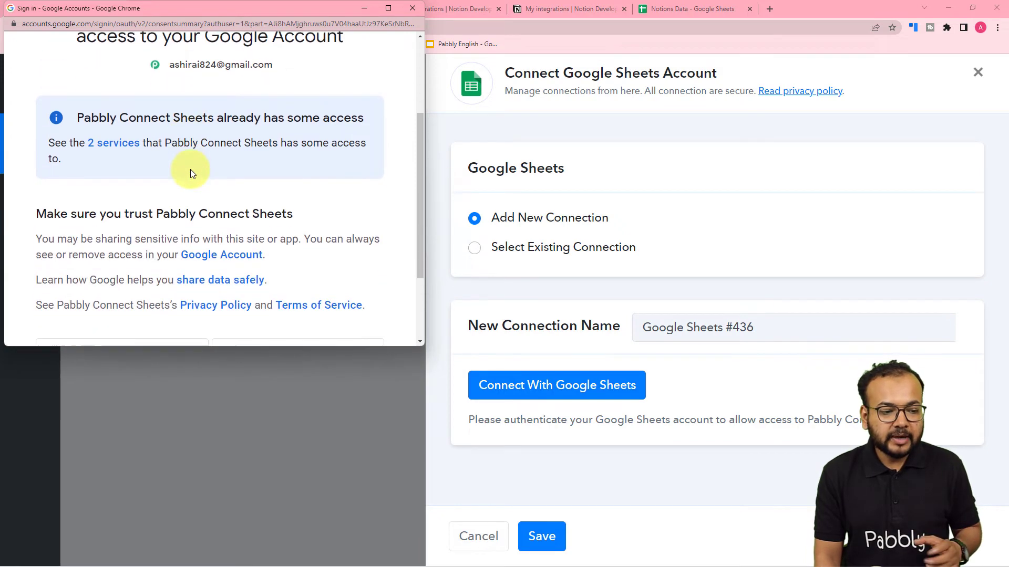
pyautogui.click(272, 245)
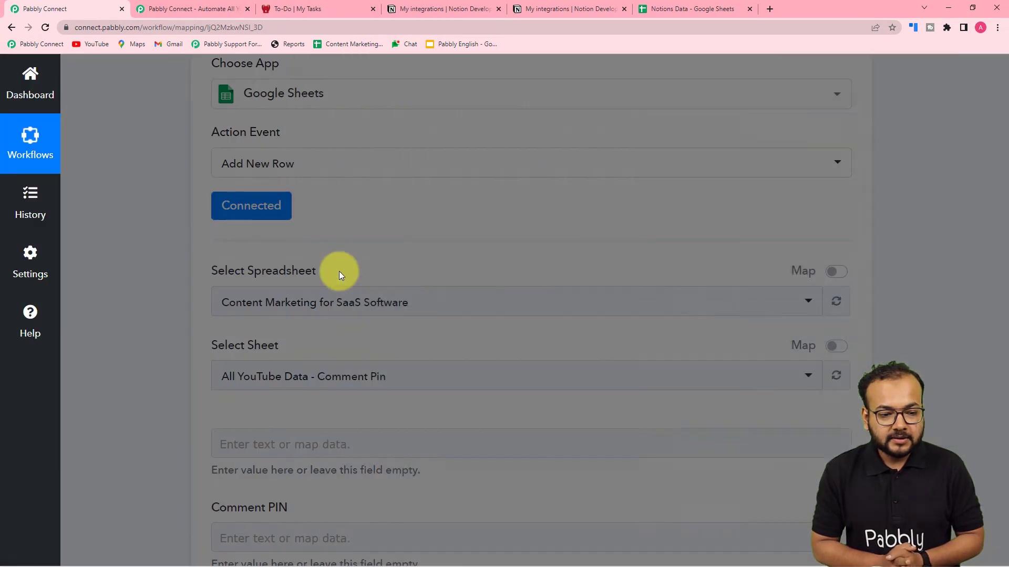
# Choose the Notions Data spreadsheet and check its columns in the sheet tab
pyautogui.scroll(-2, 339, 271)
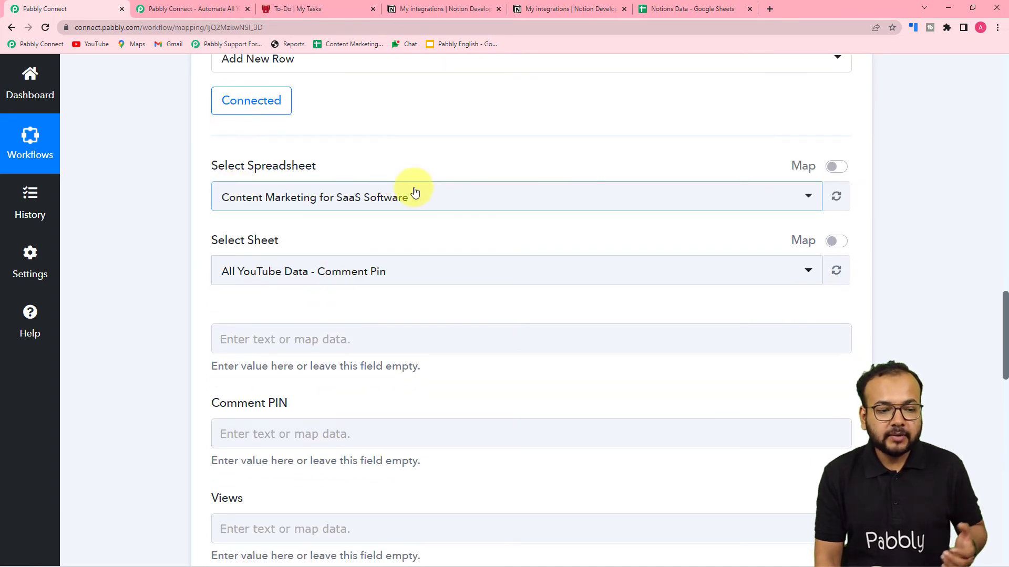
pyautogui.click(394, 204)
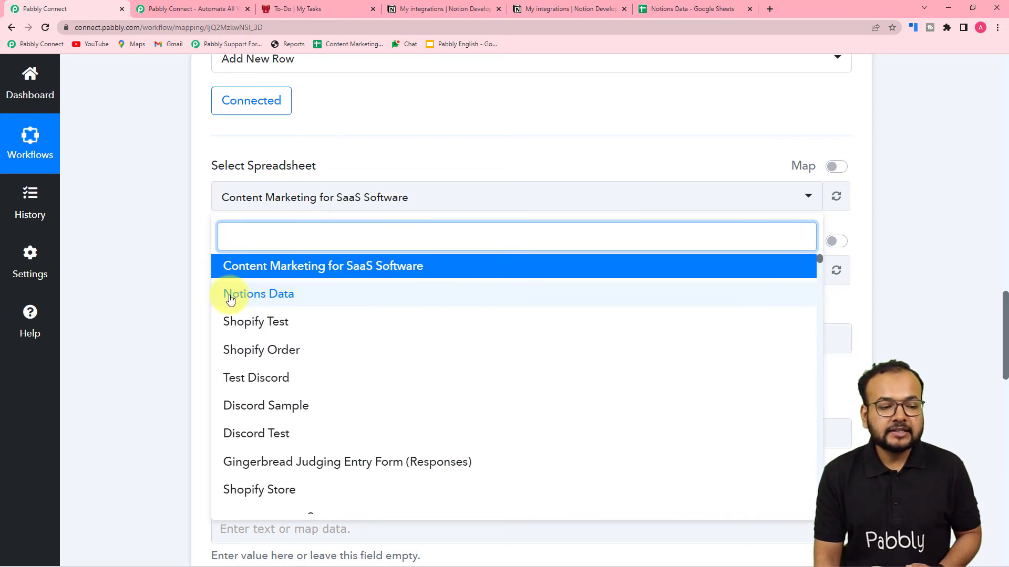
pyautogui.click(280, 296)
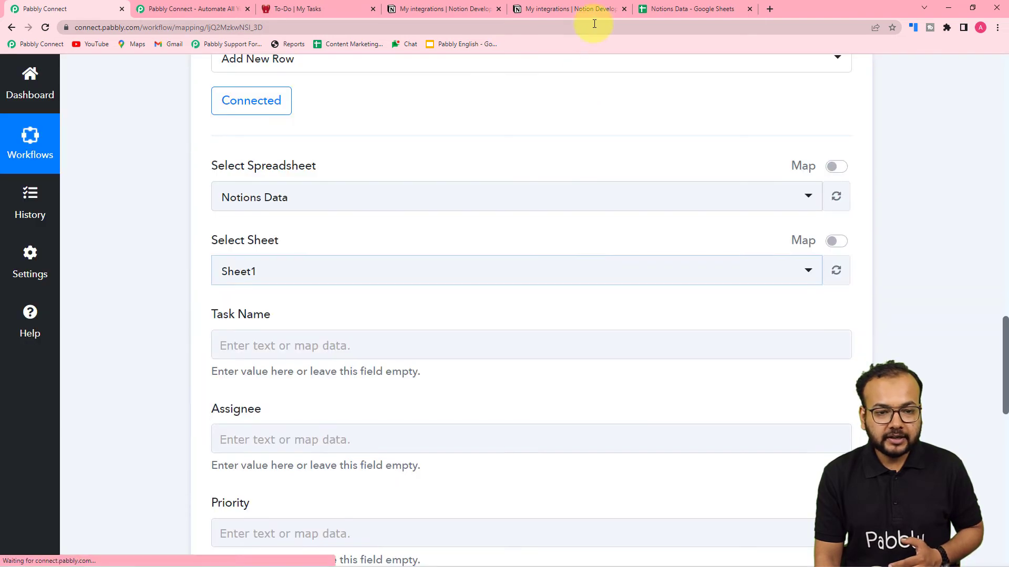
pyautogui.click(683, 8)
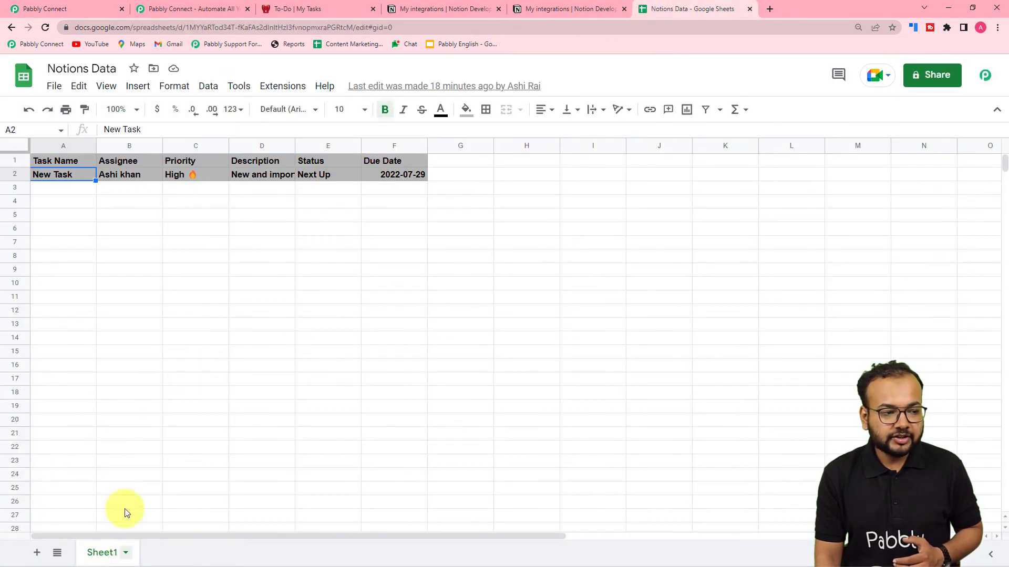
pyautogui.click(45, 9)
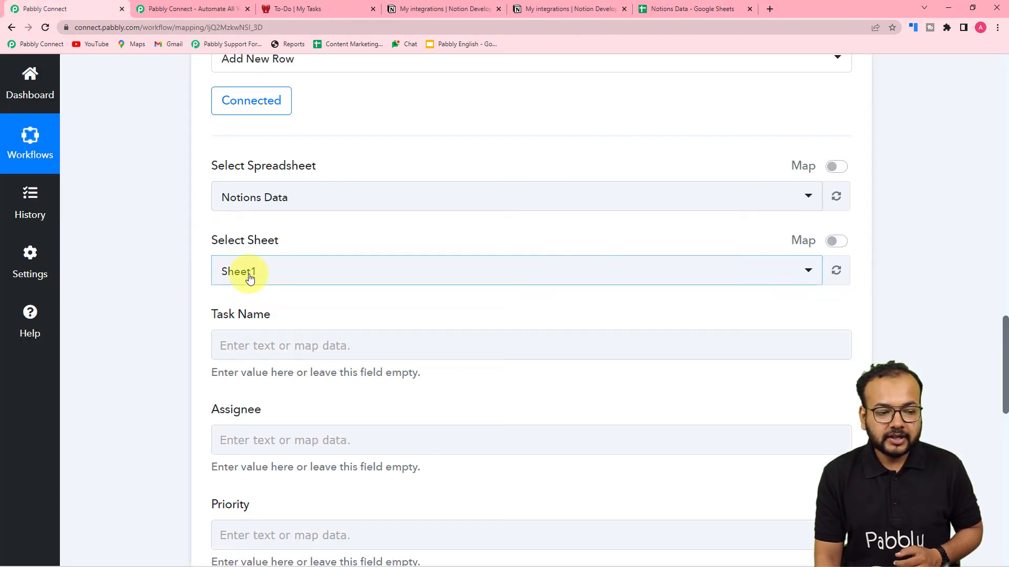
# Compare the Sheet1 mapping fields, Task Name through Status, against the spreadsheet's headers
pyautogui.scroll(-4, 250, 279)
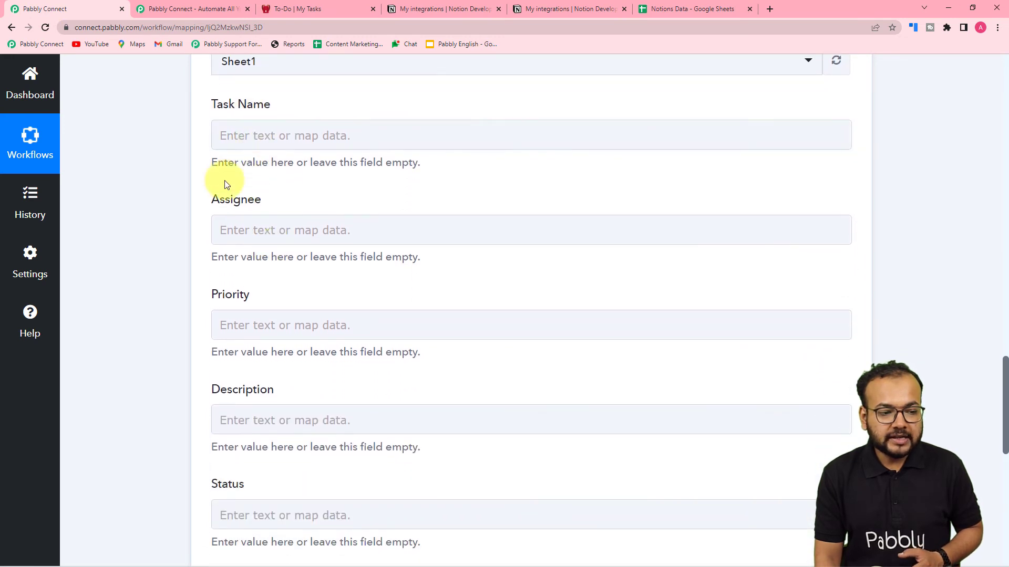
pyautogui.scroll(-3, 263, 257)
pyautogui.click(244, 358)
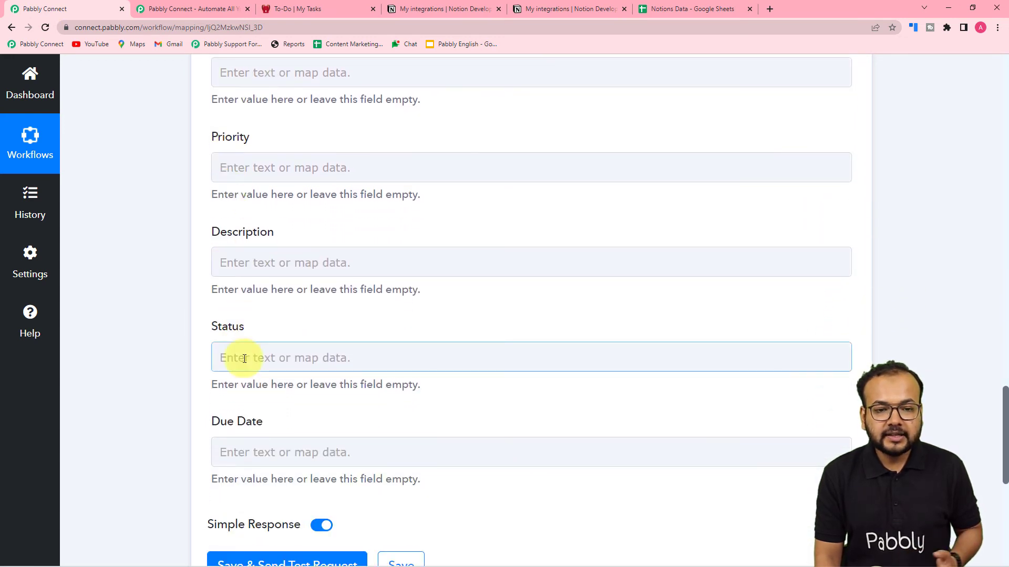
pyautogui.click(656, 9)
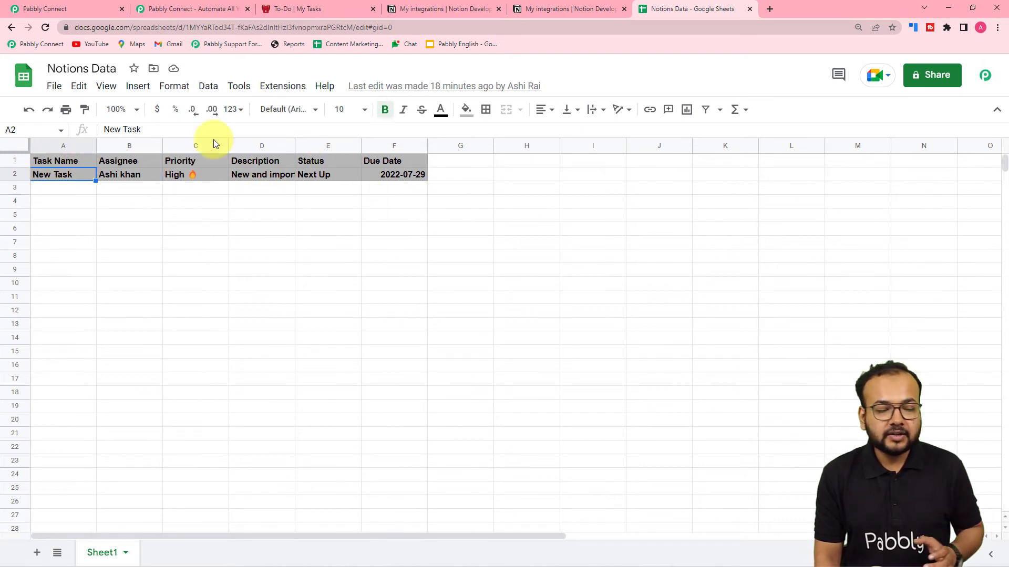
pyautogui.click(46, 11)
pyautogui.scroll(5, 301, 181)
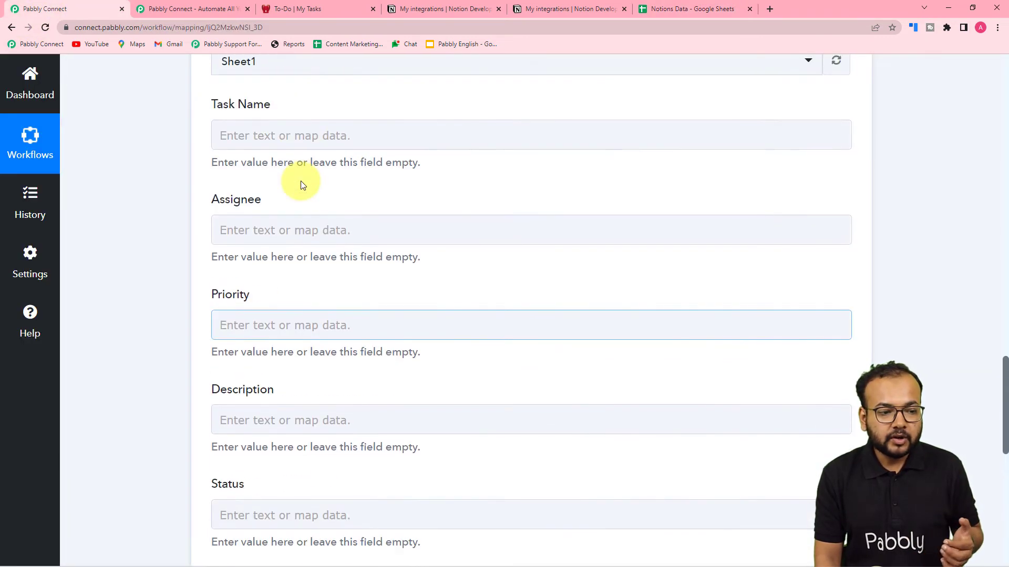
pyautogui.scroll(-1, 300, 181)
pyautogui.scroll(10, 301, 202)
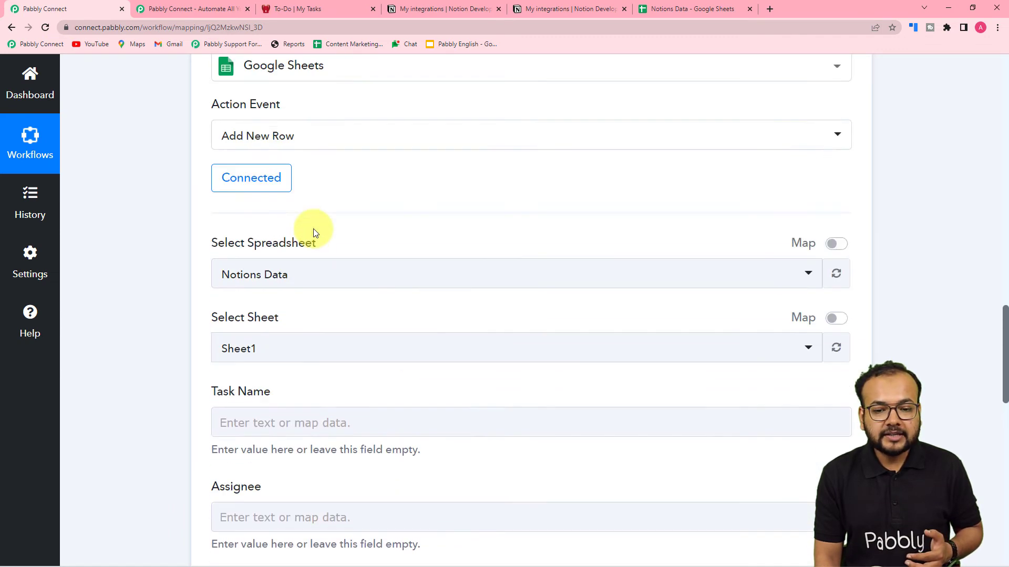
pyautogui.scroll(7, 313, 228)
pyautogui.scroll(1, 333, 261)
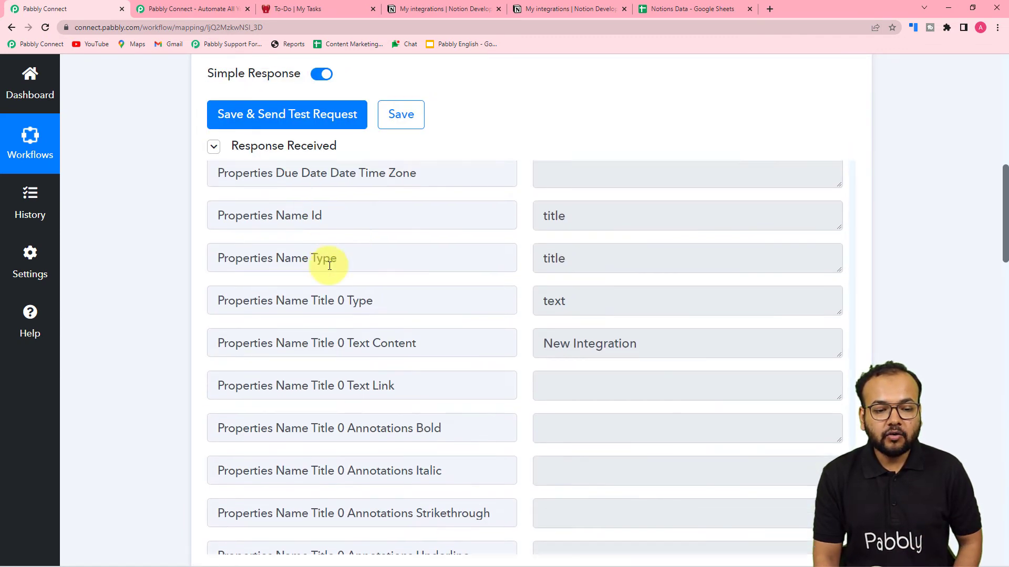
pyautogui.scroll(-3, 326, 259)
pyautogui.scroll(-1, 329, 266)
# Map Notion's 'Properties Name Title 0 Text Content' into the Task Name field
pyautogui.scroll(4, 329, 266)
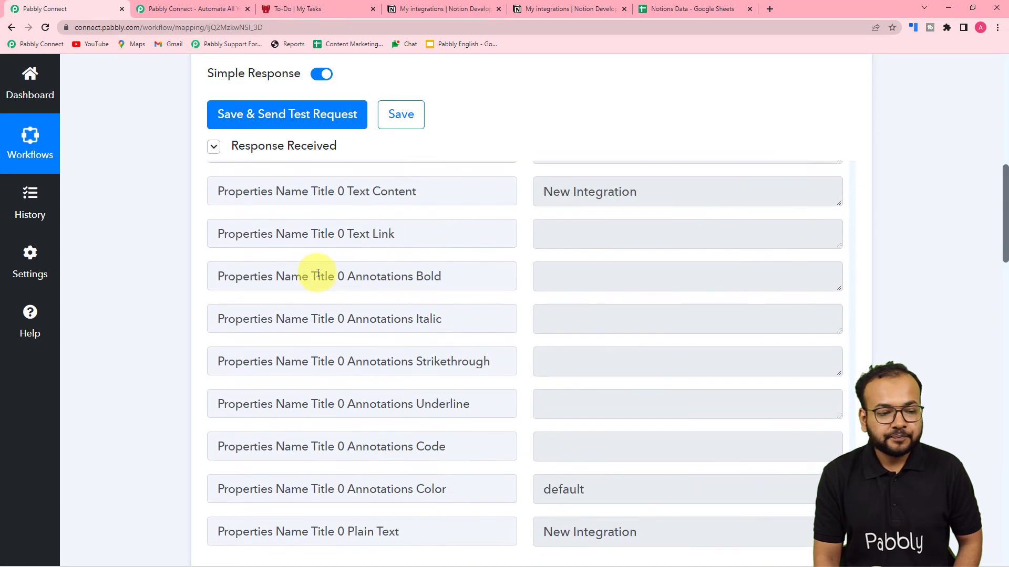
pyautogui.scroll(-4, 110, 255)
pyautogui.scroll(4, 387, 228)
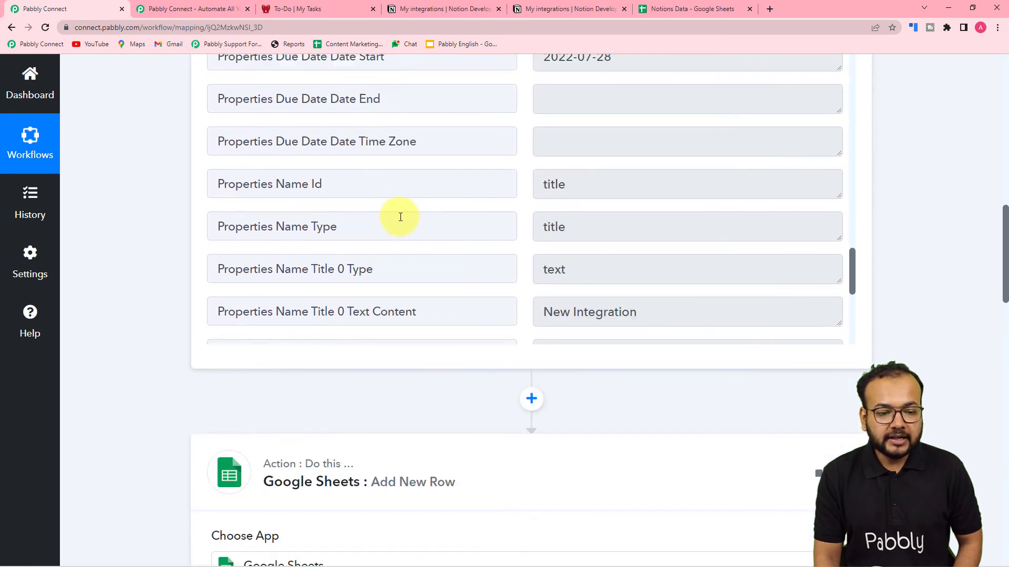
pyautogui.scroll(-12, 175, 252)
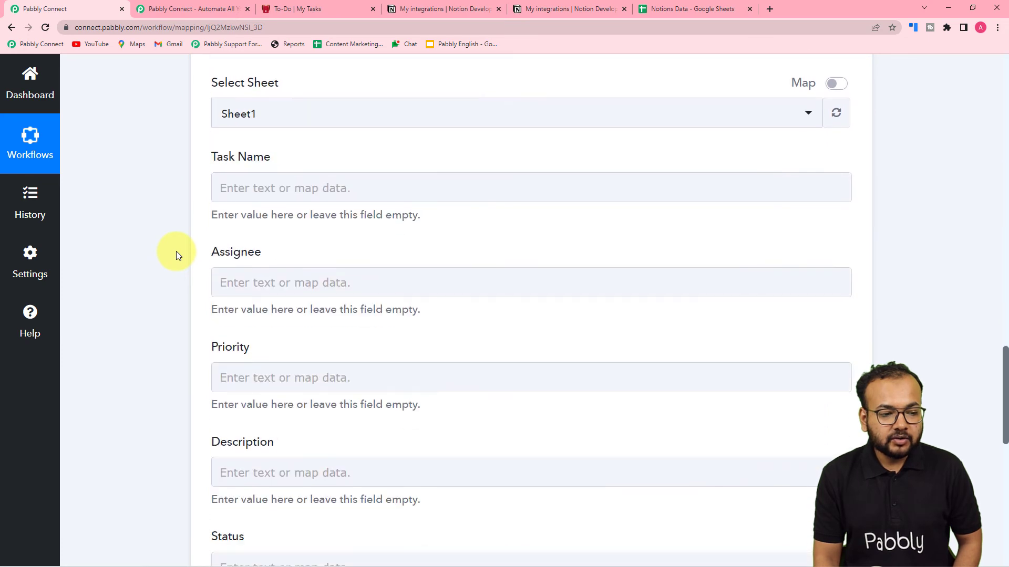
pyautogui.click(287, 196)
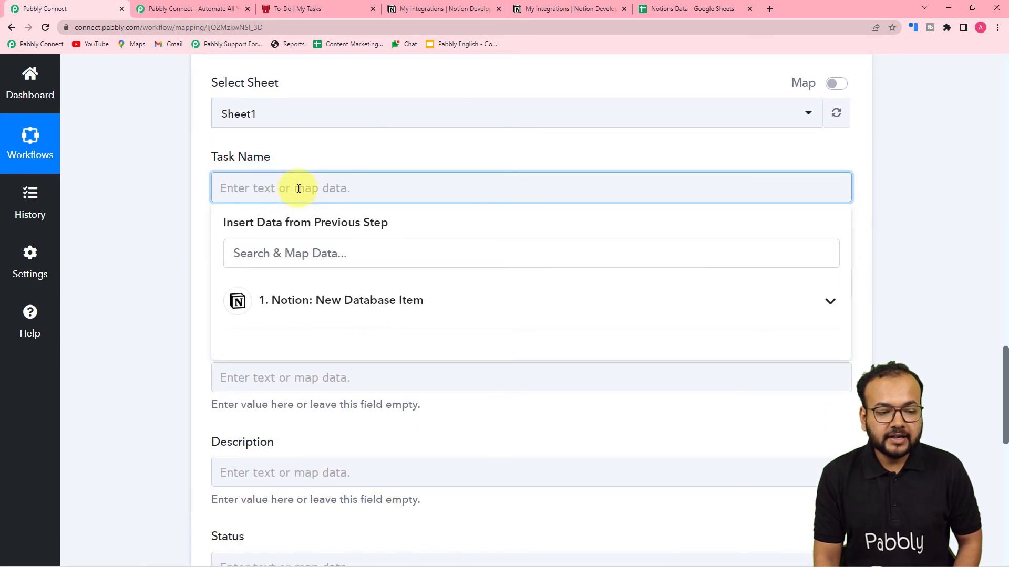
pyautogui.scroll(-3, 298, 188)
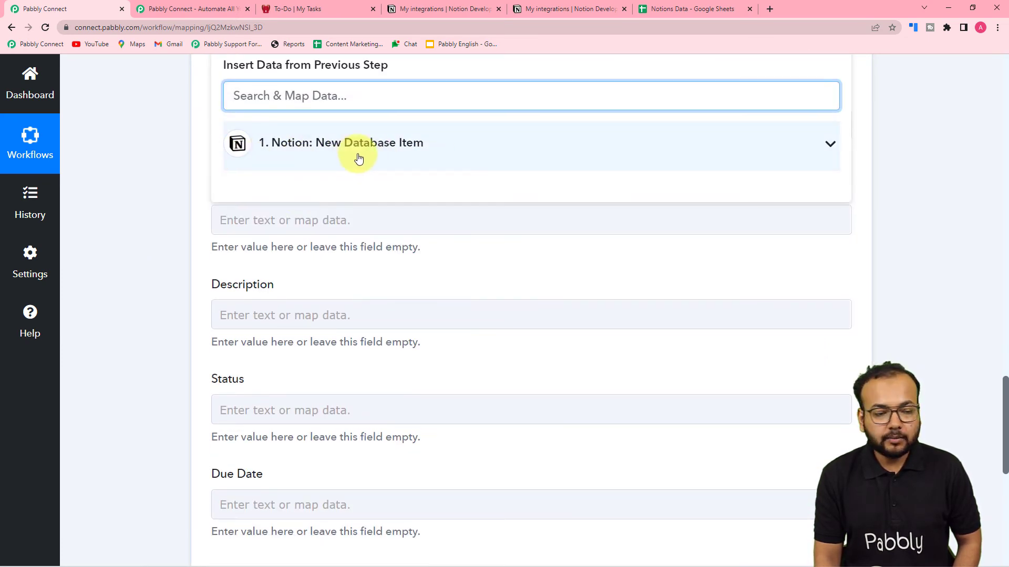
pyautogui.click(329, 147)
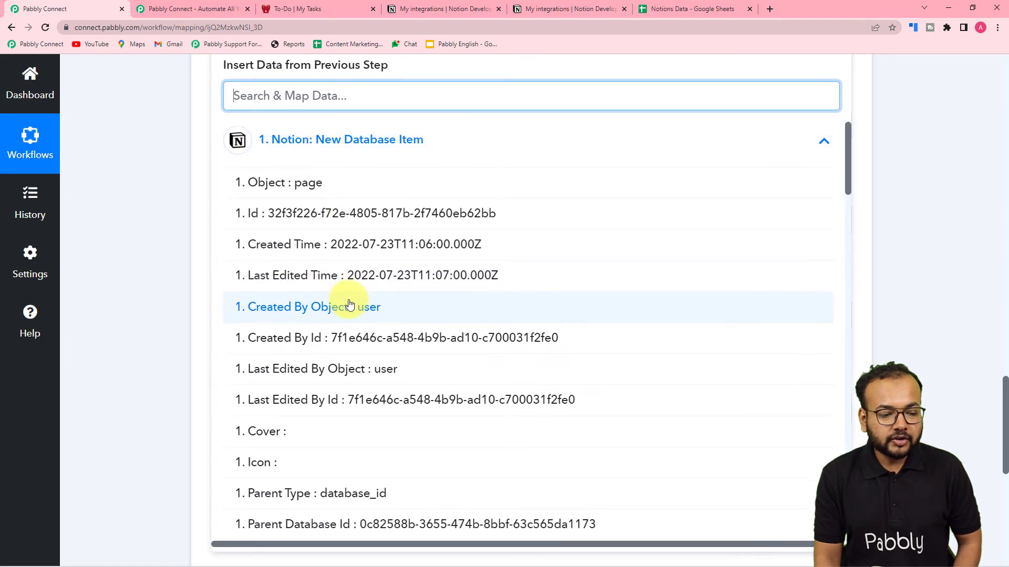
pyautogui.scroll(-4, 350, 305)
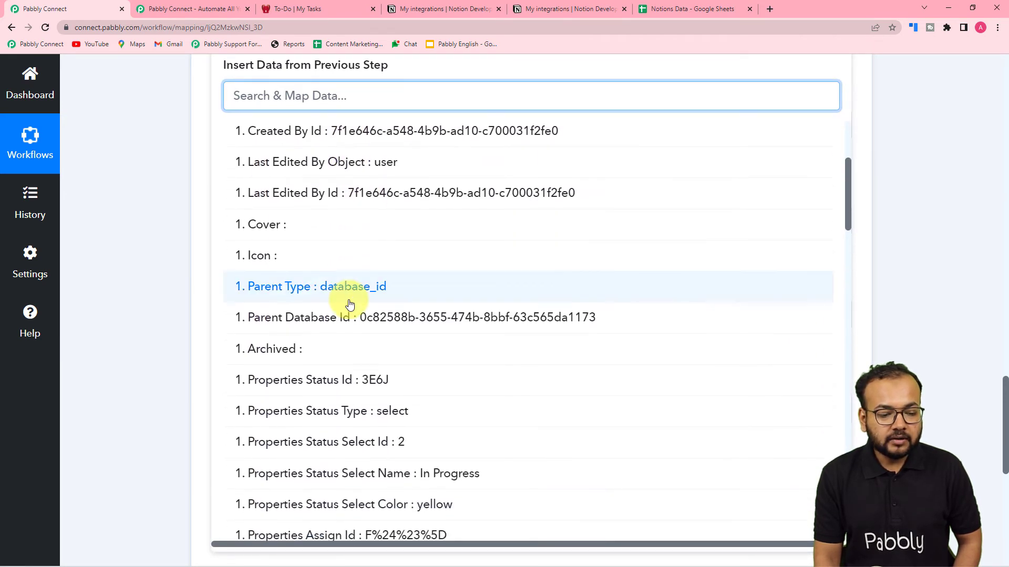
pyautogui.scroll(-2, 350, 304)
pyautogui.scroll(-2, 350, 305)
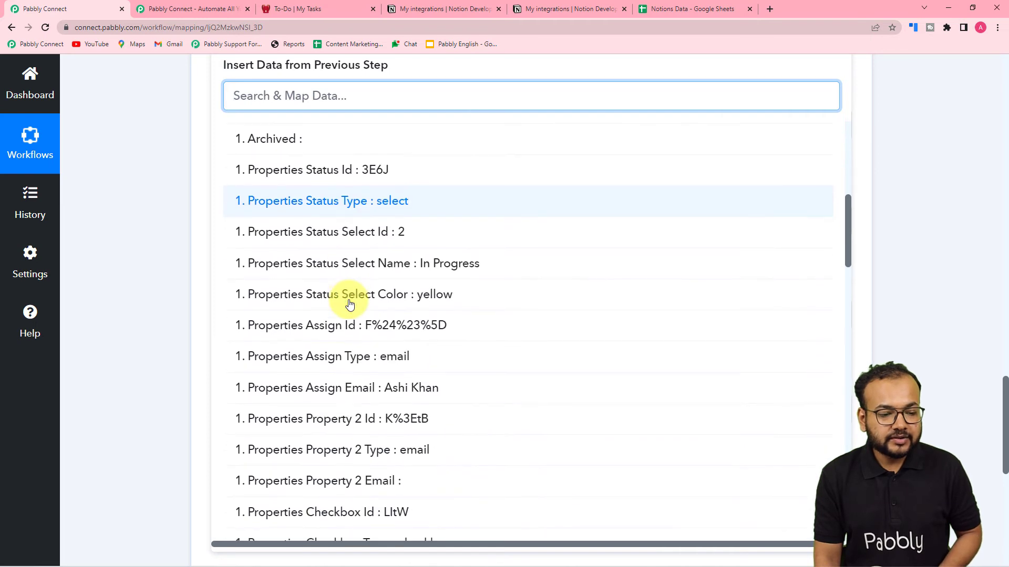
pyautogui.scroll(-8, 350, 304)
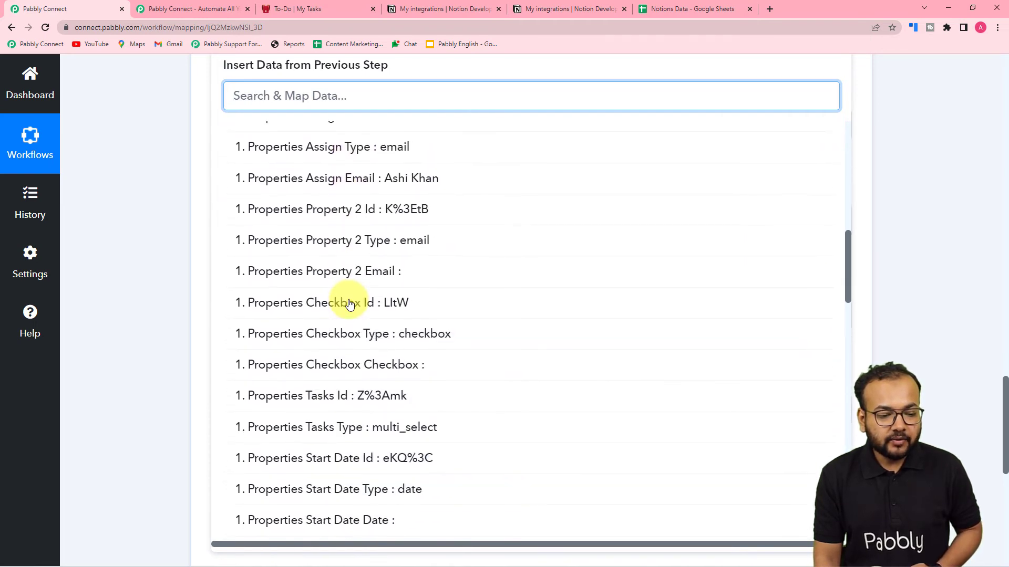
pyautogui.scroll(-6, 350, 305)
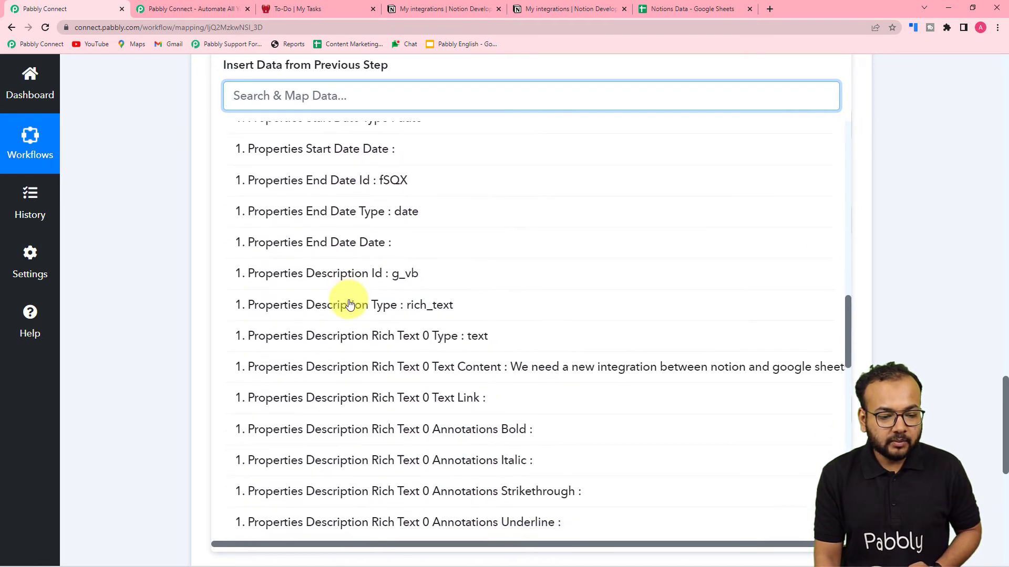
pyautogui.scroll(-8, 350, 305)
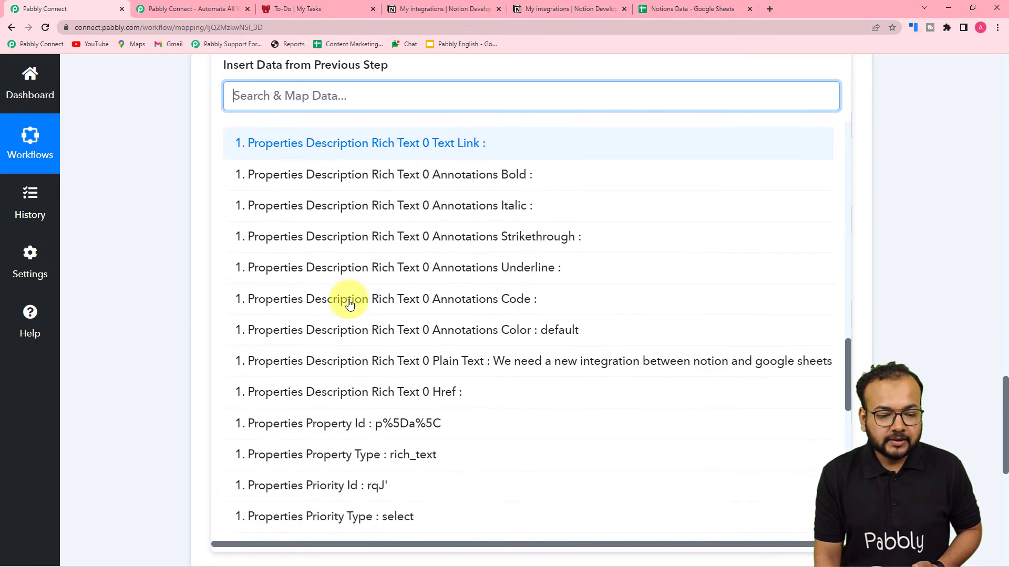
pyautogui.scroll(-7, 349, 305)
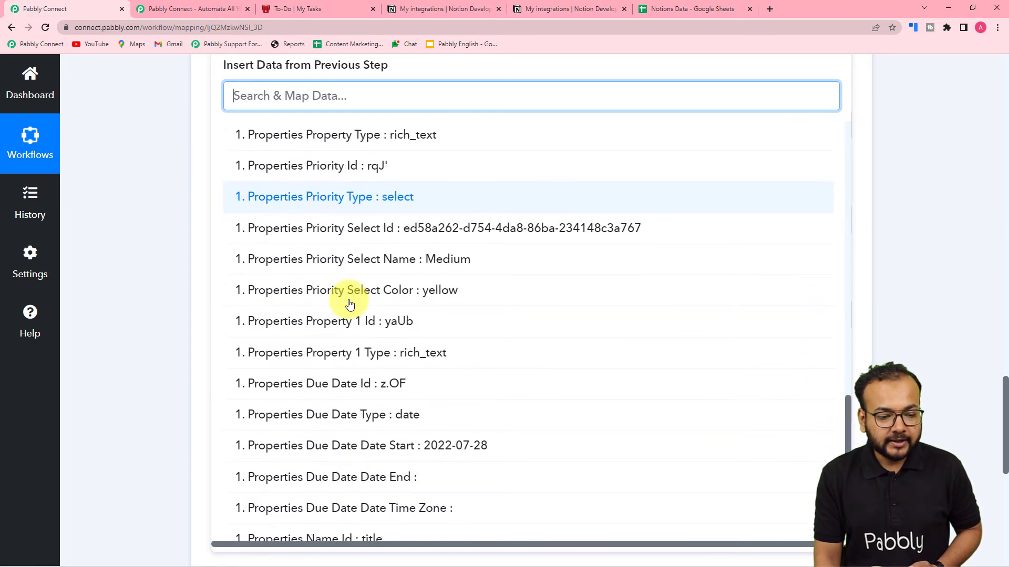
pyautogui.scroll(-2, 350, 305)
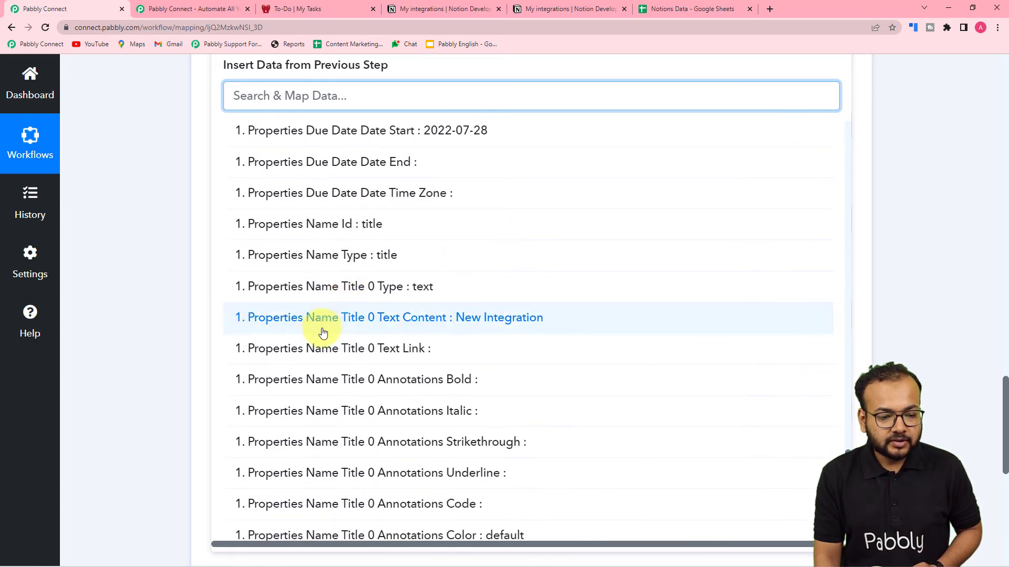
pyautogui.click(530, 326)
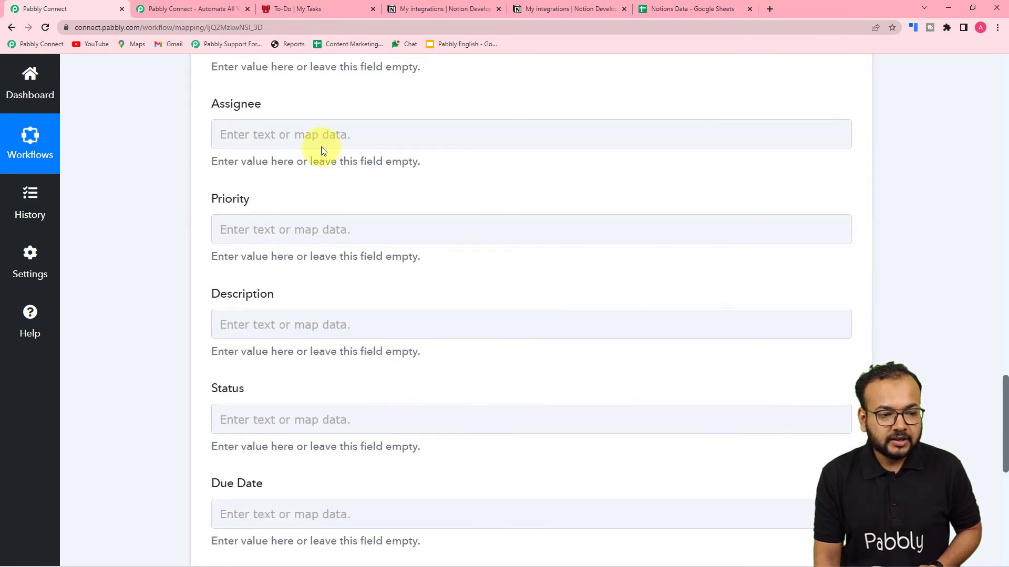
# Map the Notion assignee email value into the Assignee field
pyautogui.click(322, 136)
pyautogui.click(333, 257)
pyautogui.scroll(-2, 367, 402)
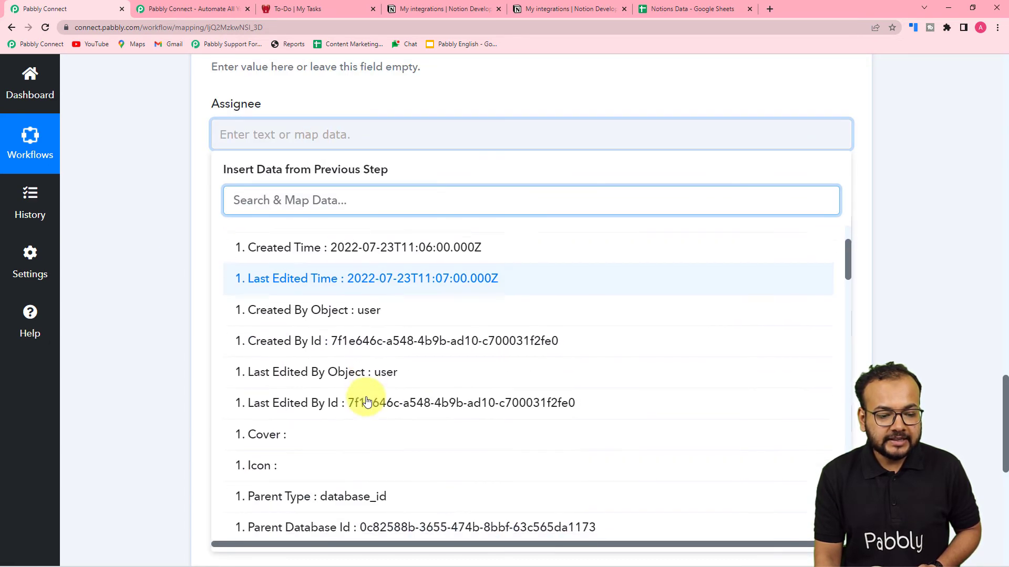
pyautogui.scroll(-9, 366, 402)
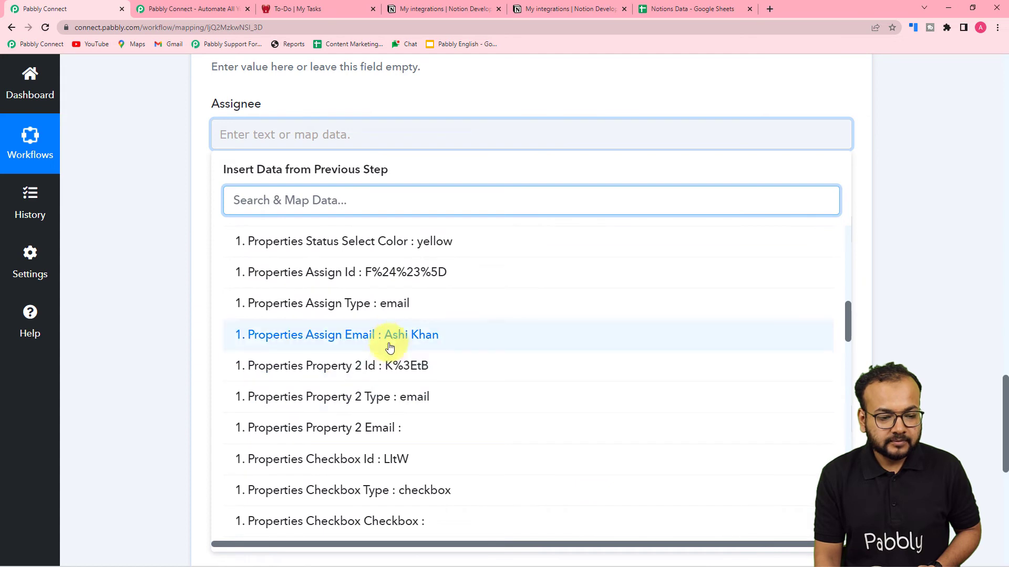
pyautogui.click(389, 347)
pyautogui.scroll(-2, 162, 261)
# Map the Notion priority name (Medium) into the Priority field
pyautogui.click(281, 140)
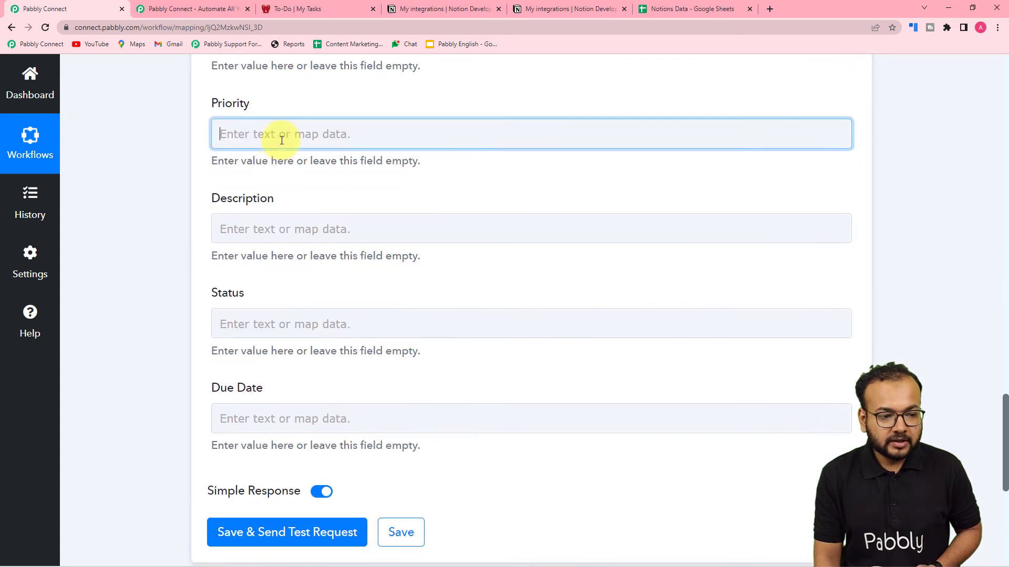
pyautogui.click(288, 246)
pyautogui.scroll(-5, 360, 444)
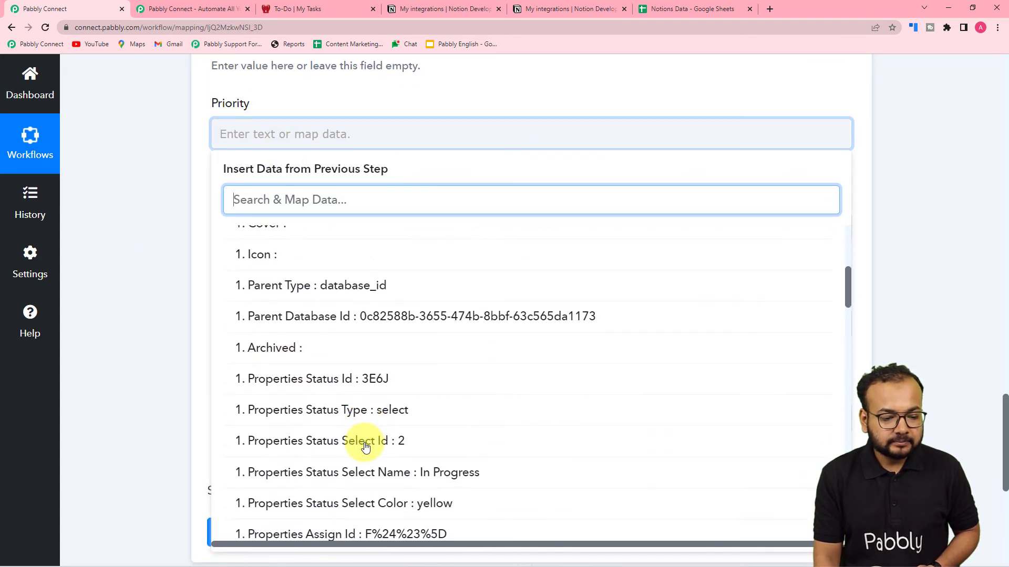
pyautogui.scroll(-3, 363, 444)
pyautogui.scroll(-2, 374, 354)
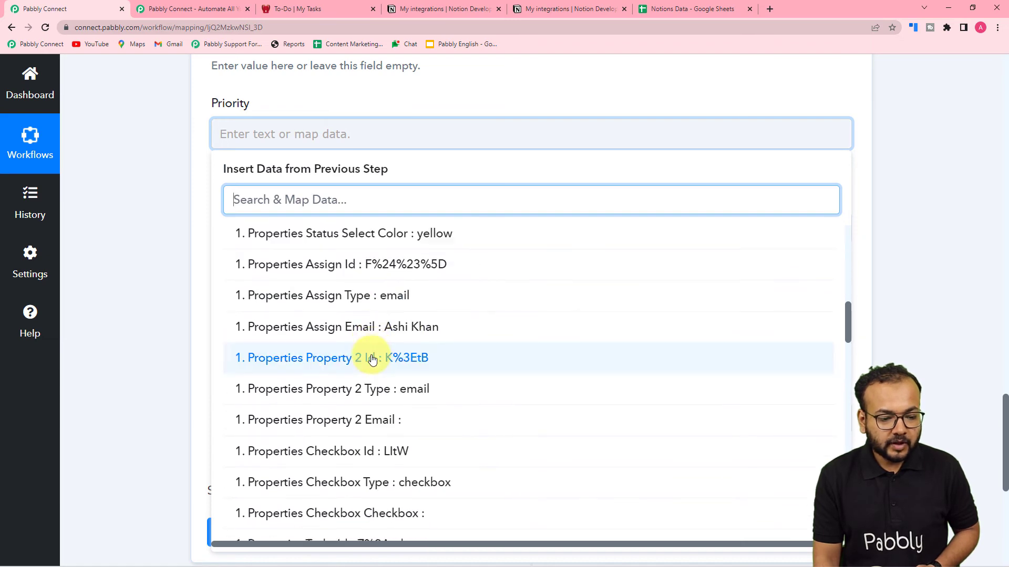
pyautogui.scroll(-10, 372, 359)
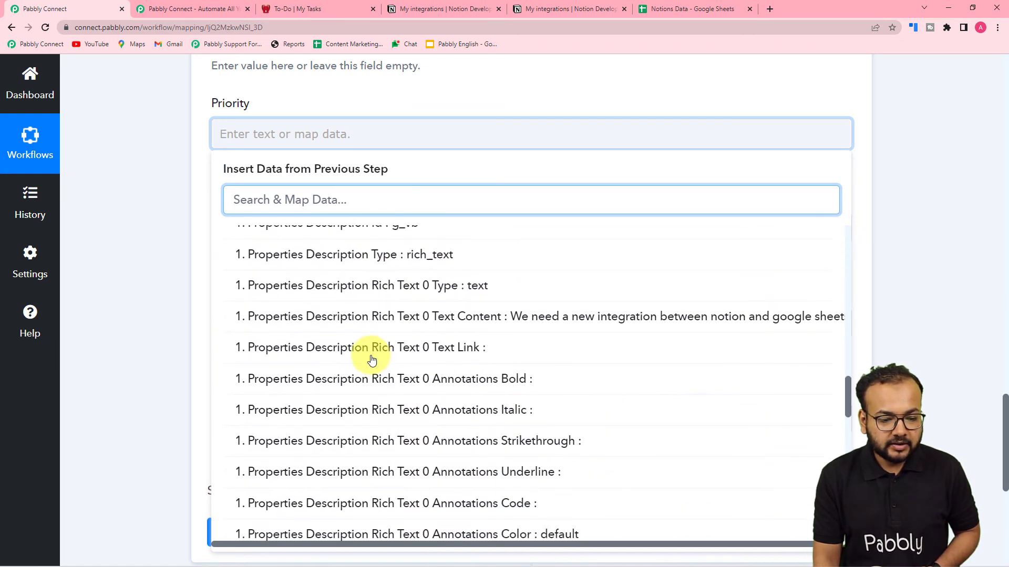
pyautogui.scroll(-6, 372, 359)
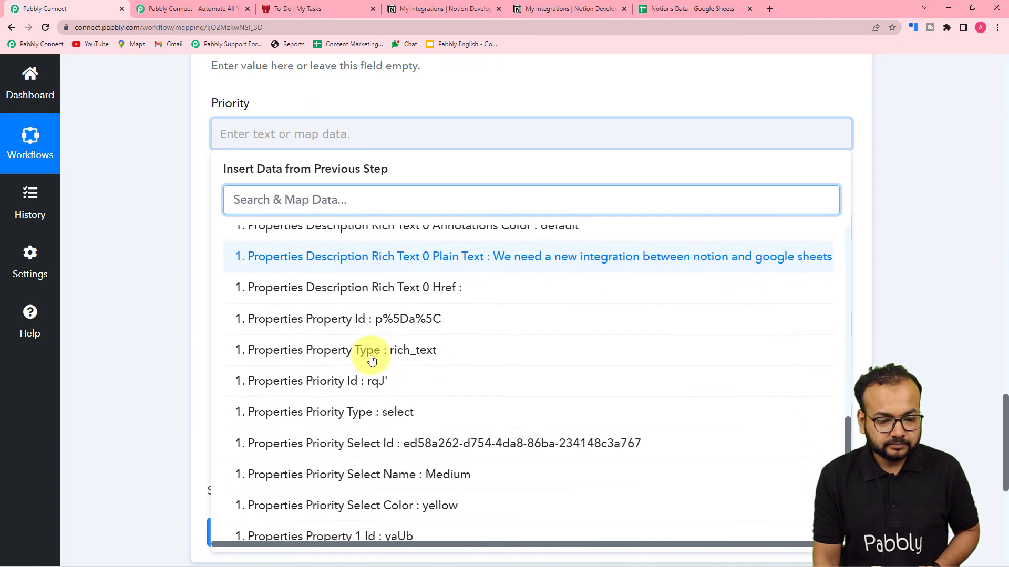
pyautogui.scroll(-3, 371, 358)
pyautogui.click(419, 315)
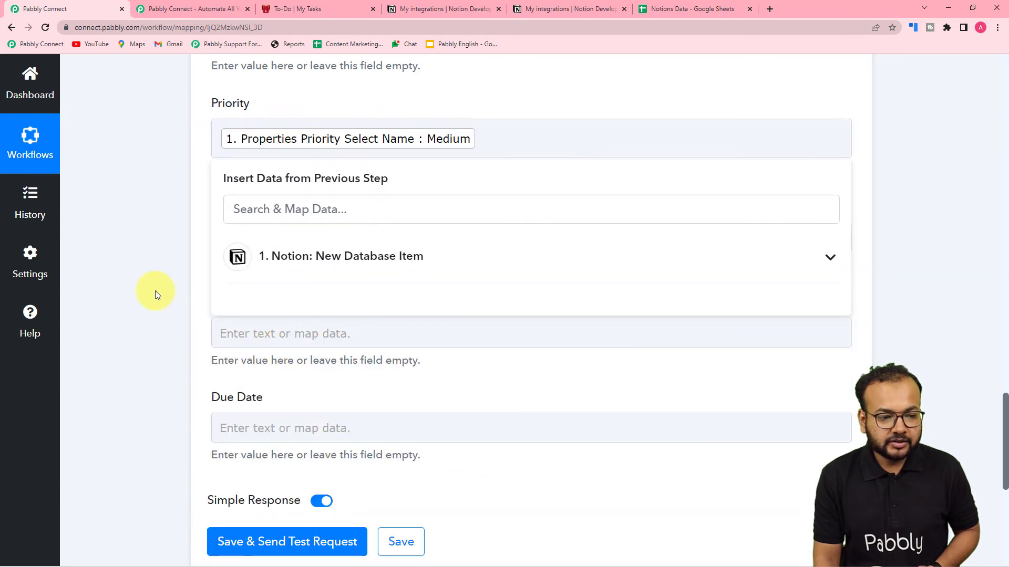
# Map the Notion description text content into the Description field
pyautogui.click(156, 295)
pyautogui.scroll(-2, 213, 255)
pyautogui.click(304, 132)
pyautogui.click(318, 257)
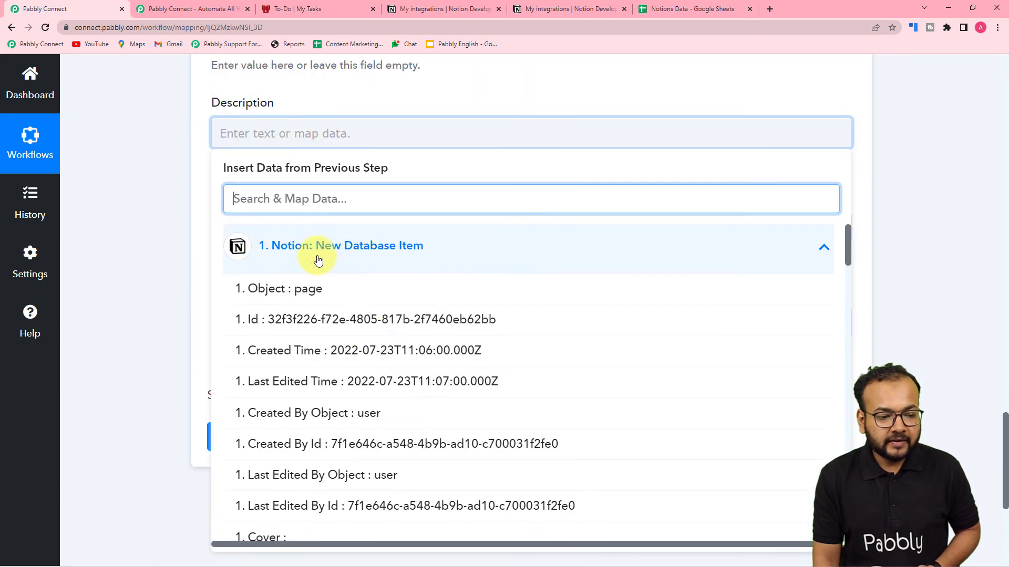
pyautogui.scroll(-10, 401, 420)
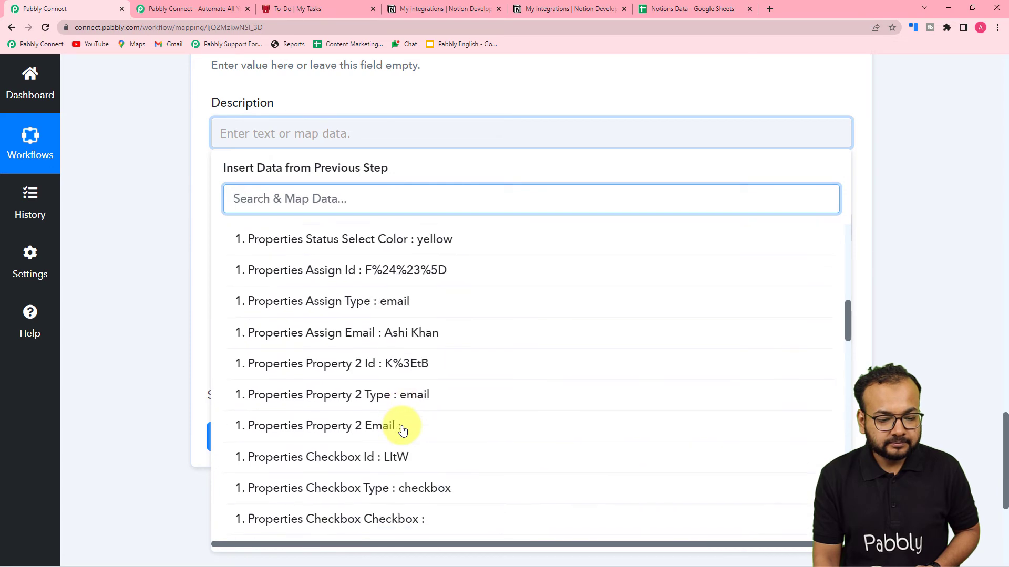
pyautogui.scroll(-8, 402, 429)
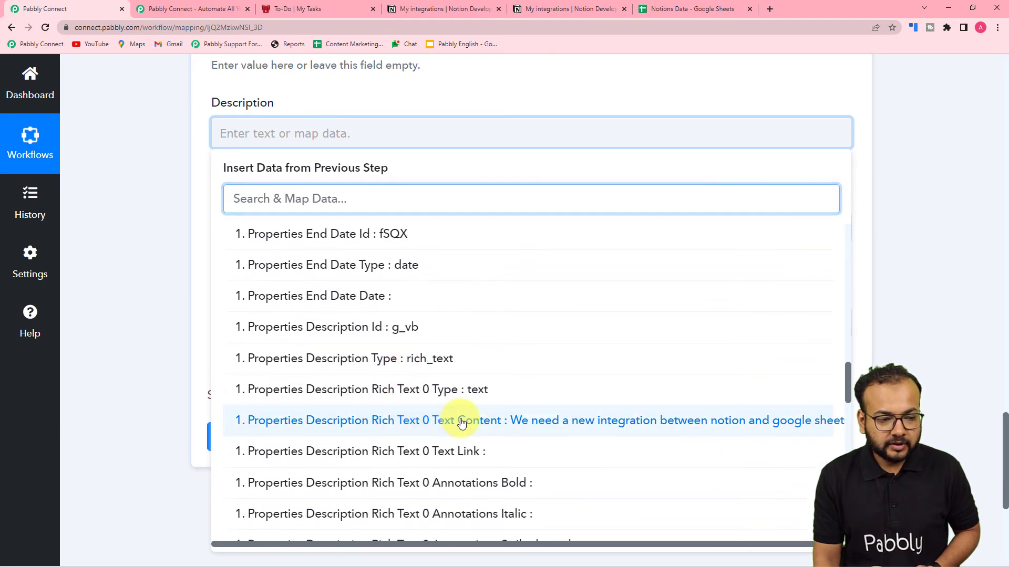
pyautogui.click(462, 423)
# Map the Notion status name (In Progress) into Status and begin mapping Due Date
pyautogui.click(166, 259)
pyautogui.click(272, 254)
pyautogui.scroll(-4, 301, 211)
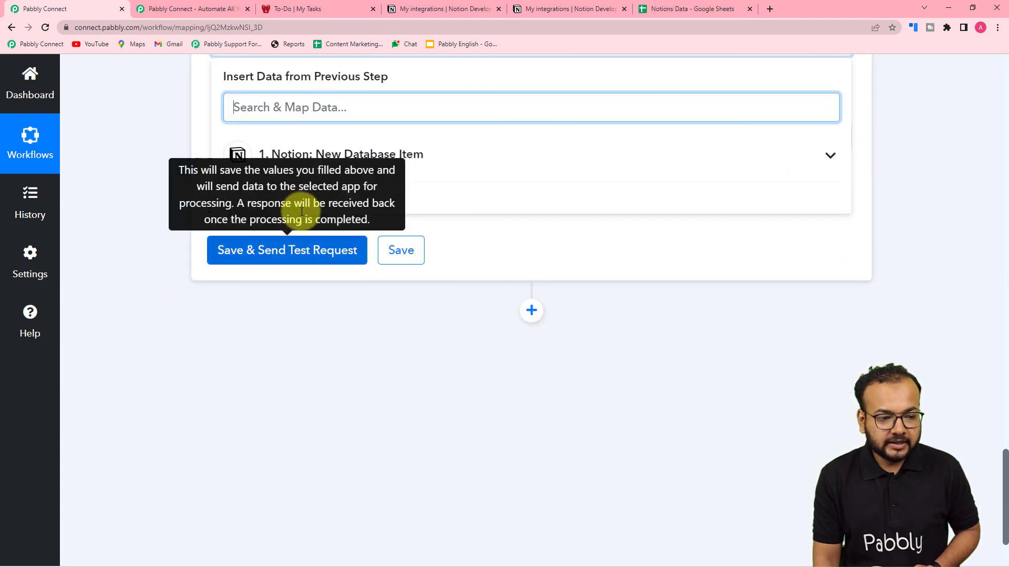
pyautogui.click(310, 162)
pyautogui.scroll(-2, 379, 438)
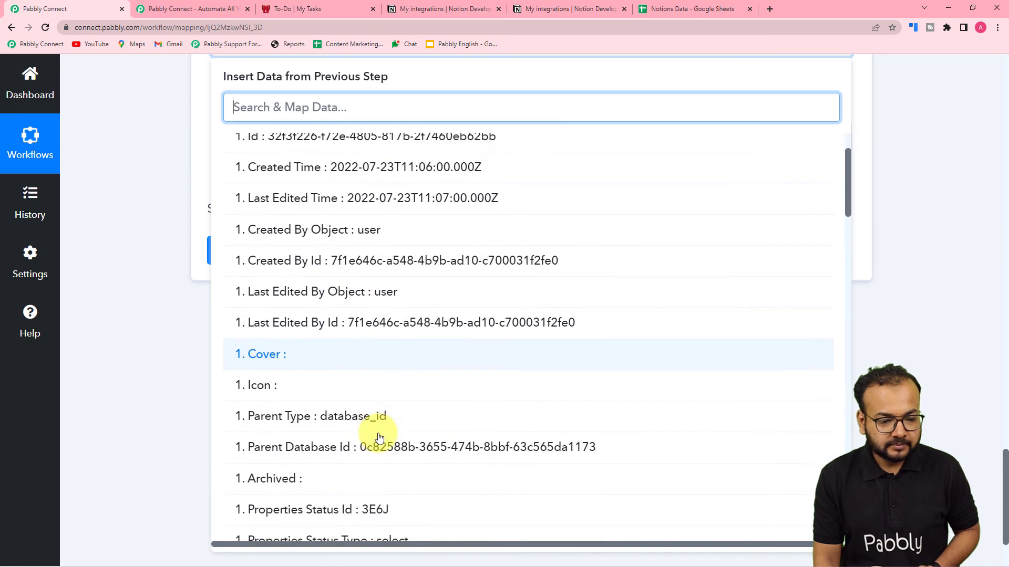
pyautogui.scroll(-3, 380, 437)
pyautogui.click(197, 297)
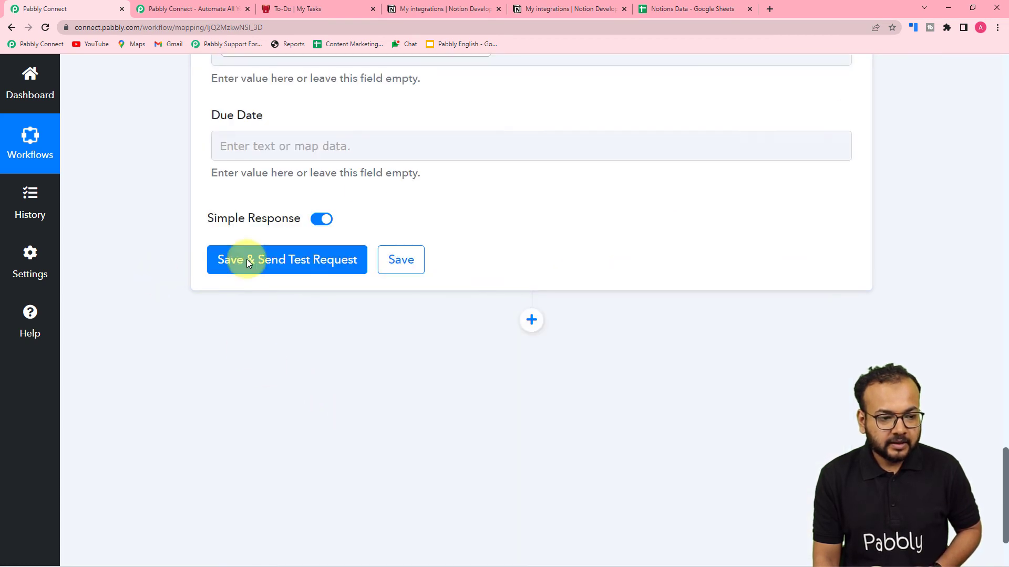
pyautogui.click(349, 146)
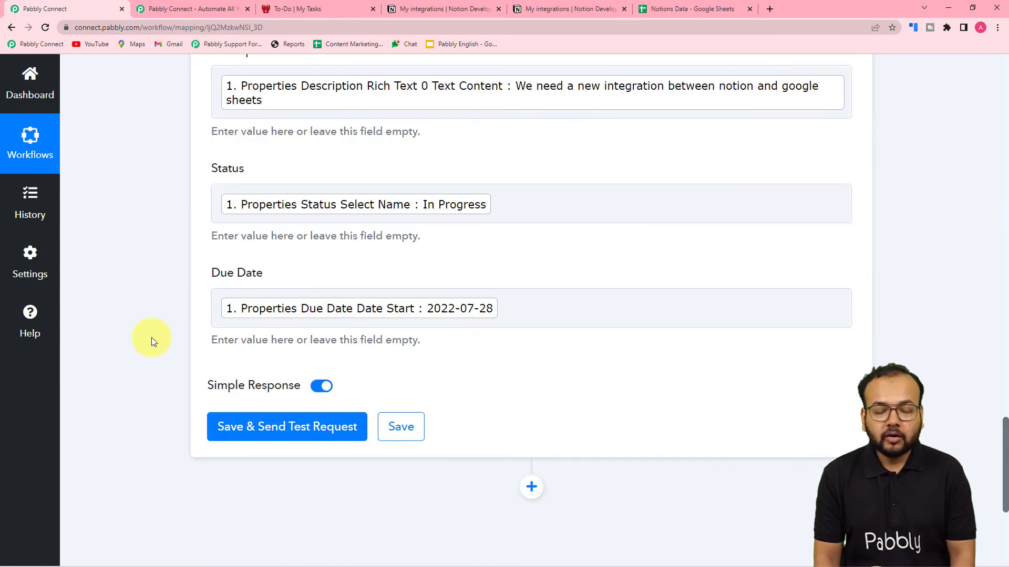
pyautogui.scroll(5, 151, 339)
# Review the mapped fields and confirm Notions Data still holds only the New Task row
pyautogui.scroll(2, 151, 341)
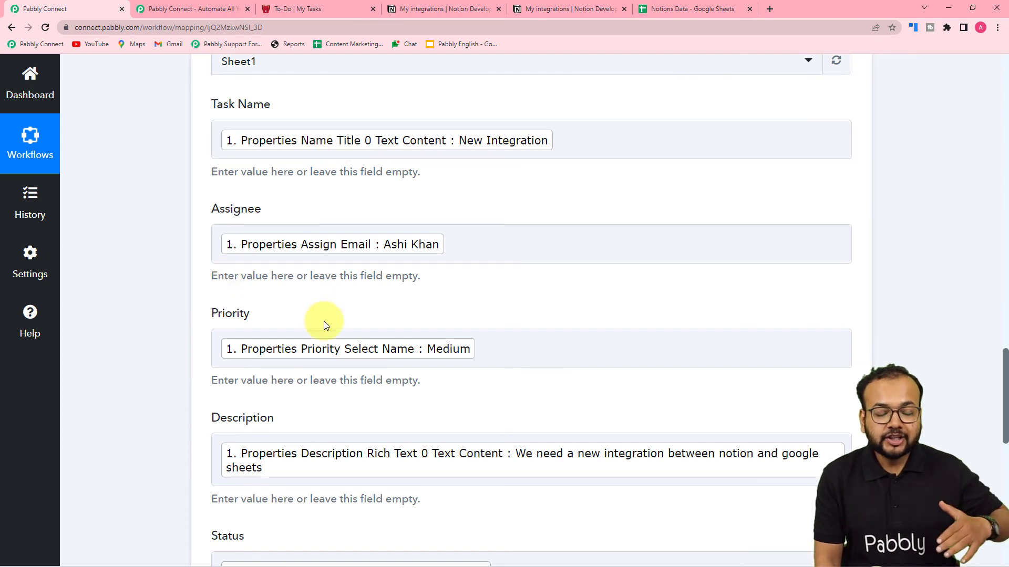
pyautogui.click(661, 12)
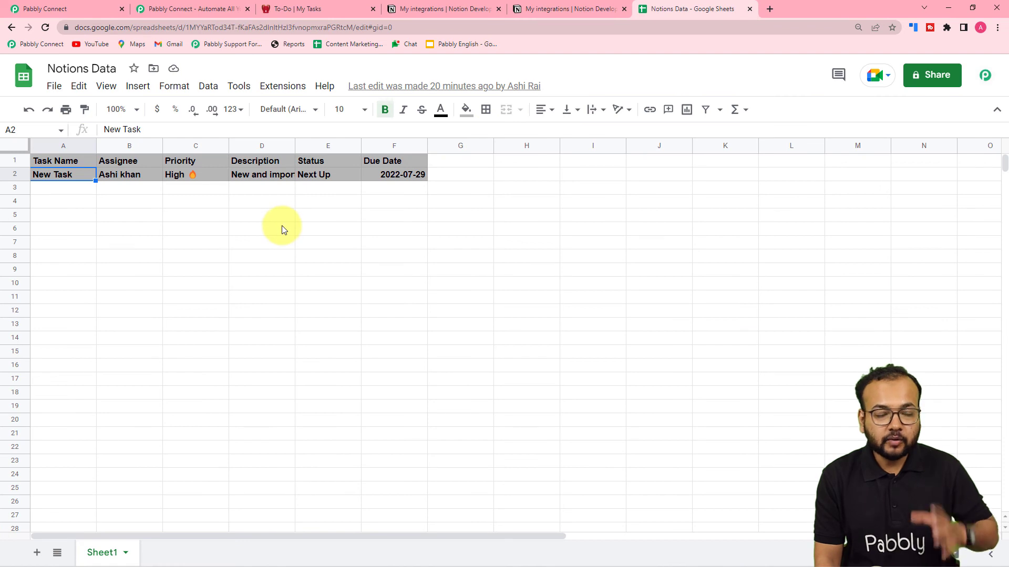
pyautogui.click(81, 8)
pyautogui.scroll(-3, 137, 241)
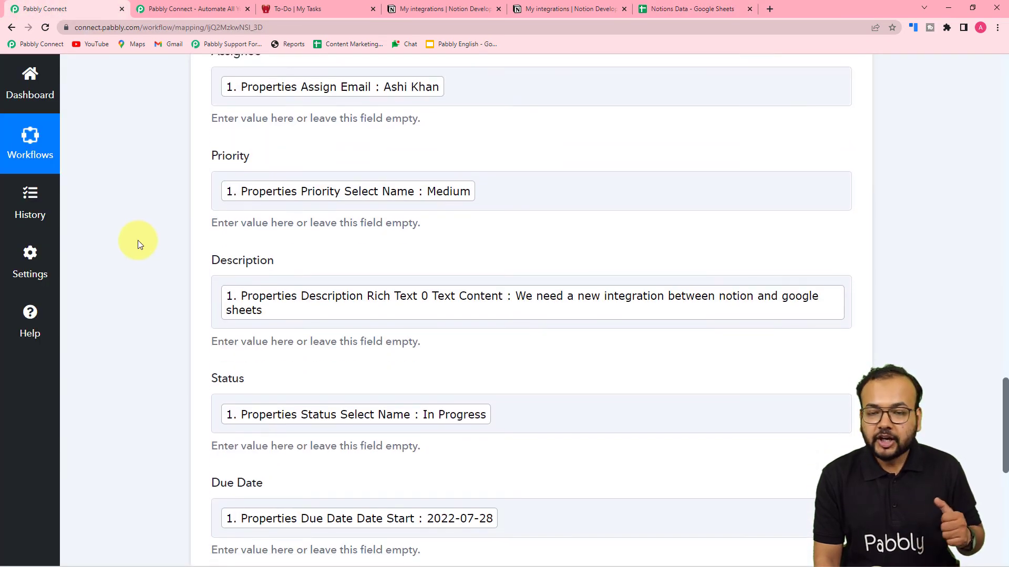
pyautogui.scroll(-5, 138, 241)
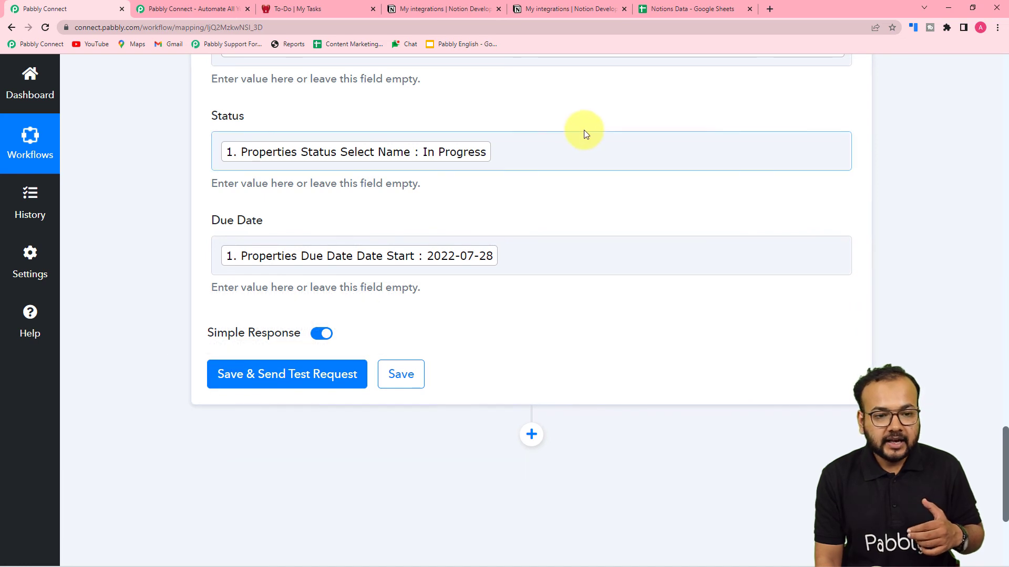
pyautogui.click(669, 8)
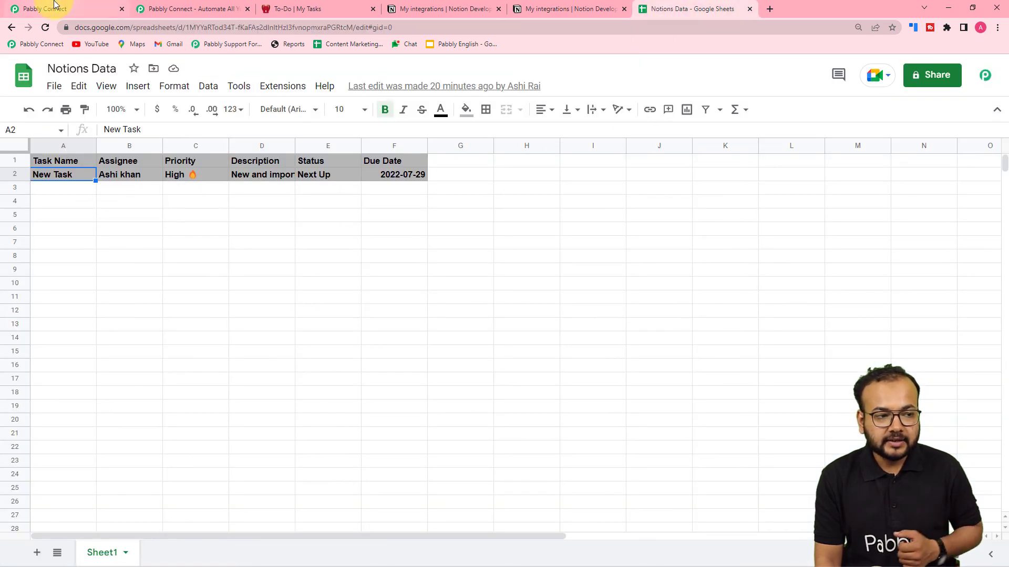
# Save and send a test, then confirm row 3 shows New Integration, Medium, In Progress, 2022-07-28
pyautogui.click(54, 4)
pyautogui.click(254, 381)
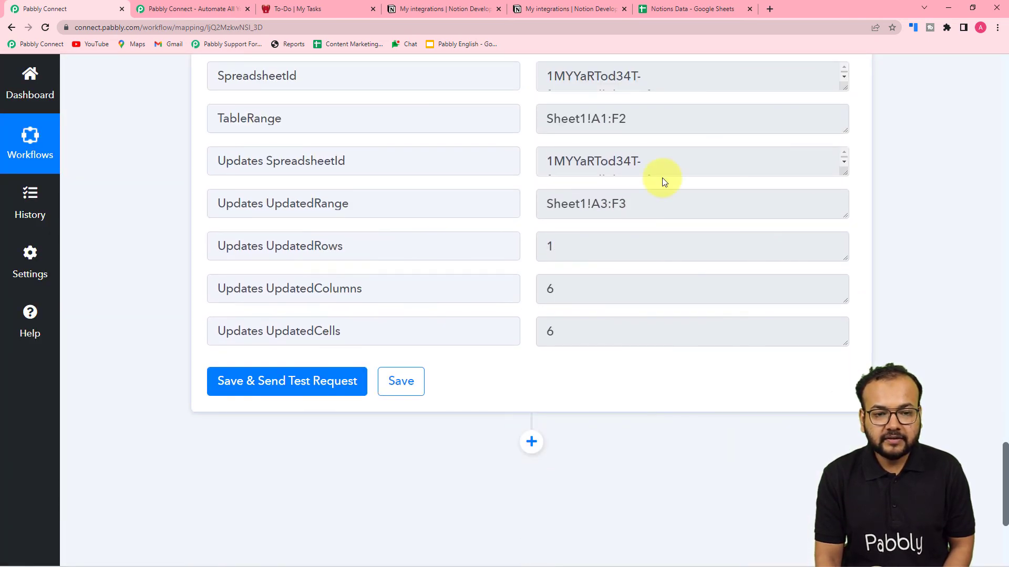
pyautogui.click(677, 8)
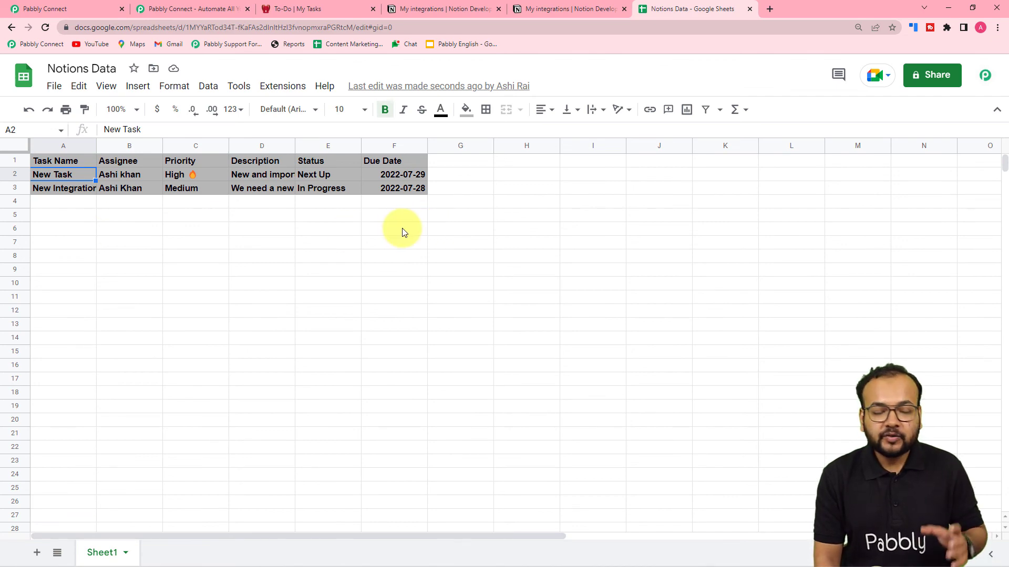
# Collapse the Google Sheets Add New Row action and the Notion New Database Item trigger in the workflow
pyautogui.click(87, 11)
pyautogui.scroll(10, 178, 244)
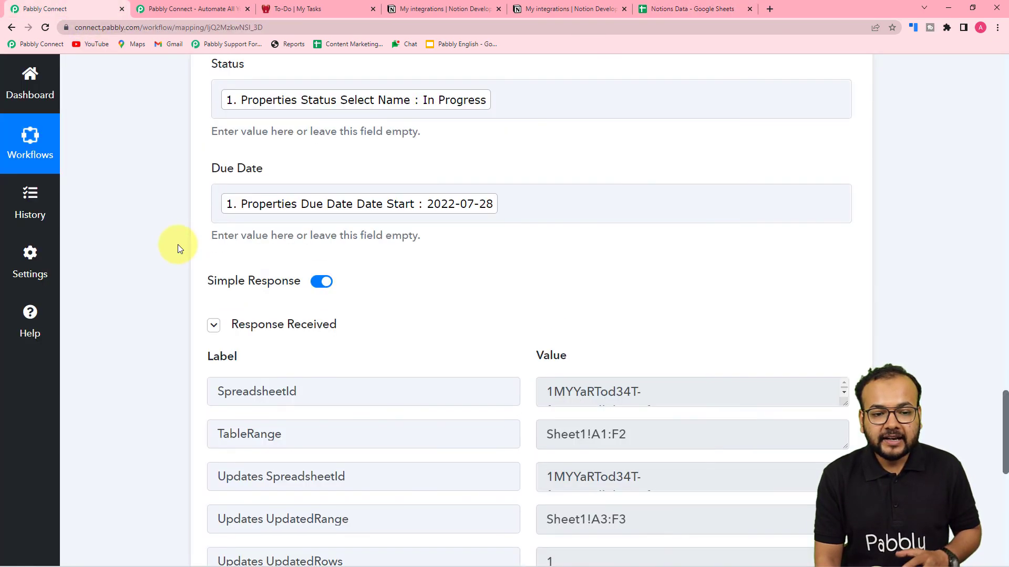
pyautogui.scroll(5, 178, 244)
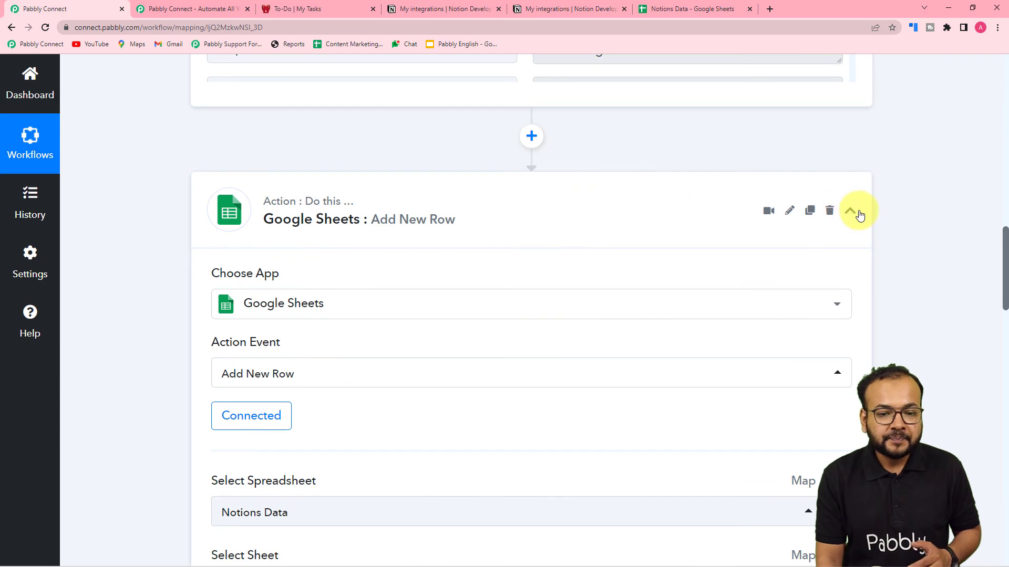
pyautogui.click(851, 212)
pyautogui.scroll(10, 832, 289)
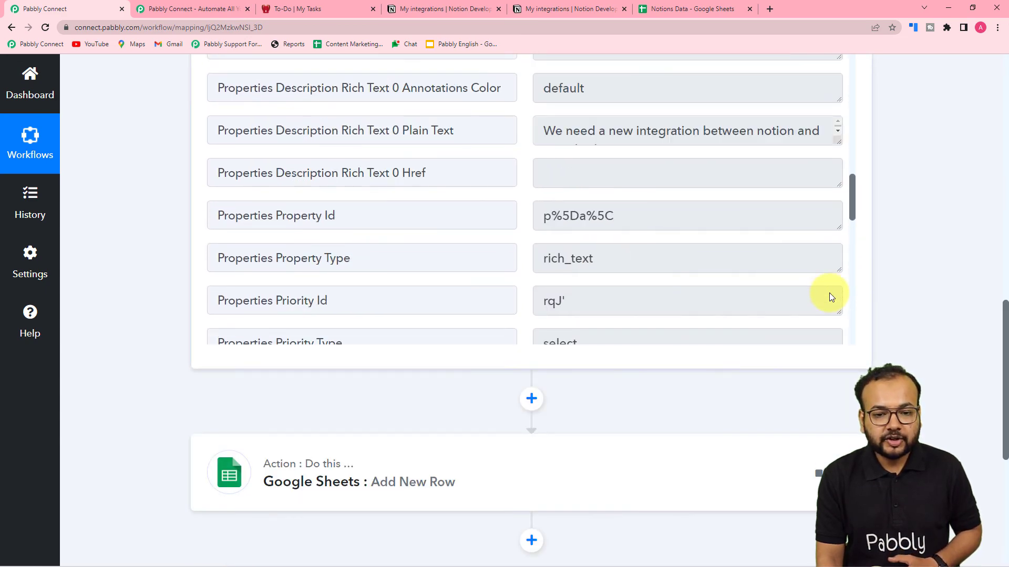
pyautogui.scroll(10, 910, 289)
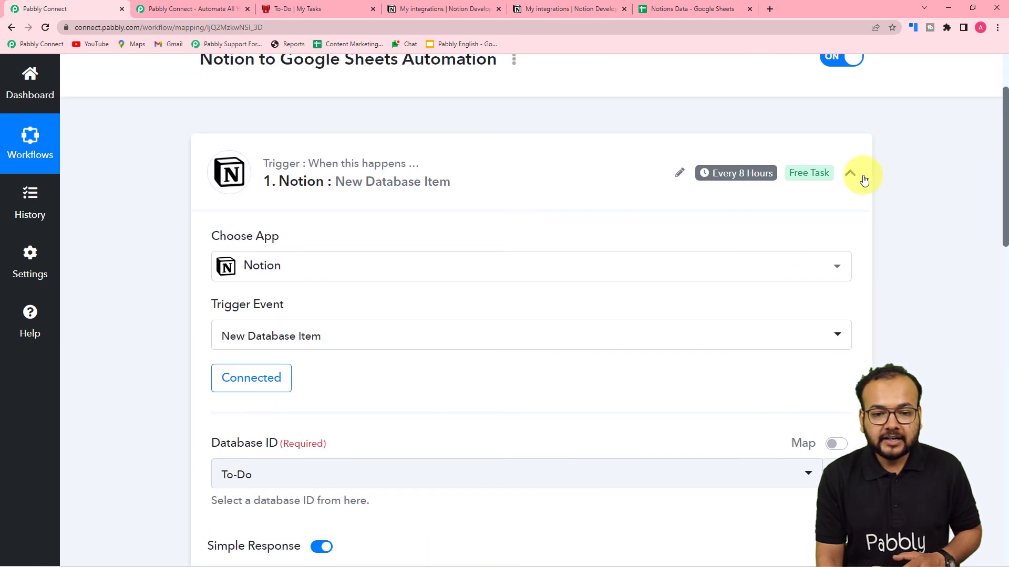
pyautogui.click(850, 174)
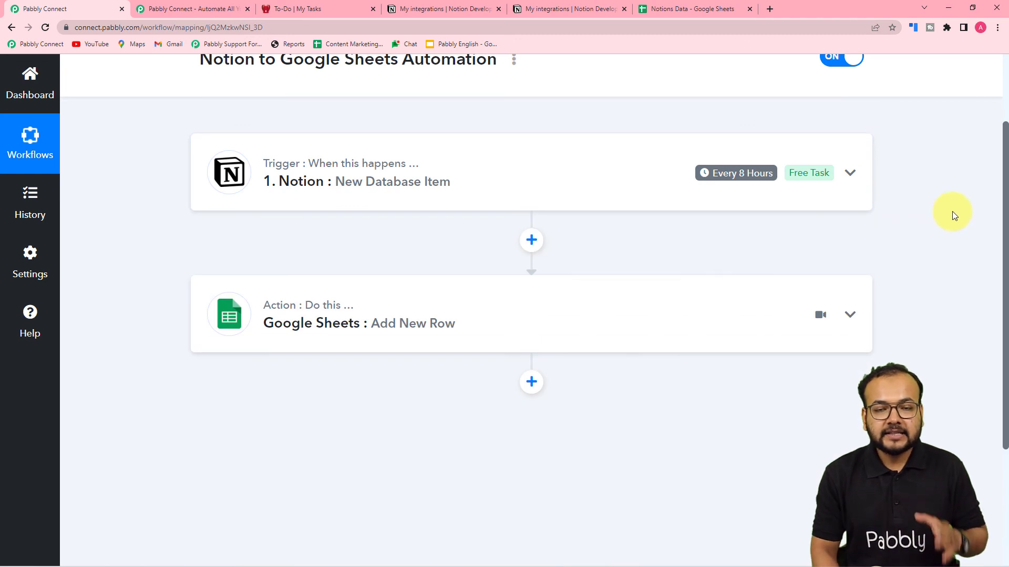